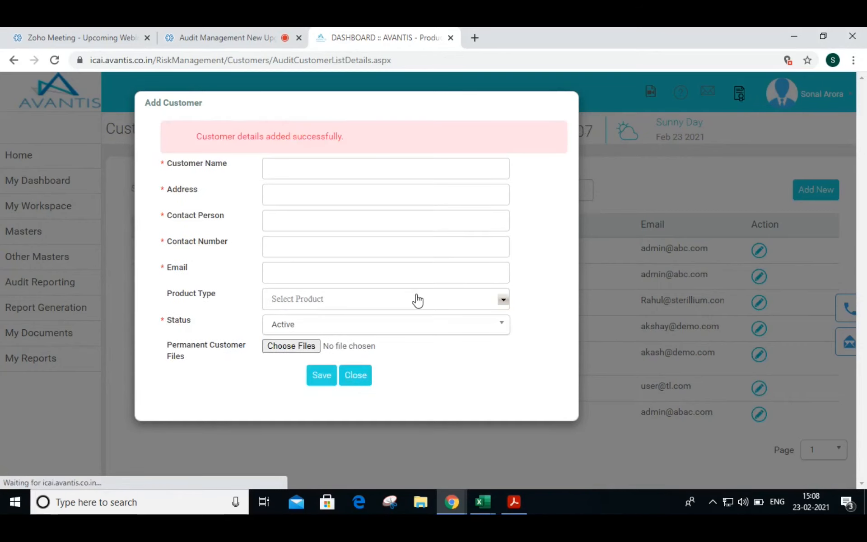
- Close the Add Customer form and open the list of firm users
left_click(365, 378)
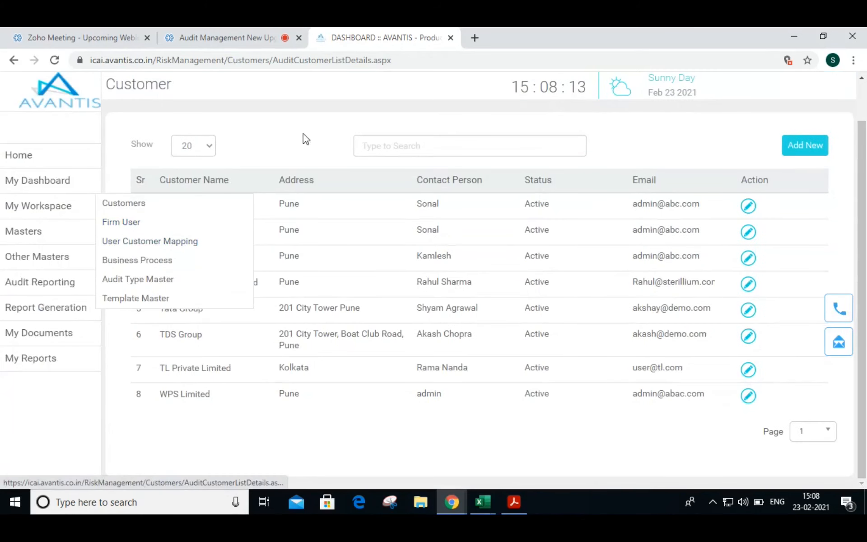
left_click_drag(159, 204, 239, 208)
mouse_move(66, 247)
mouse_move(90, 238)
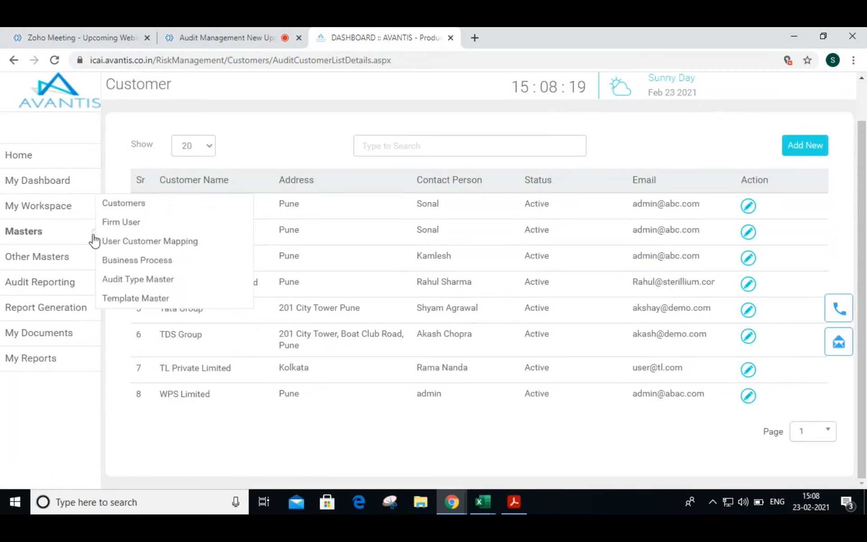
left_click(126, 228)
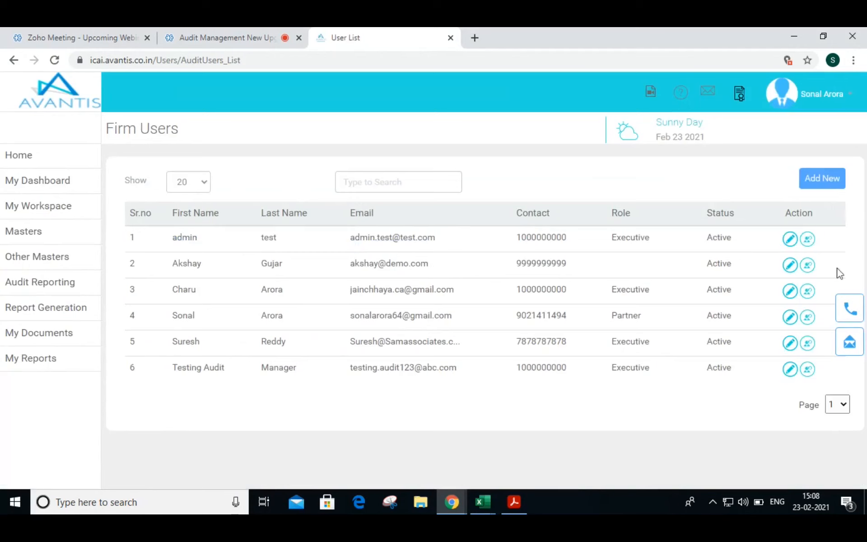
- Open the Partner user's record for editing and review its Audit Role options and Assign Customer field
left_click(789, 317)
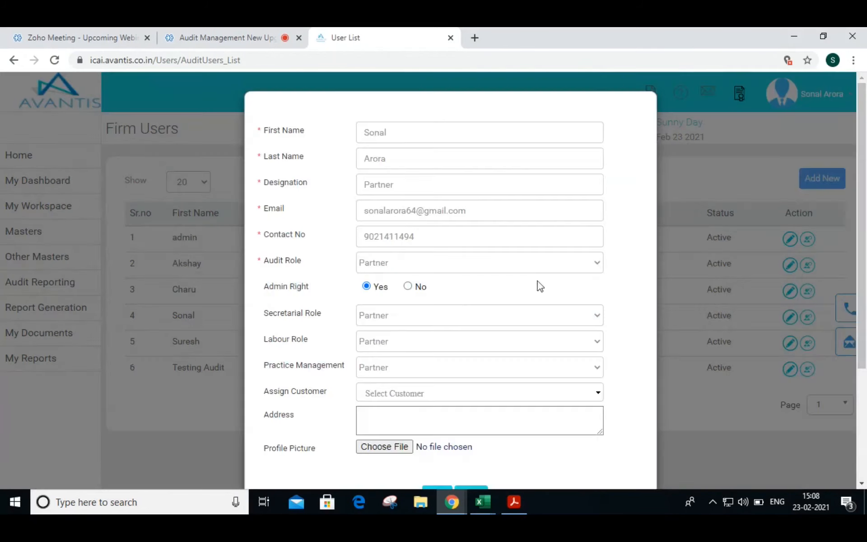
left_click(413, 267)
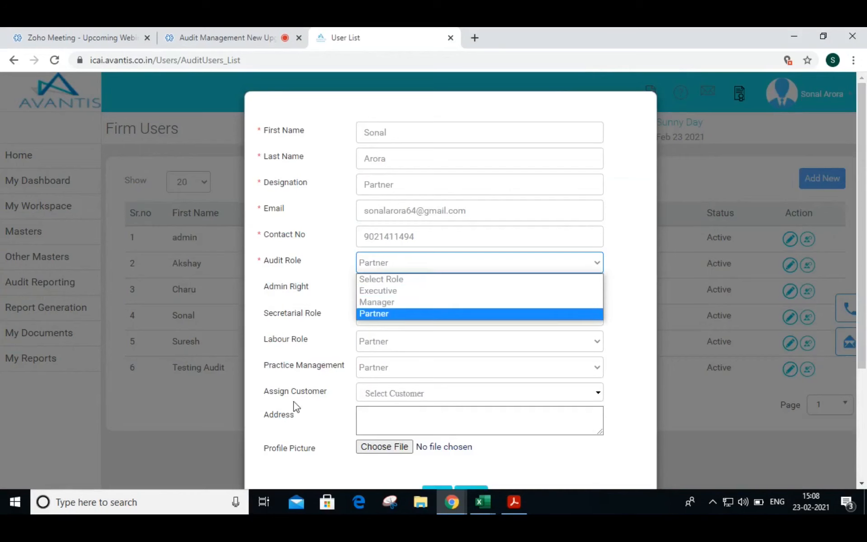
left_click(325, 394)
left_click_drag(325, 395, 259, 396)
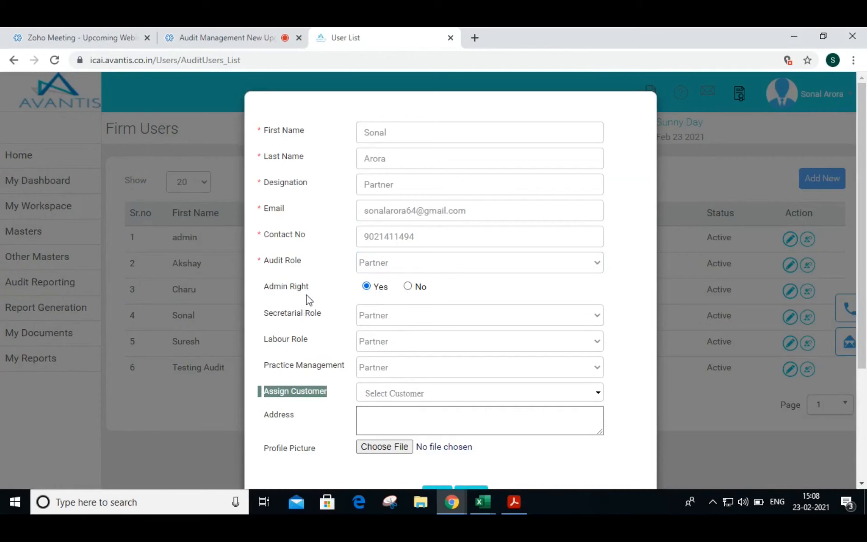
left_click(233, 282)
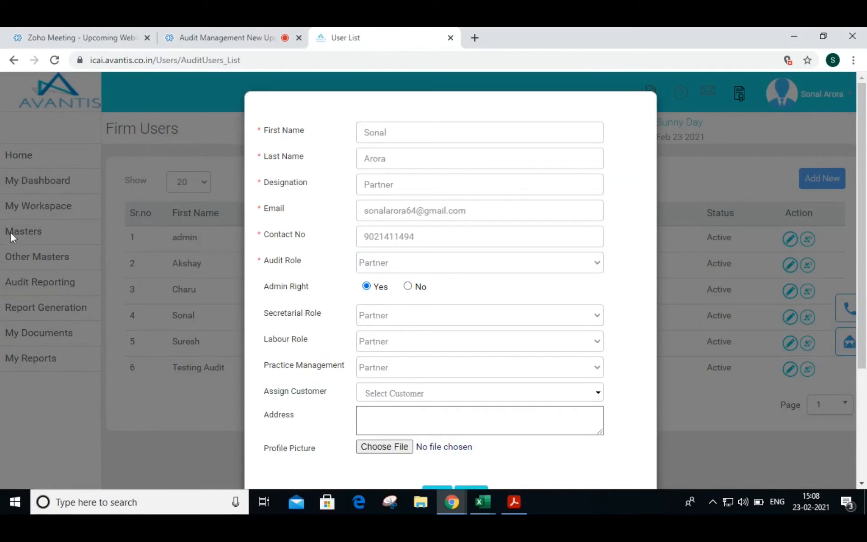
left_click(439, 258)
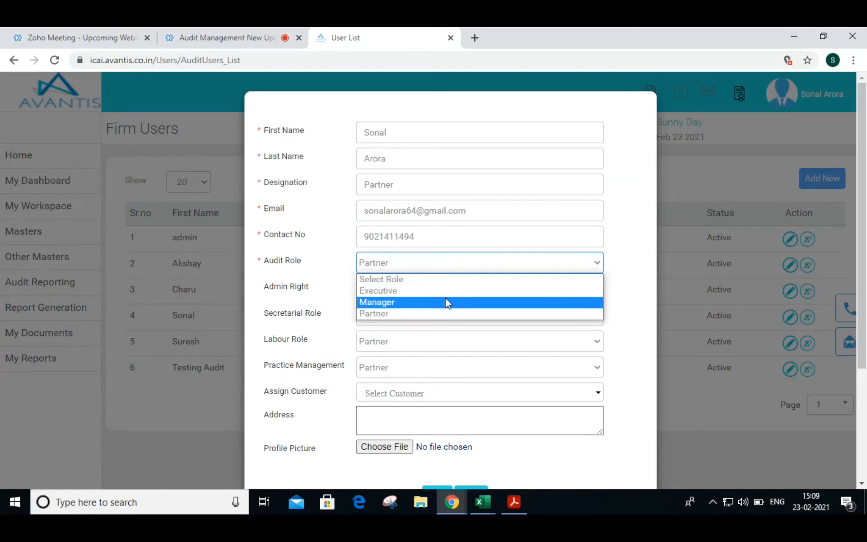
left_click(317, 275)
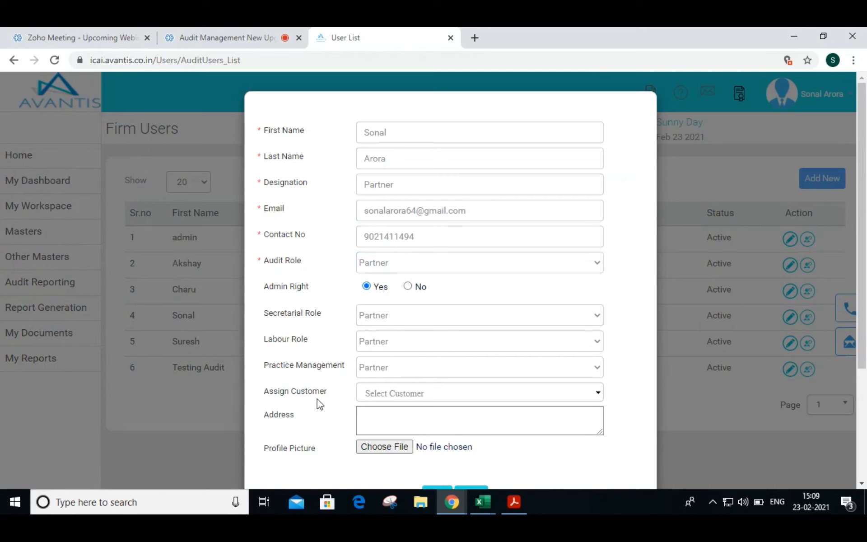
- Assign the customer DM Private Limited to the Partner user and save the record
left_click(381, 397)
scroll(396, 450, "down", 2)
scroll(397, 451, "up", 2)
left_click(364, 435)
scroll(630, 414, "down", 3)
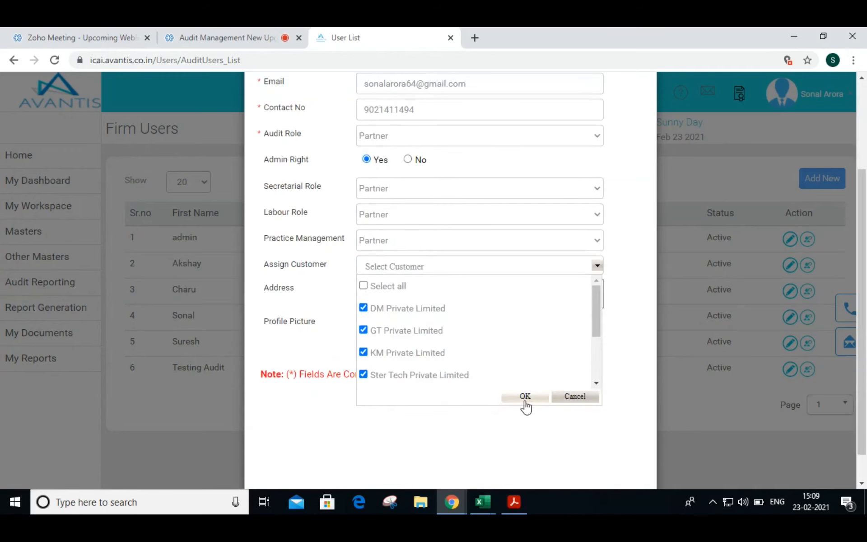
left_click(524, 398)
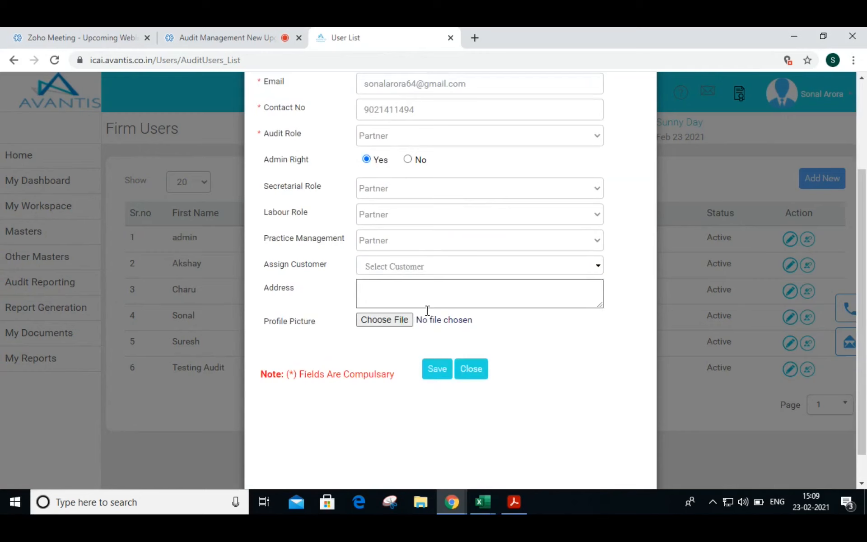
left_click(444, 380)
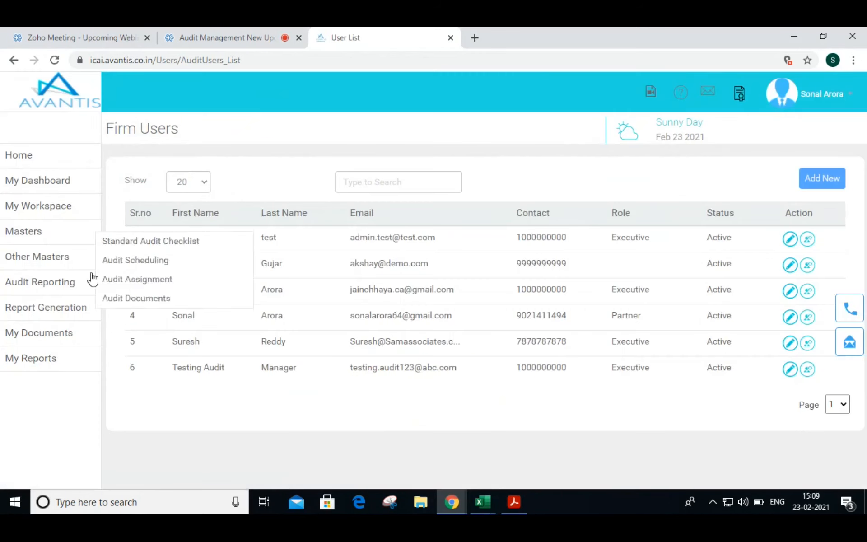
- Open the User Customer Mapping list and check the Partner's entry for DM Private Limited
left_click(77, 242)
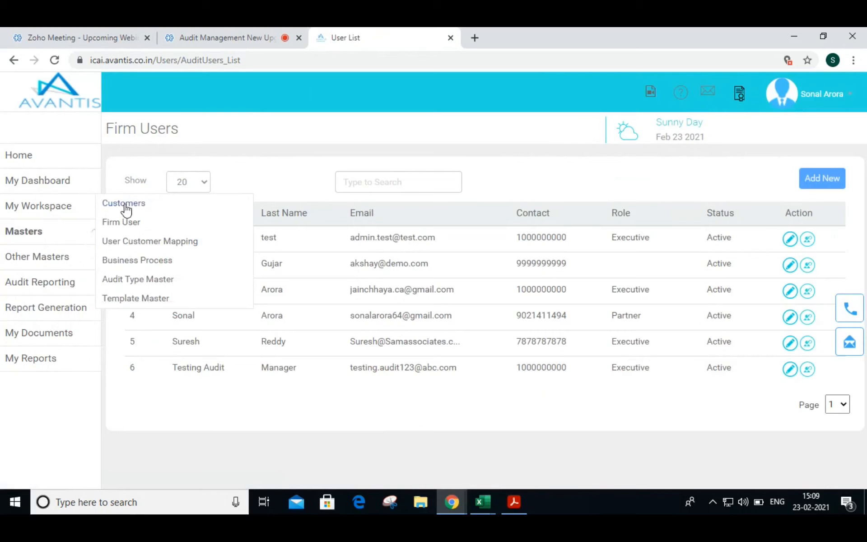
left_click(142, 246)
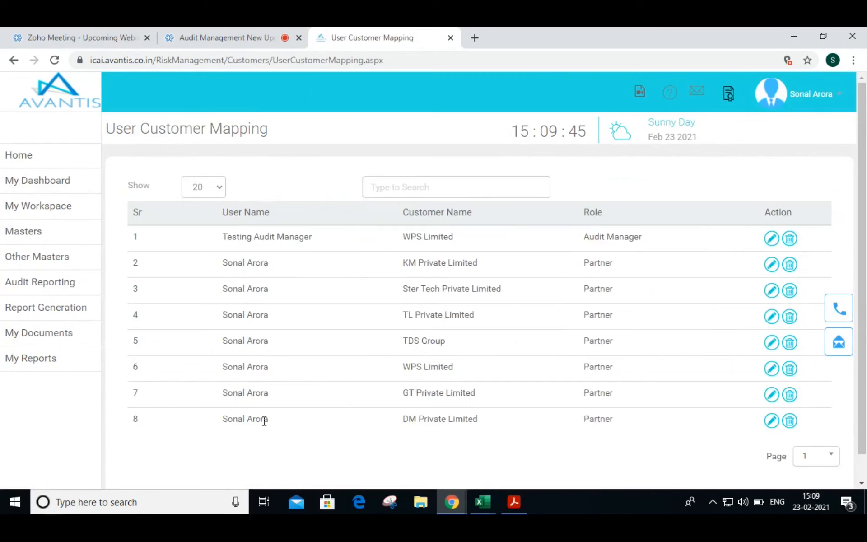
left_click_drag(268, 419, 211, 429)
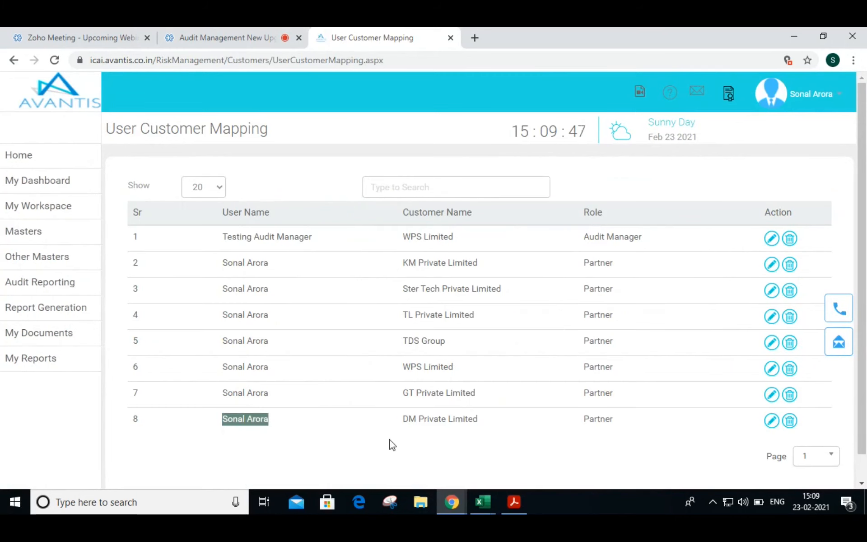
- Open the Business Process master and view the Audit Planning edit form and the blank new-process form
left_click(43, 233)
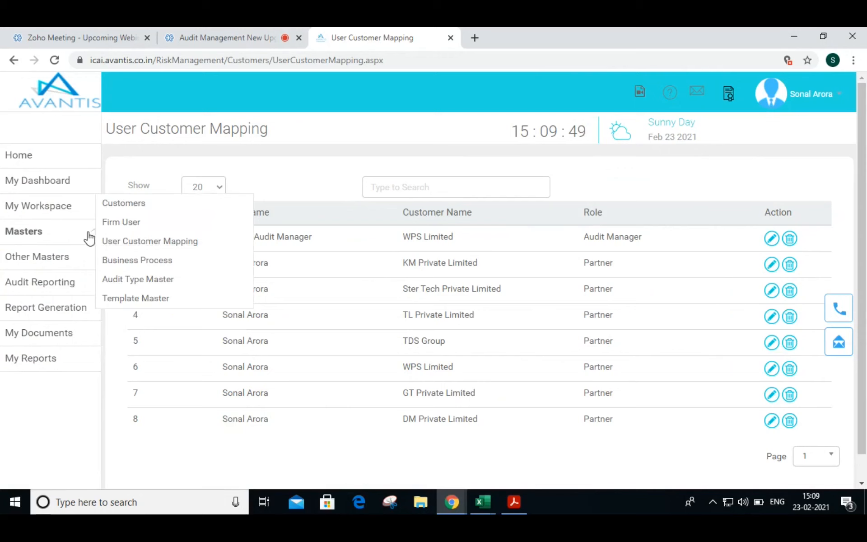
left_click(150, 269)
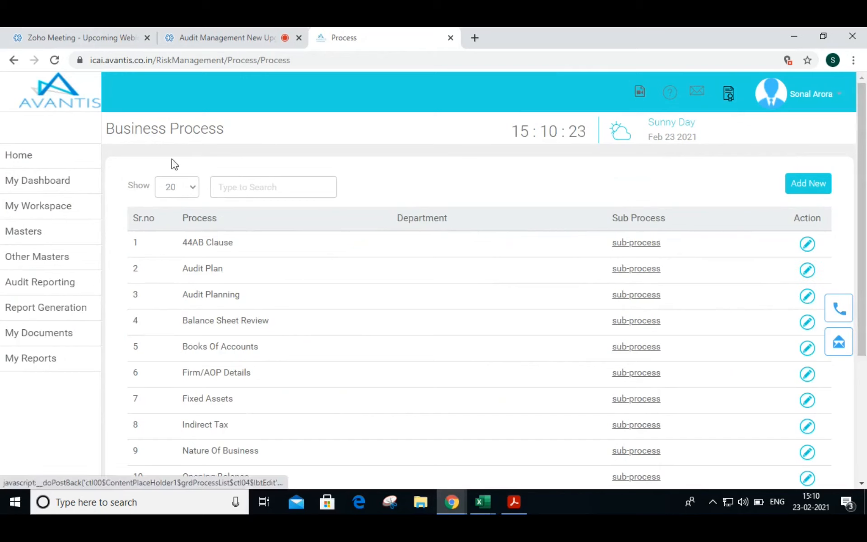
left_click(808, 296)
left_click_drag(367, 204, 330, 205)
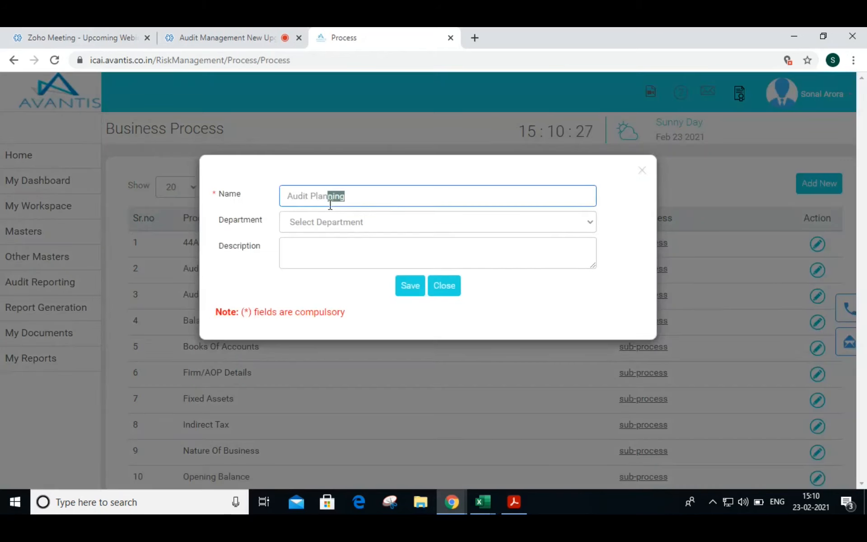
left_click(647, 177)
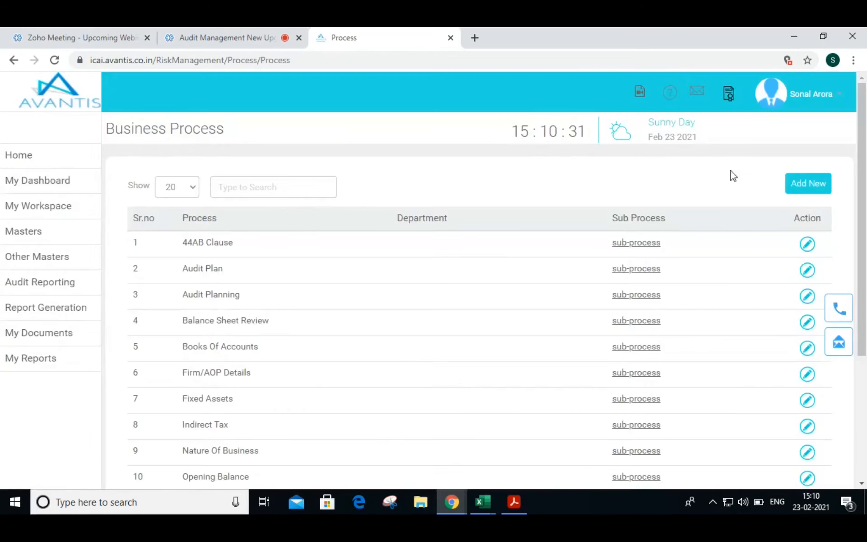
left_click(811, 190)
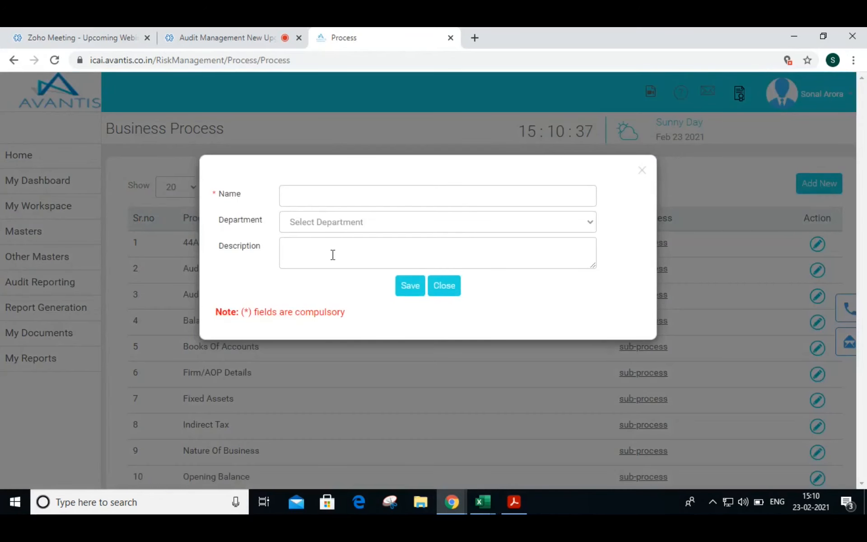
left_click(643, 172)
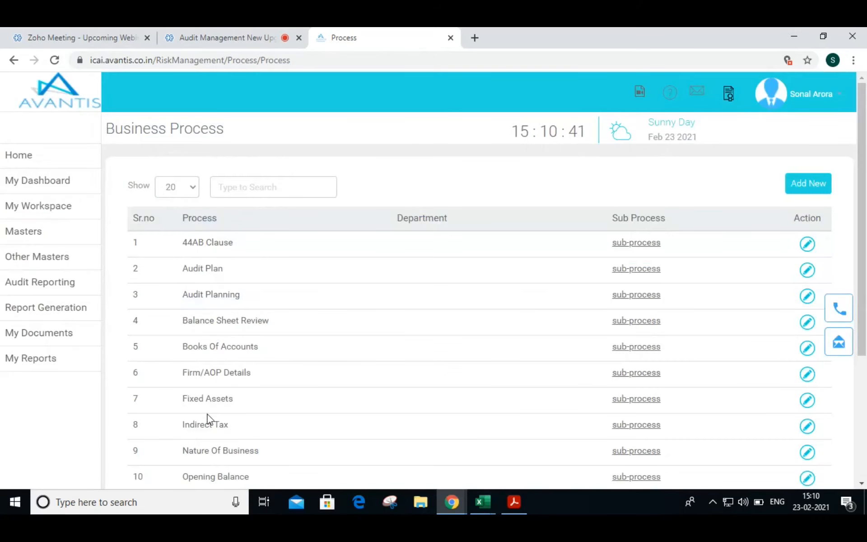
- Review the sub-processes of Balance Sheet Review and view the edit form of Cash and Bank Balance
left_click(654, 322)
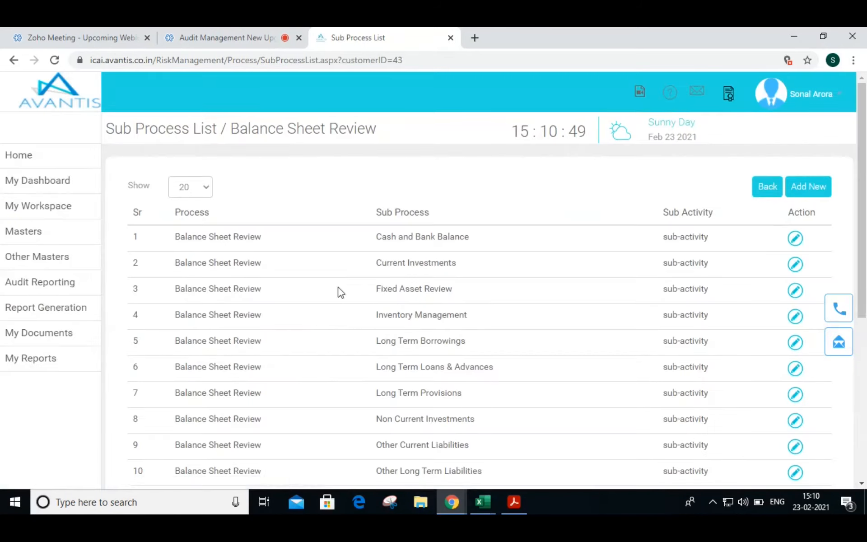
scroll(376, 282, "down", 2)
scroll(437, 396, "down", 3)
scroll(437, 399, "up", 6)
left_click(796, 239)
left_click_drag(415, 225, 373, 225)
left_click(646, 173)
- View the blank form for adding a sub-process to Balance Sheet Review, and close it without saving
left_click(808, 186)
left_click_drag(343, 204, 397, 207)
left_click(348, 238)
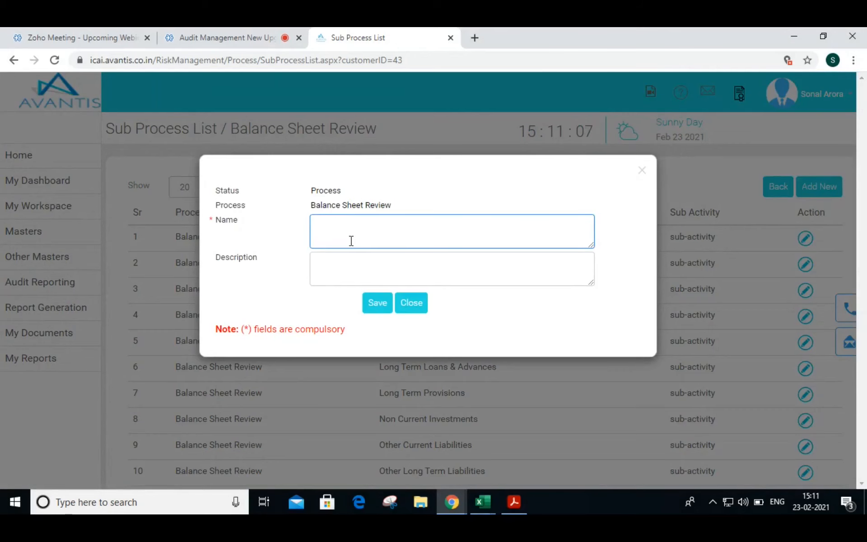
left_click(419, 307)
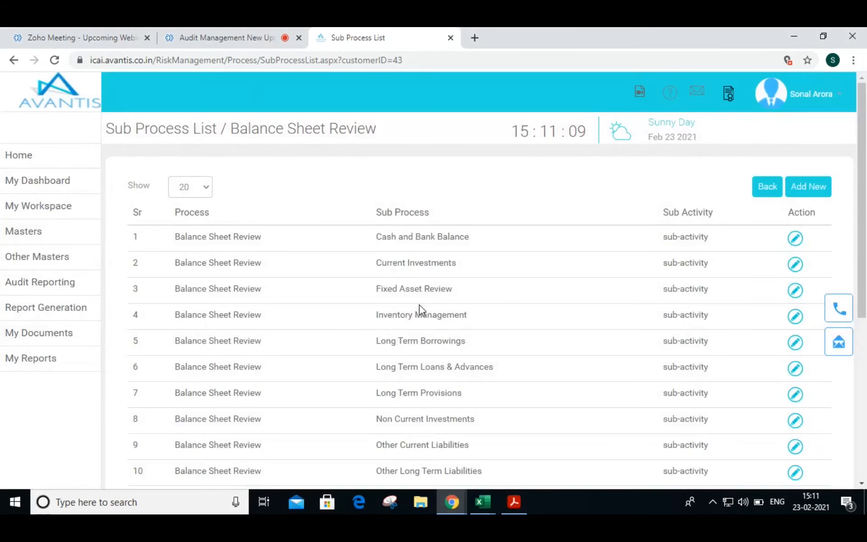
- Switch to the upgrades PDF in Adobe Acrobat Reader and read the Business Process (At Firm Level) section
key("alt+Tab")
key("alt+Tab")
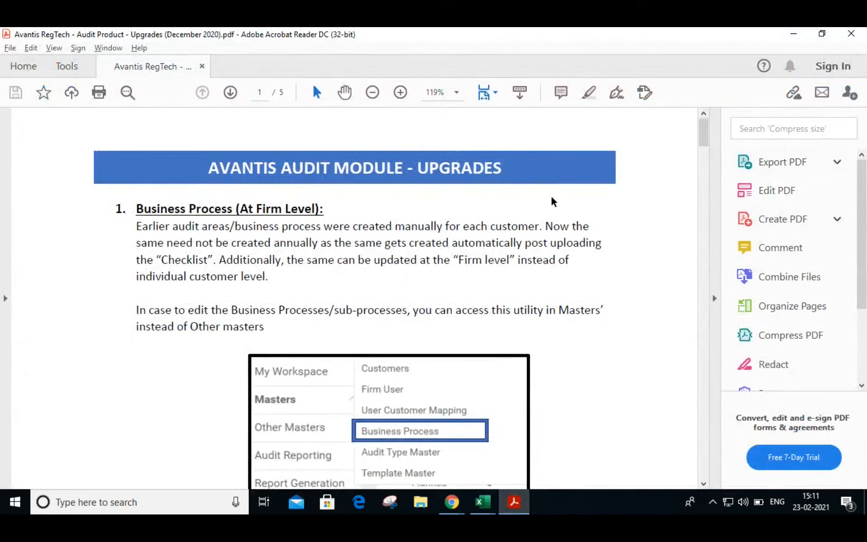
scroll(298, 302, "down", 2)
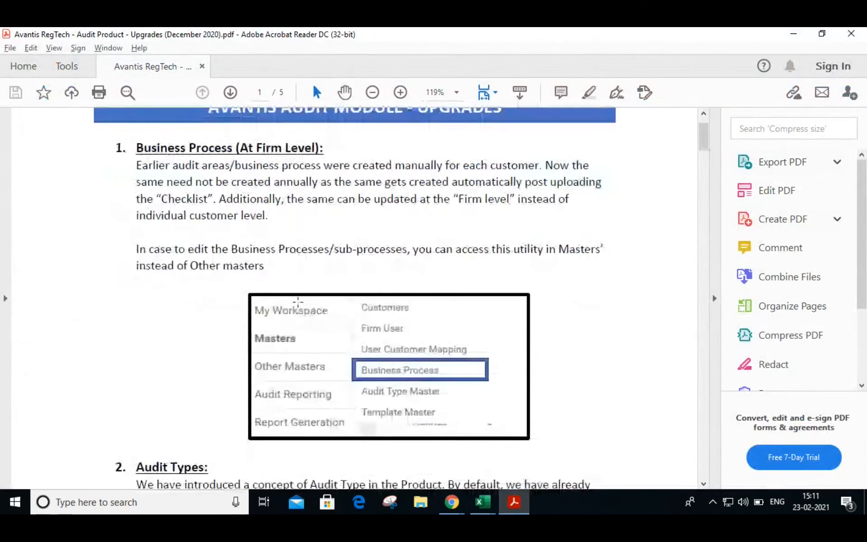
scroll(298, 301, "up", 1)
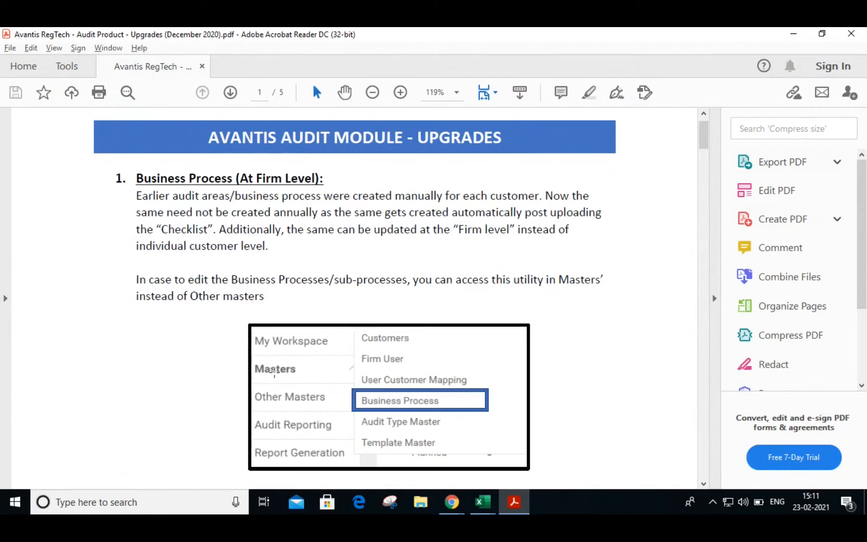
- Switch back to Avantis in Chrome and open the Audit Type Master
key("alt+Tab")
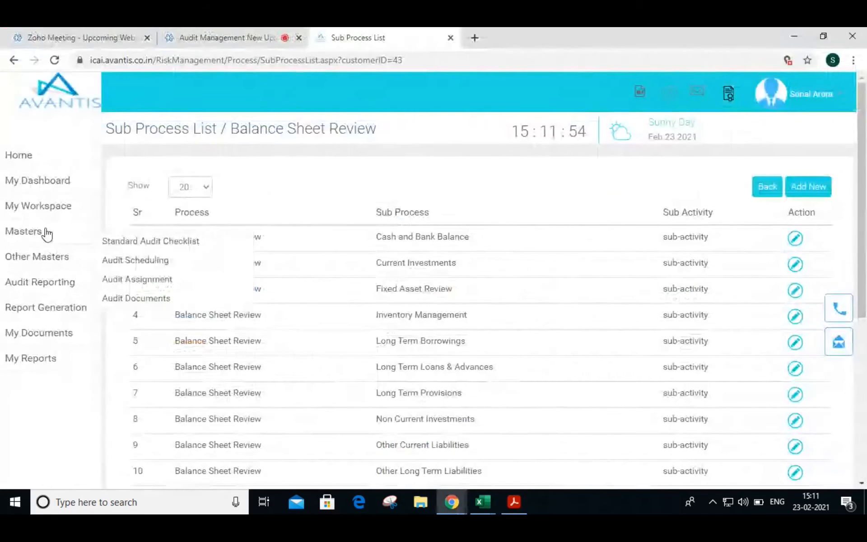
mouse_move(71, 237)
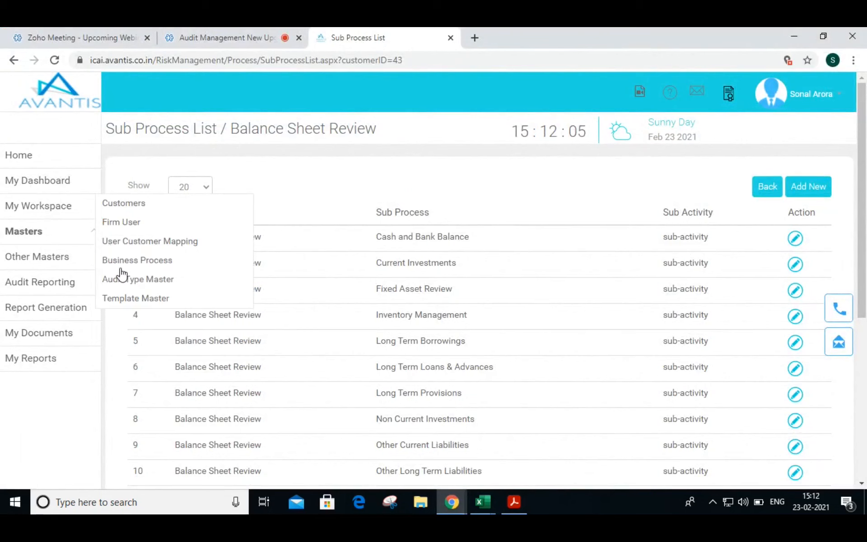
left_click(150, 280)
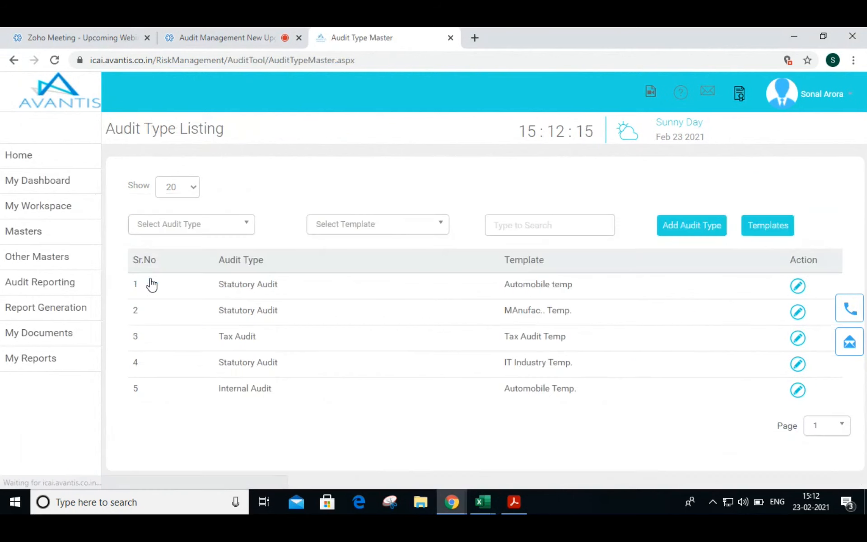
- Examine the audit types offered by the listing's audit type filter, leaving the filter unset
mouse_move(27, 257)
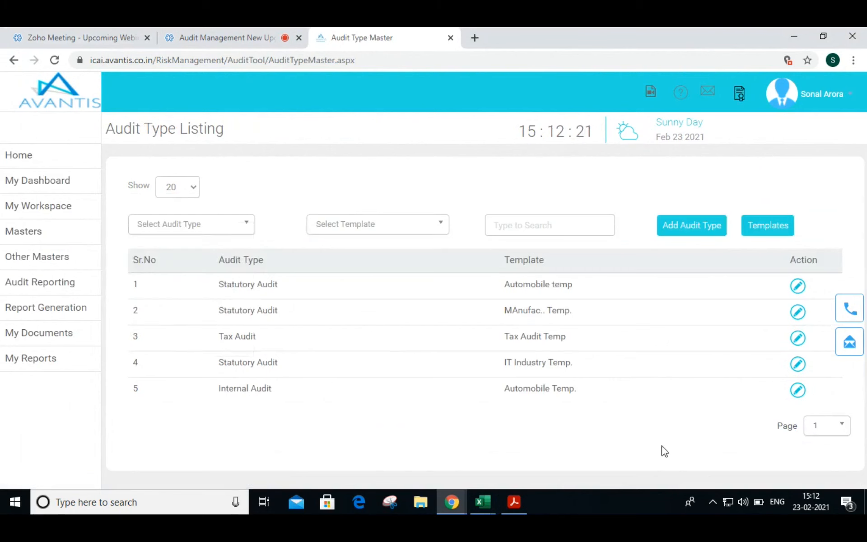
left_click(174, 224)
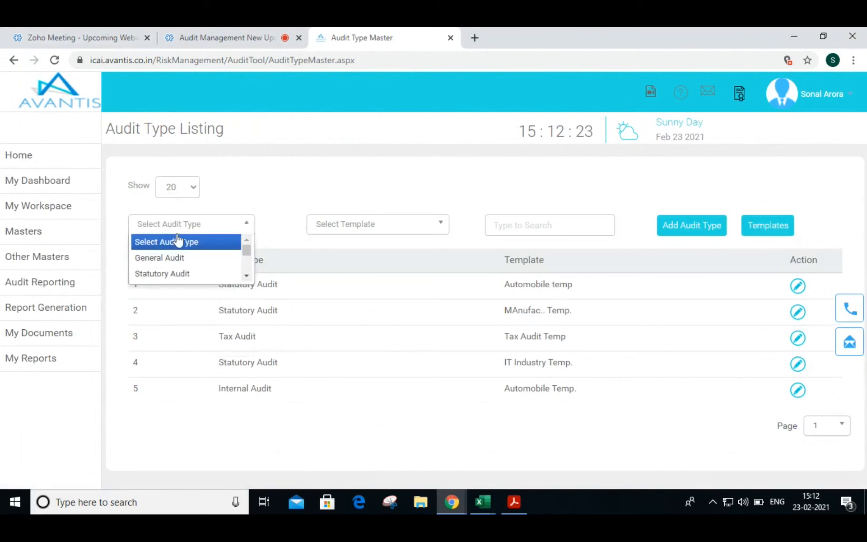
scroll(181, 252, "down", 2)
scroll(183, 265, "up", 2)
scroll(186, 274, "down", 2)
scroll(185, 273, "down", 2)
scroll(186, 274, "up", 2)
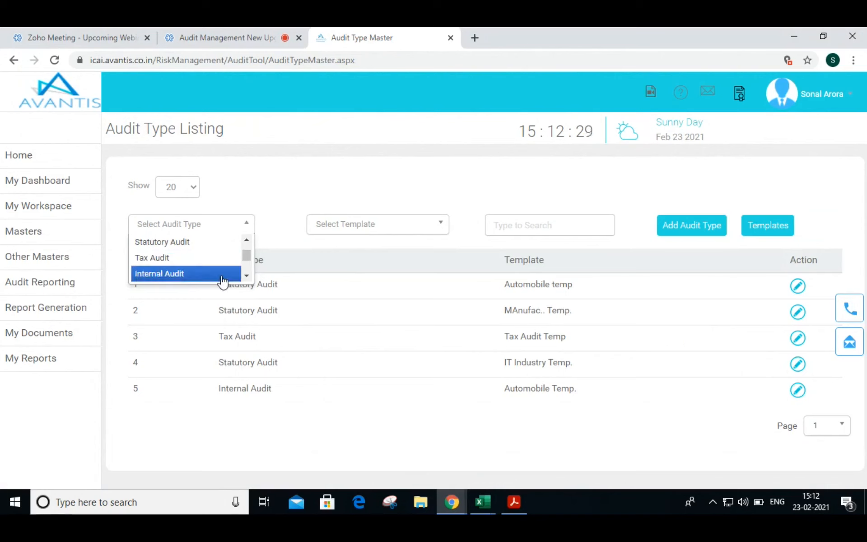
left_click(295, 199)
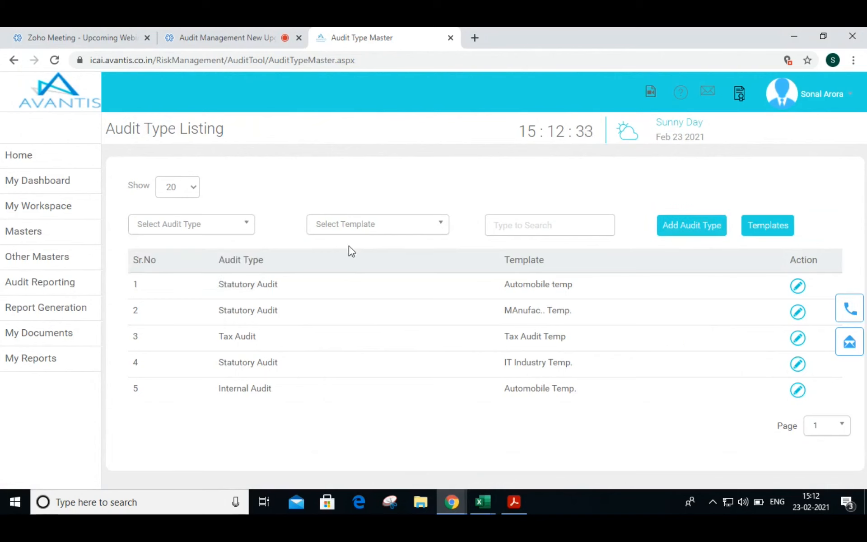
- Add an audit type named New Audit Type, close the form, and look it up in the listing's audit type filter
left_click(693, 231)
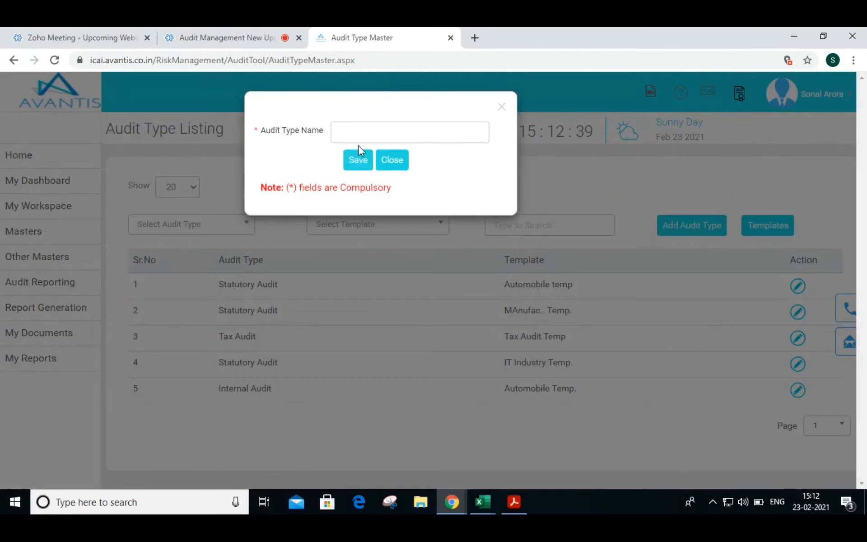
left_click(468, 131)
type("New Audi")
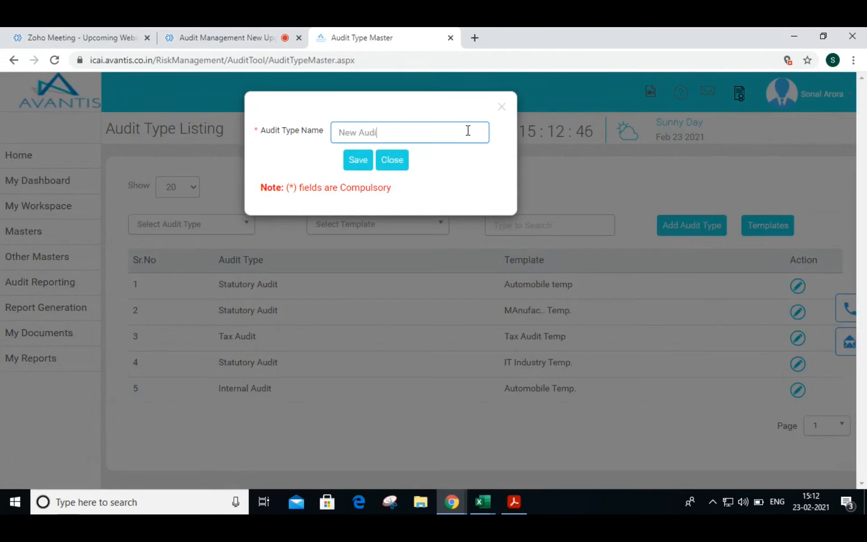
type("t Type")
left_click(360, 161)
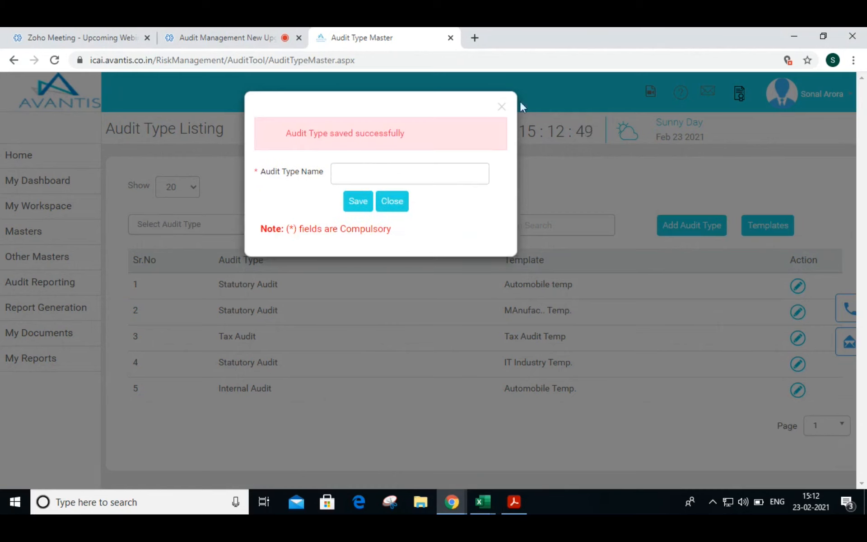
left_click(502, 107)
left_click(171, 225)
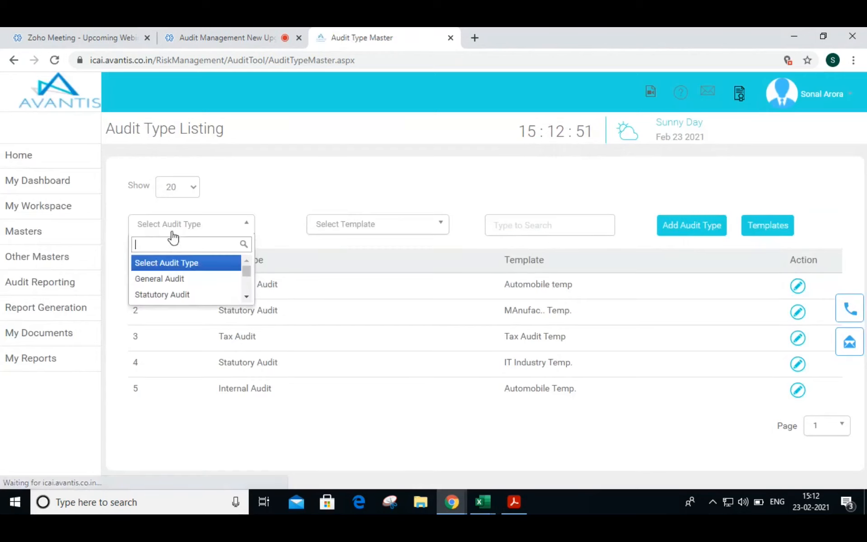
scroll(176, 276, "down", 3)
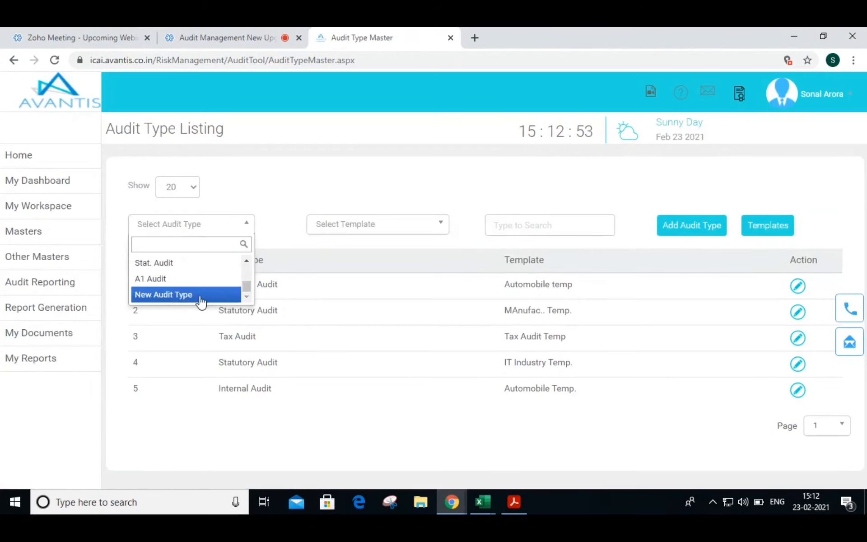
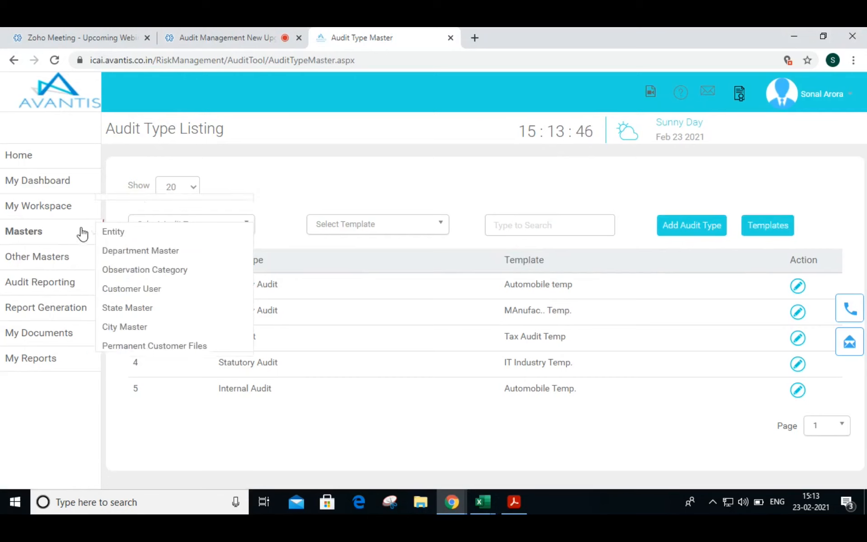
- Open the Template Master and start a new template with Statutory Audit as its audit type
left_click(769, 229)
left_click(770, 229)
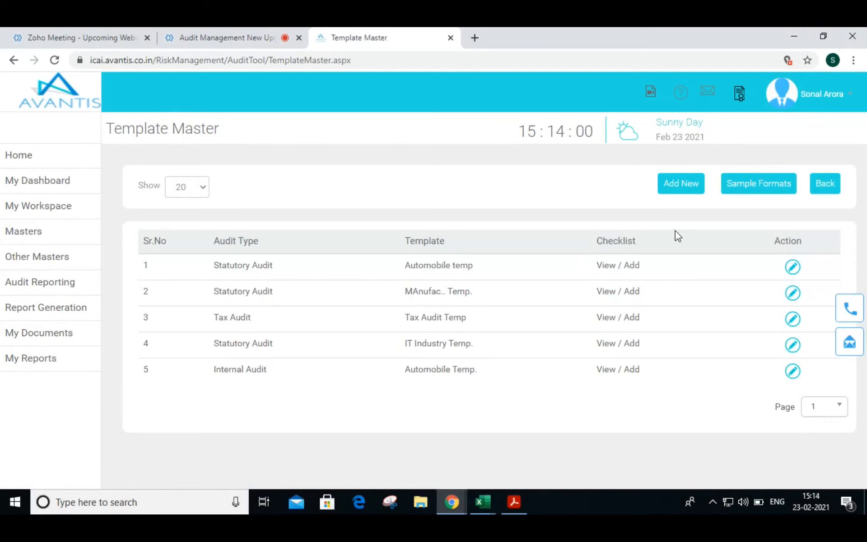
left_click(690, 192)
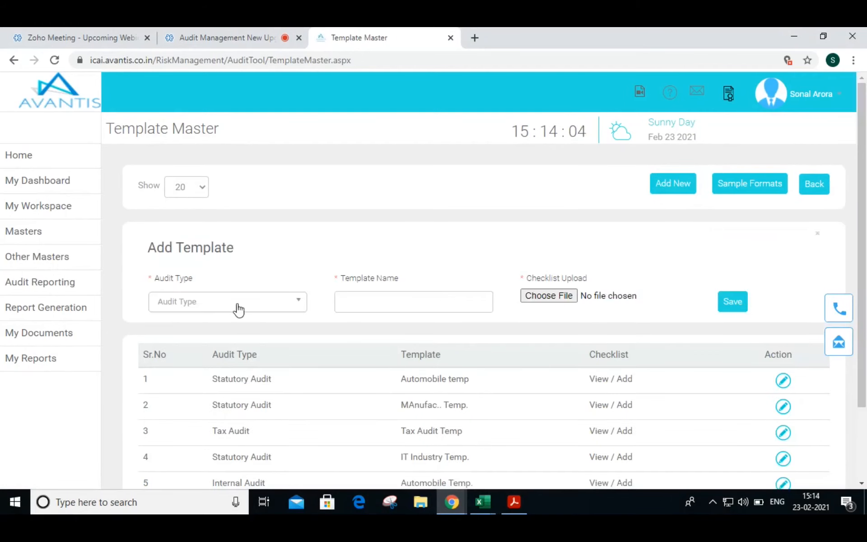
left_click(238, 310)
left_click(219, 354)
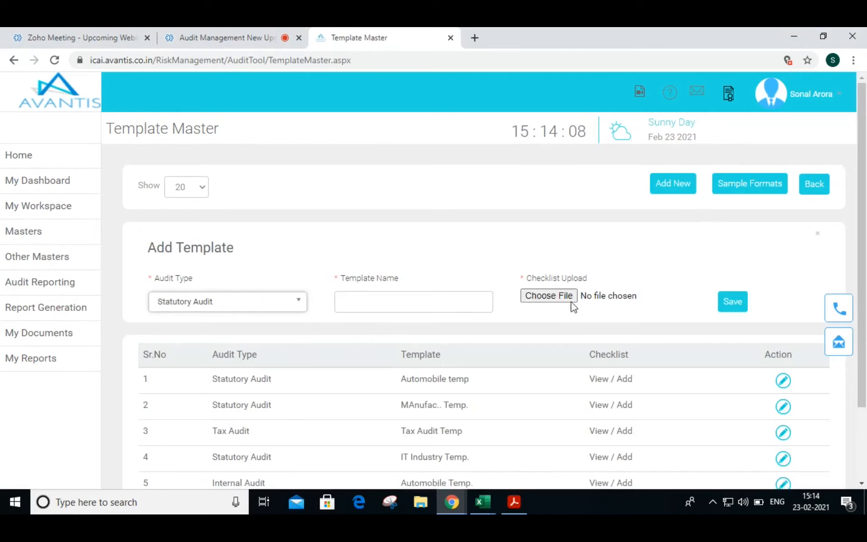
- View the sample checklist formats, highlight the Standard Audit Checklist entry, and switch to the Sample Format - Statutory Audit Checklist workbook in Excel
left_click(776, 188)
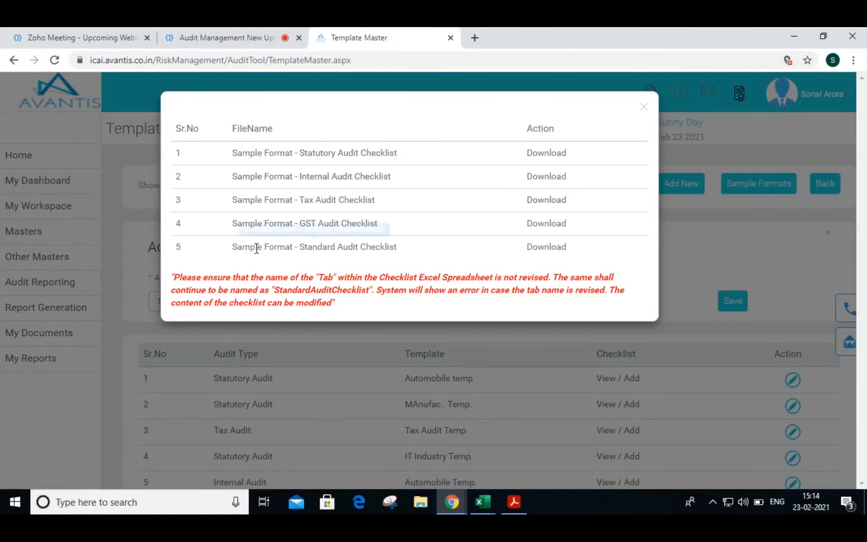
left_click_drag(229, 247, 405, 252)
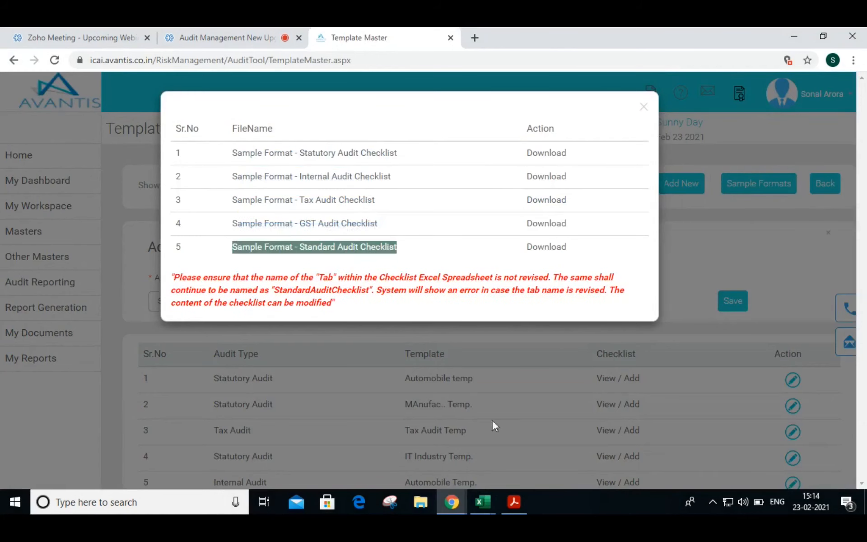
mouse_move(483, 496)
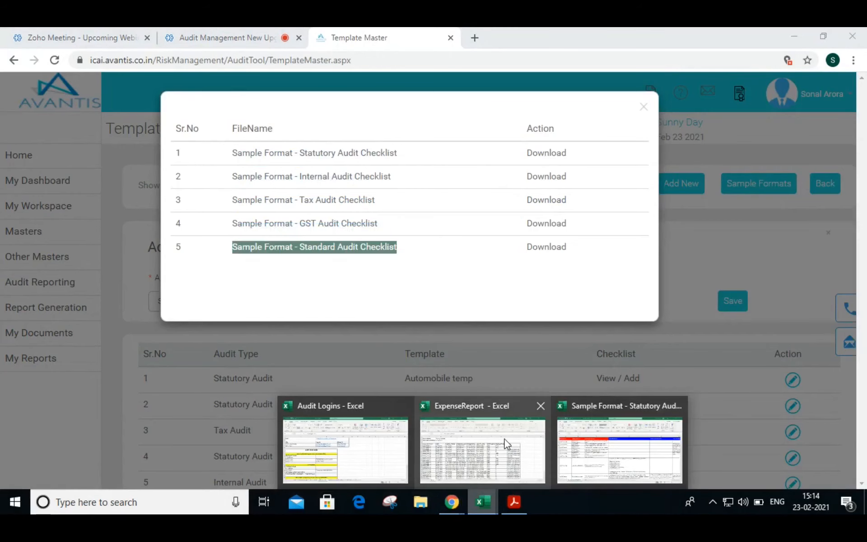
left_click(619, 449)
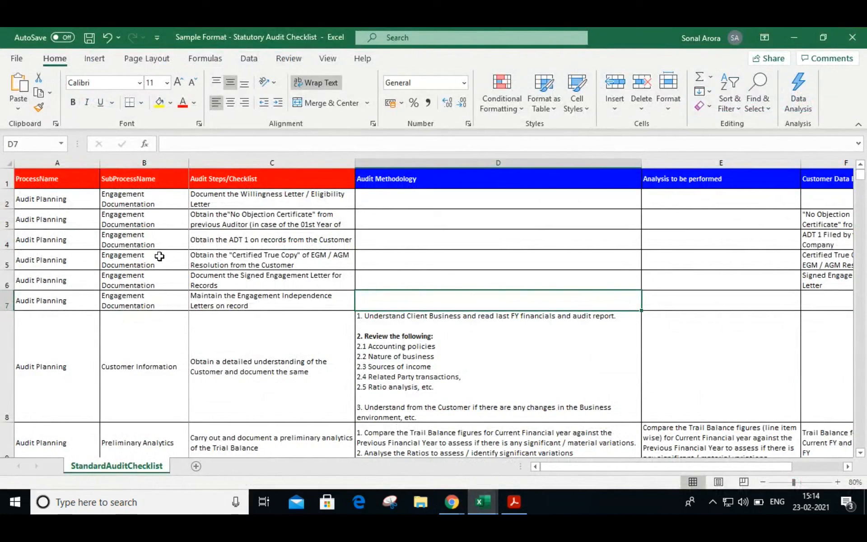
- Examine the checklist's column headers one by one, from ProcessName and SubProcessName through Audit Steps/Checklist and the blue columns
left_click(54, 180)
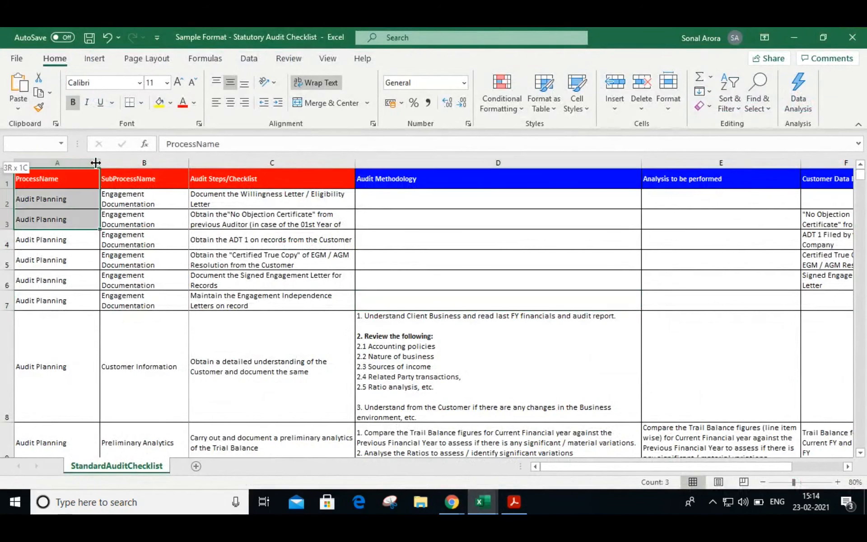
left_click(135, 180)
left_click(225, 181)
key("Right")
key("Right")
key("Right")
key("Right")
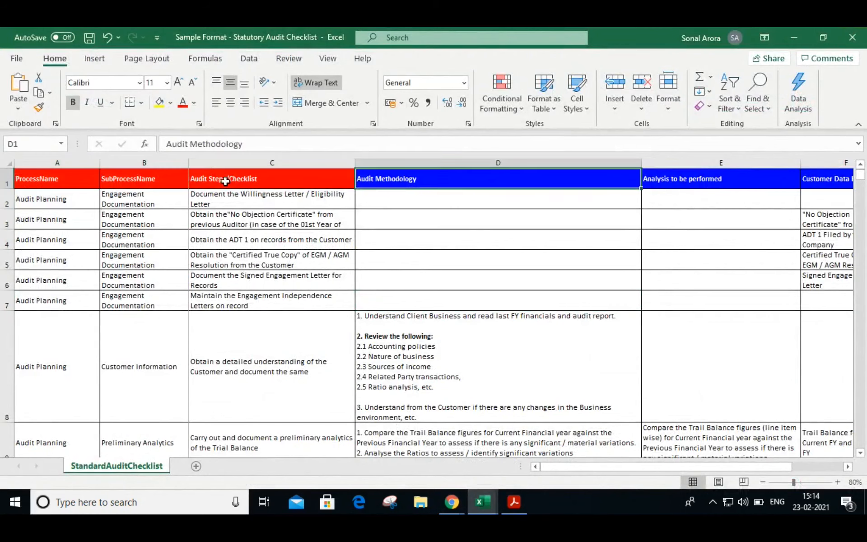
key("Left")
key("Left")
key("Left")
key("Left")
key("Left")
key("Left")
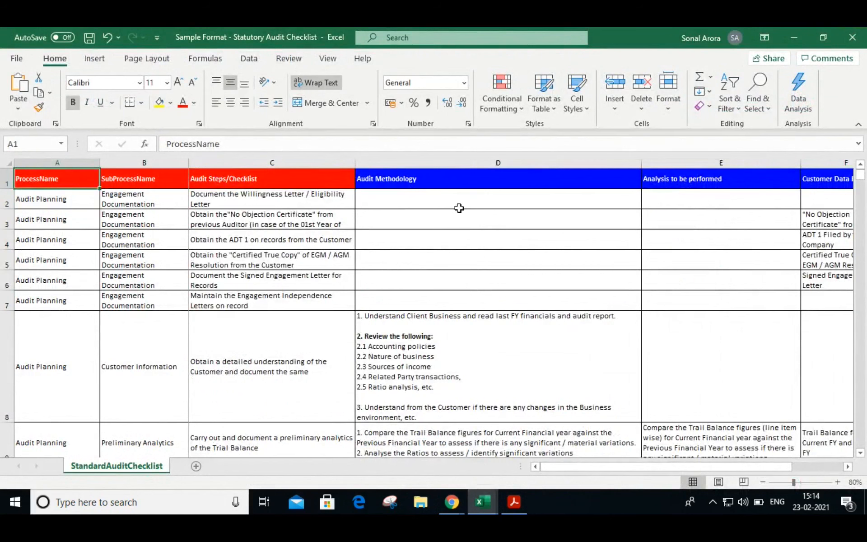
- Compare the three red header cells A1:C1 with the blue headers starting at Audit Methodology
left_click_drag(256, 180, 57, 180)
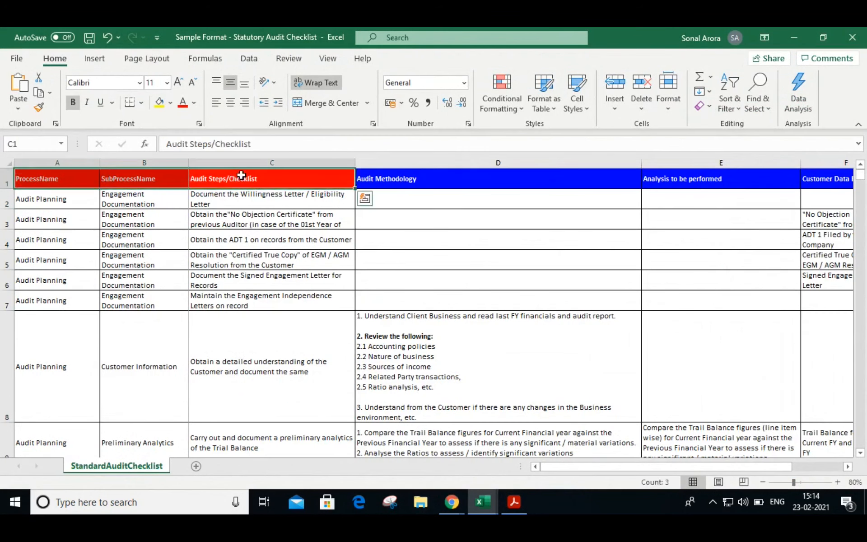
left_click(414, 175)
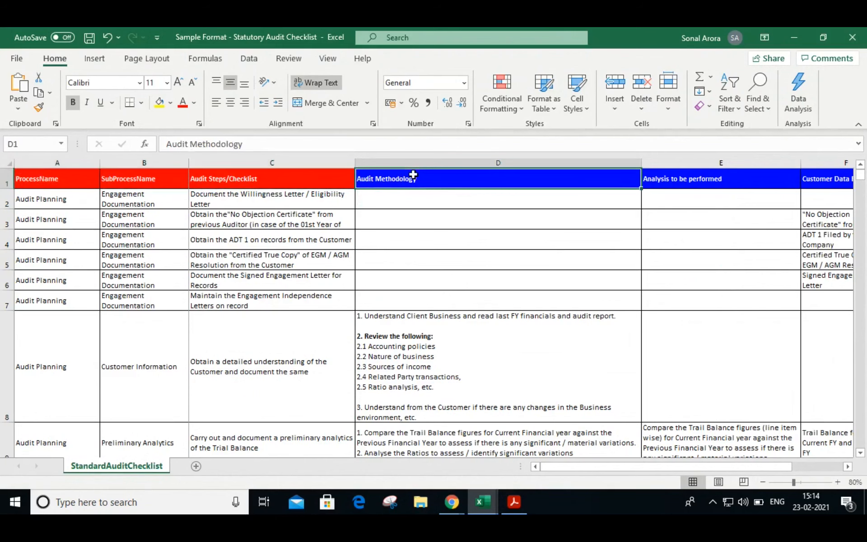
key("Right")
key("Right")
key("Left")
key("Left")
key("Left")
key("Left")
key("Left")
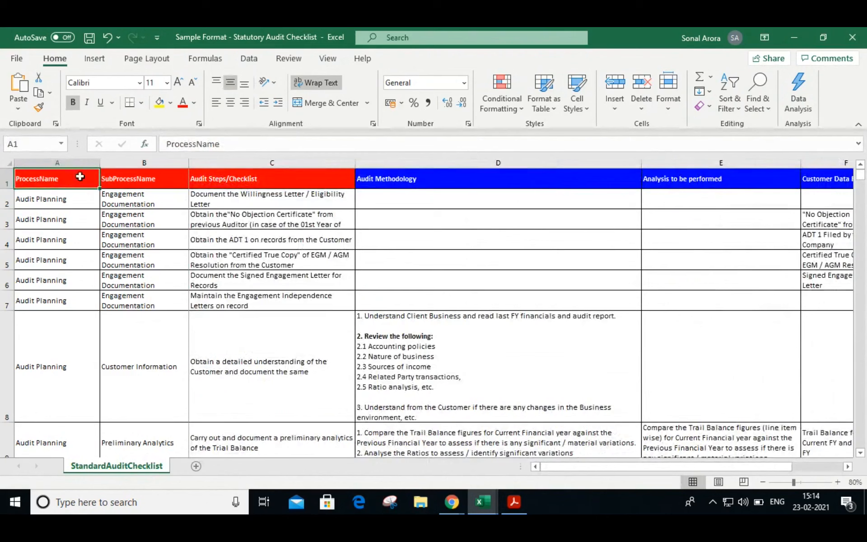
- Examine the process names in column A and the sub-processes listed beside them under Audit Planning
left_click(39, 201)
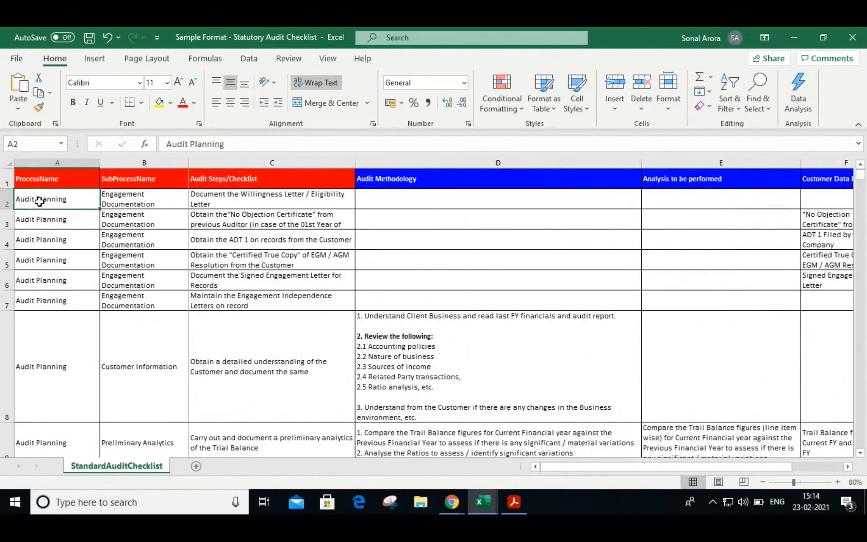
left_click(39, 326)
scroll(57, 354, "down", 4)
scroll(57, 355, "down", 5)
scroll(56, 354, "down", 3)
scroll(56, 356, "up", 12)
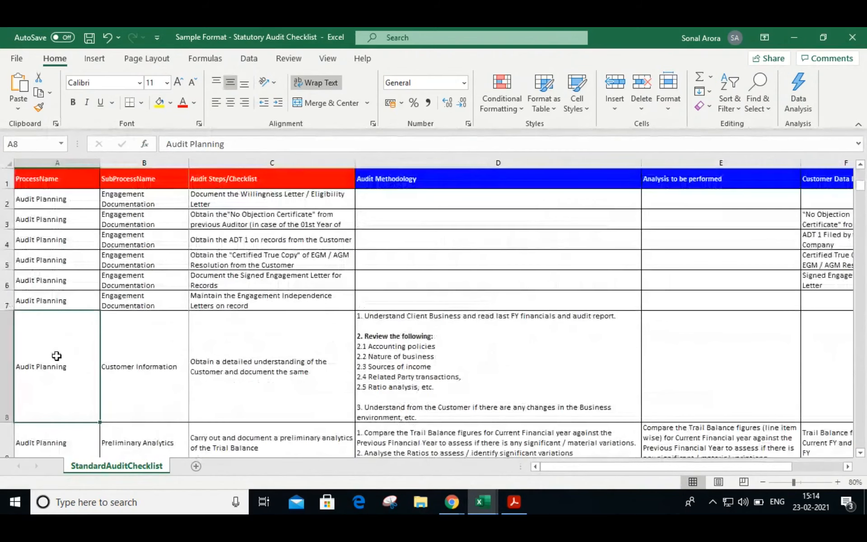
left_click_drag(154, 199, 181, 432)
left_click(83, 247)
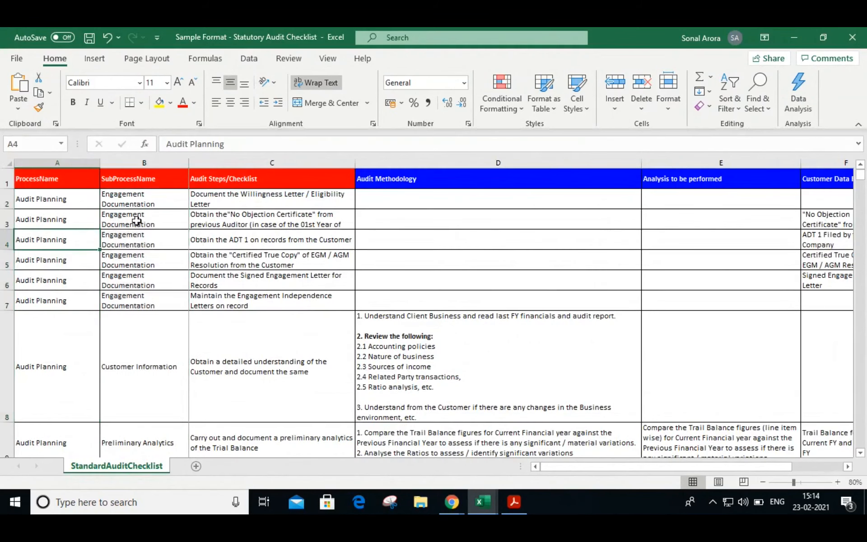
- Read the process, sub-process and audit step for obtaining the No Objection Certificate in row 3
left_click(40, 209)
left_click(118, 217)
left_click(250, 221)
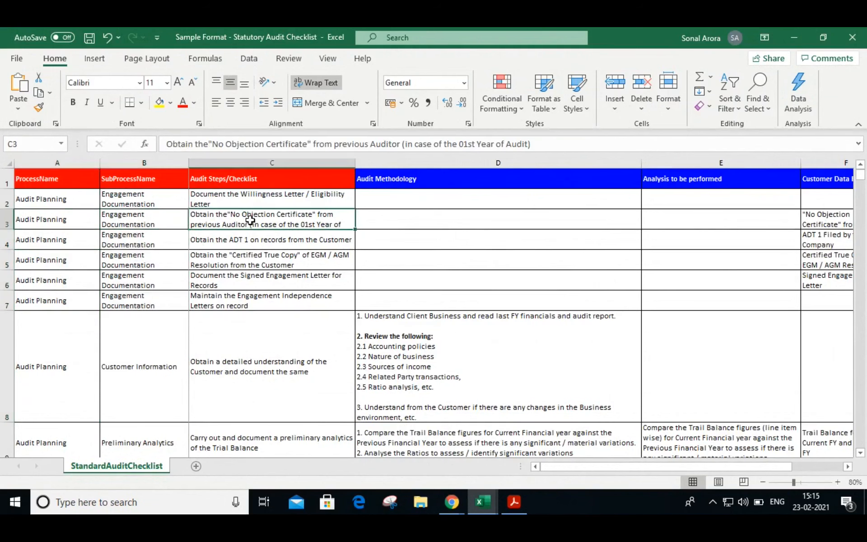
- Freeze the header row of the StandardAuditChecklist sheet
scroll(253, 226, "down", 1)
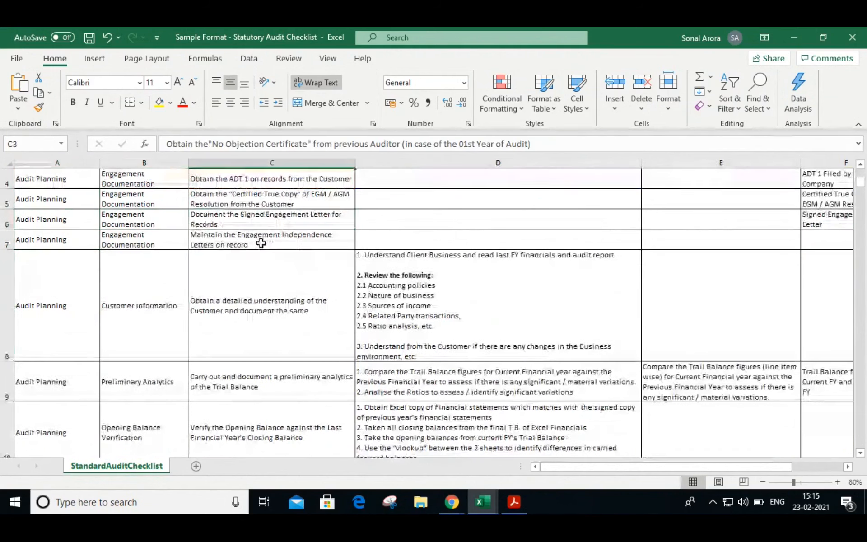
left_click(252, 301)
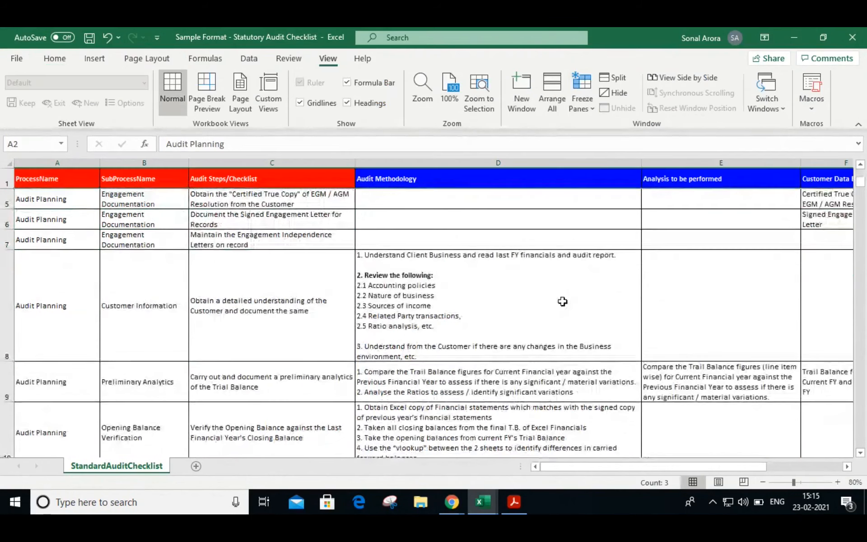
scroll(562, 301, "down", 1)
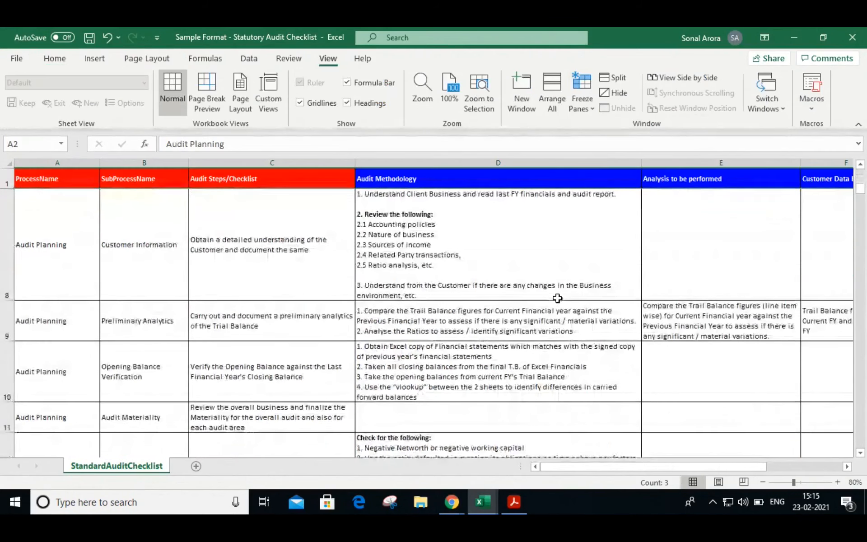
- Examine the Customer Information audit step and methodology, and the methodology and analysis cells of the Preliminary Analytics row
left_click(321, 275)
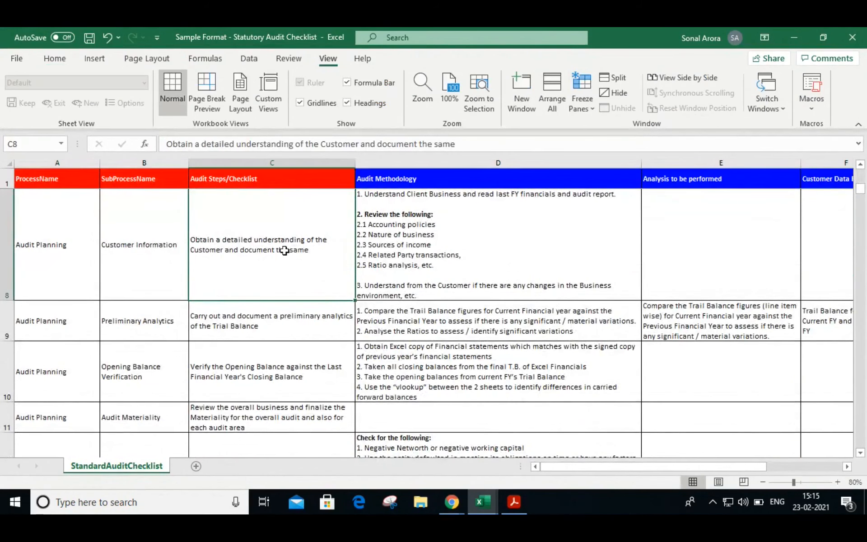
key("Right")
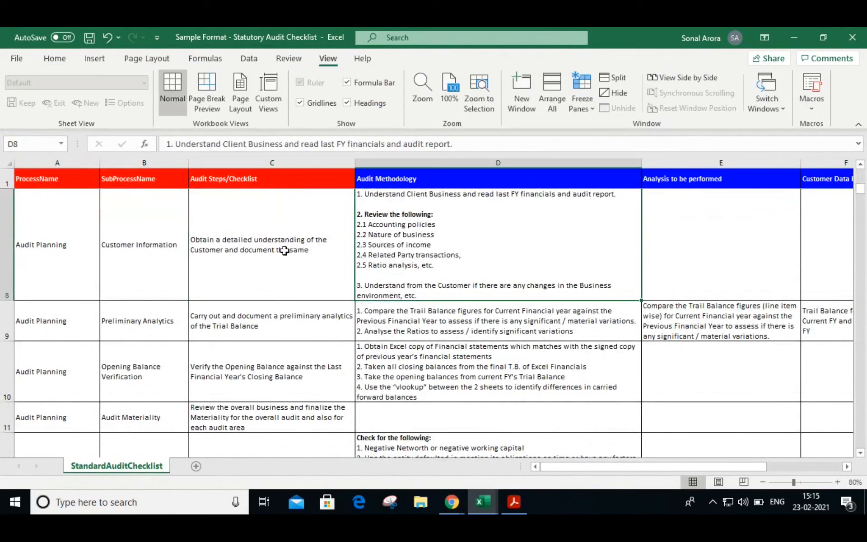
key("Right")
key("Down")
key("Right")
key("Left")
key("Left")
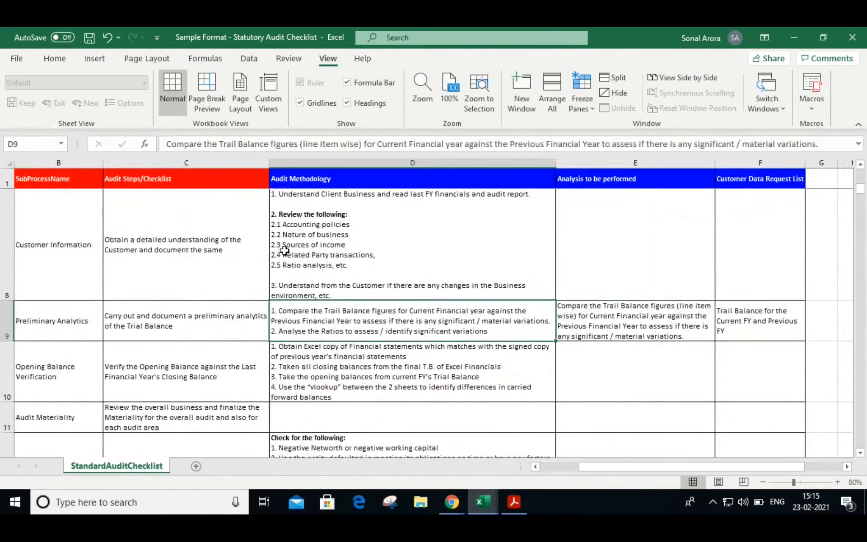
- Compare the Preliminary Analytics audit step in C9 with its Audit Methodology and Analysis to be performed
key("Left")
key("Right")
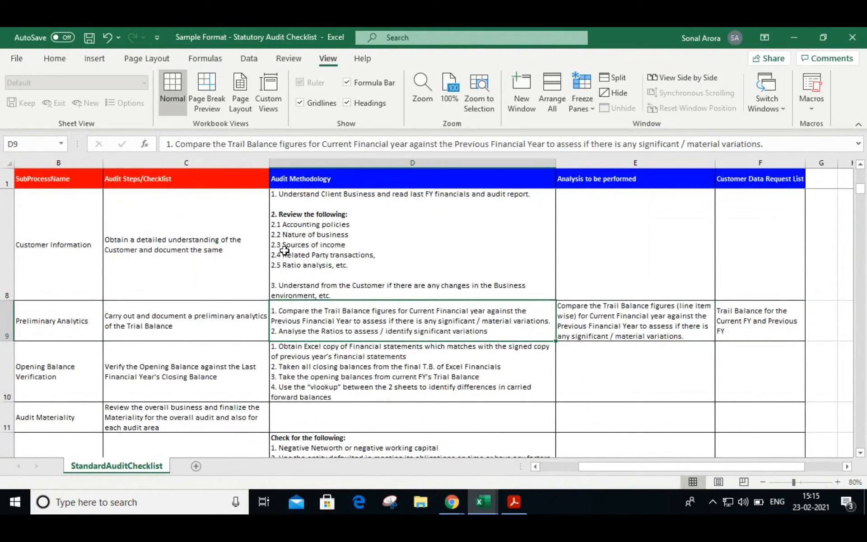
key("Left")
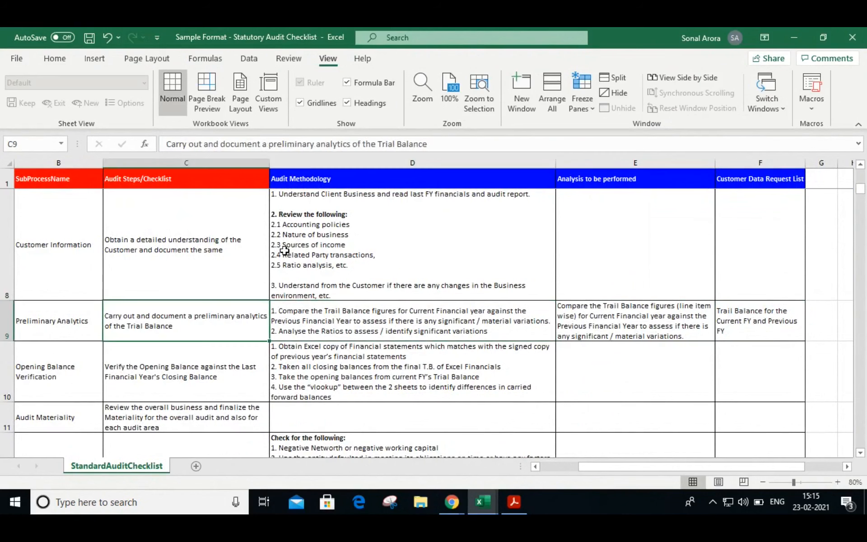
key("Right")
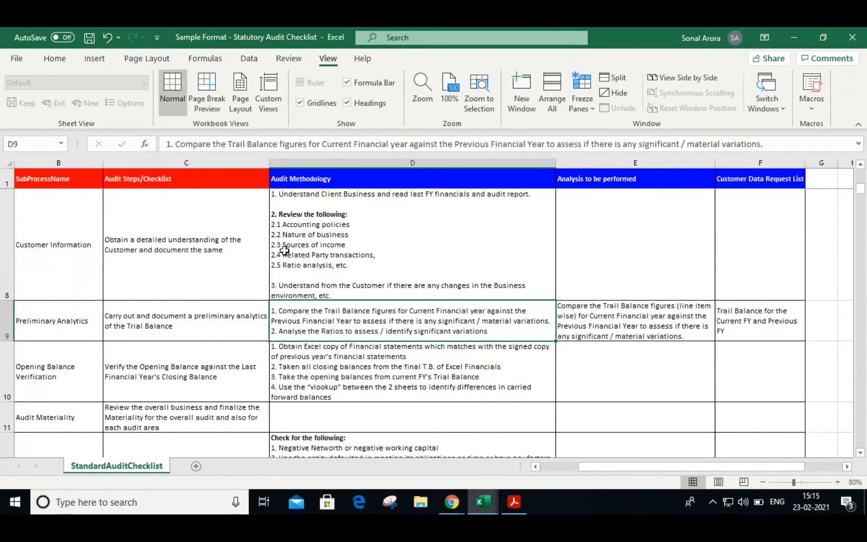
key("Left")
key("Right")
key("Right")
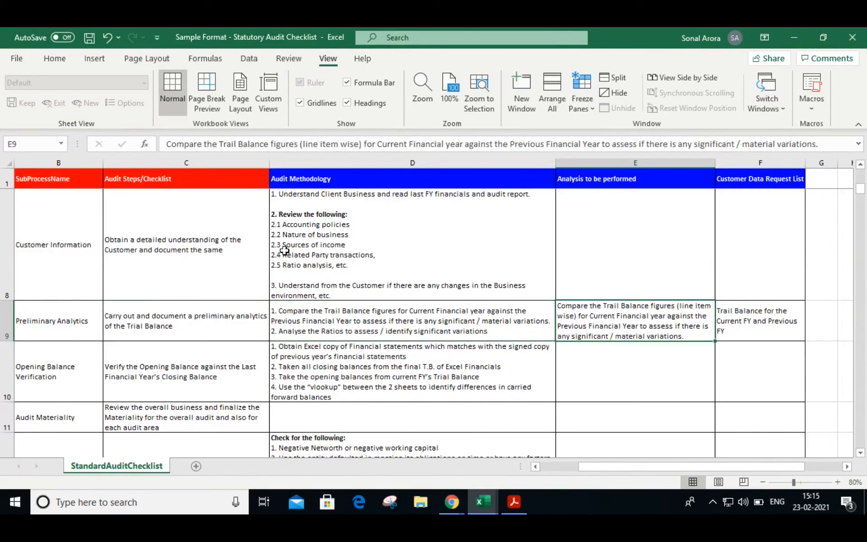
- Examine the Customer Data Request List entry for Preliminary Analytics in relation to the row's audit step, methodology and analysis
key("Left")
key("Left")
key("Right")
key("Right")
key("Right")
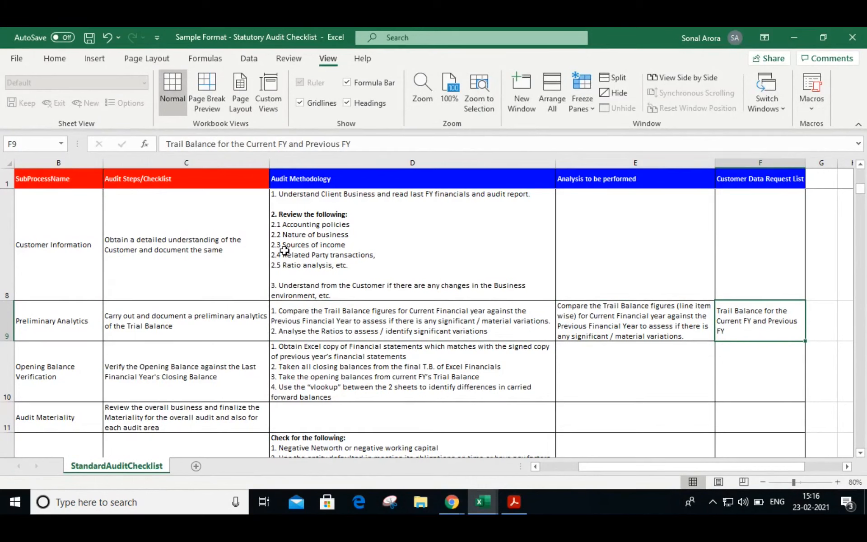
key("Right")
key("Left")
key("Left")
key("Left")
key("Left")
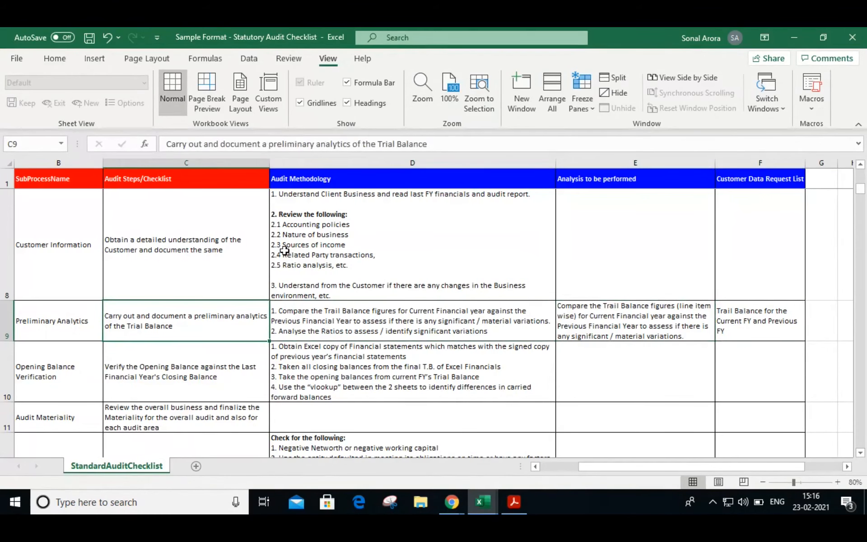
- Examine row 9 of the checklist from its process name through the audit step, methodology, analysis and data request cells
key("Left")
key("Left")
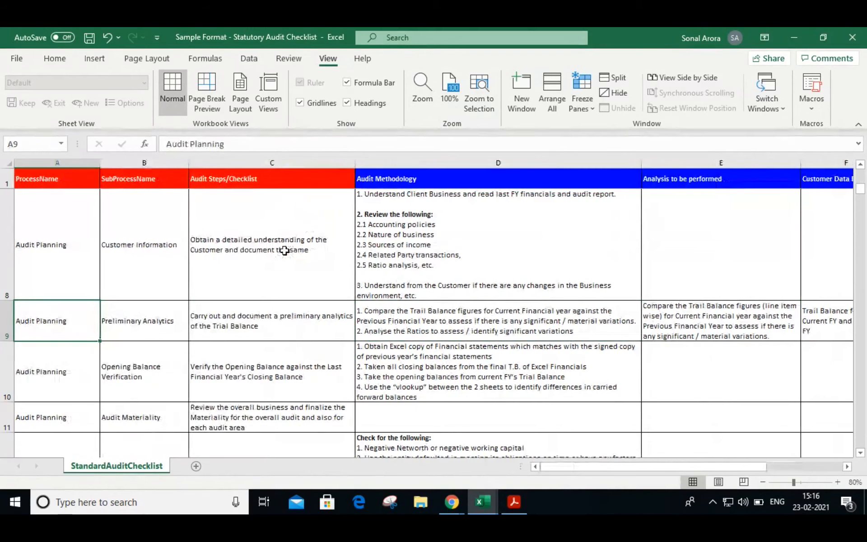
key("Right")
key("Right")
key("shift+Right")
key("shift+Right")
key("shift+Right")
key("shift+Left")
- Recheck the Preliminary Analytics row's process, methodology and analysis cells, ending on the Opening Balance Verification sub-process in B10
key("Left")
key("Left")
key("Right")
key("Right")
key("Right")
key("Right")
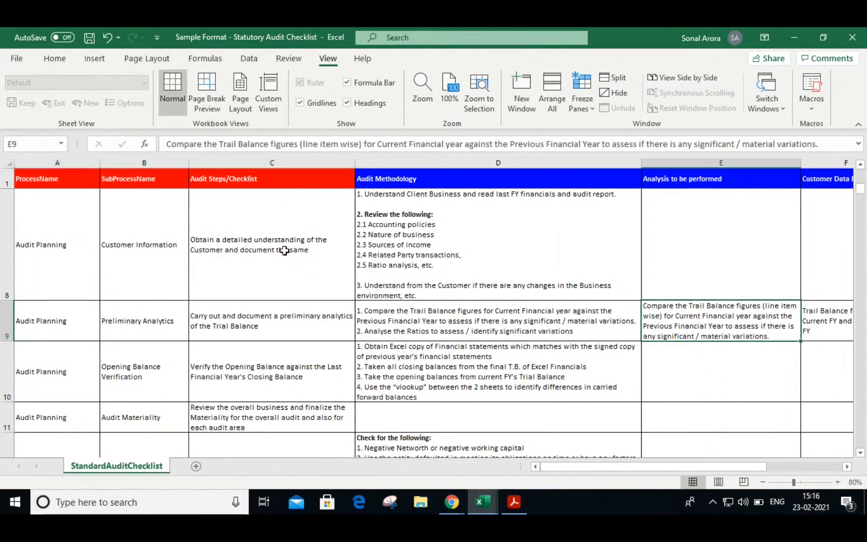
key("Left")
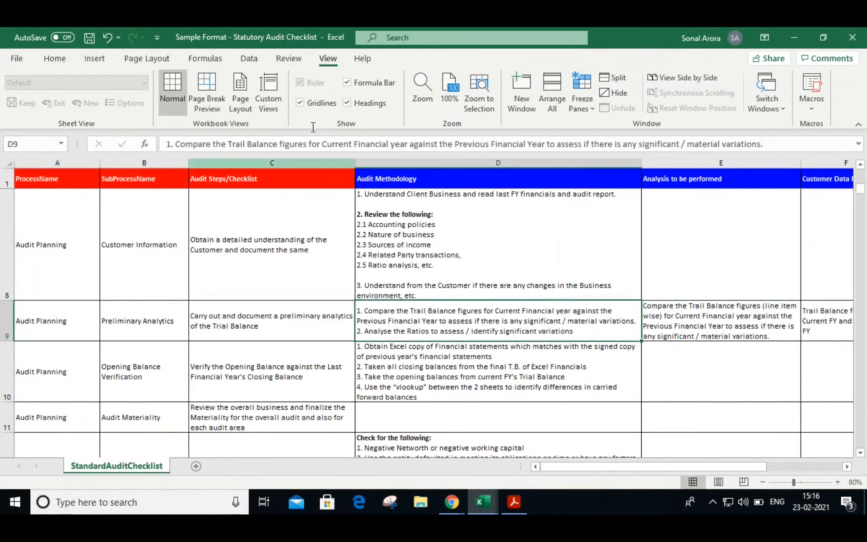
left_click(141, 354)
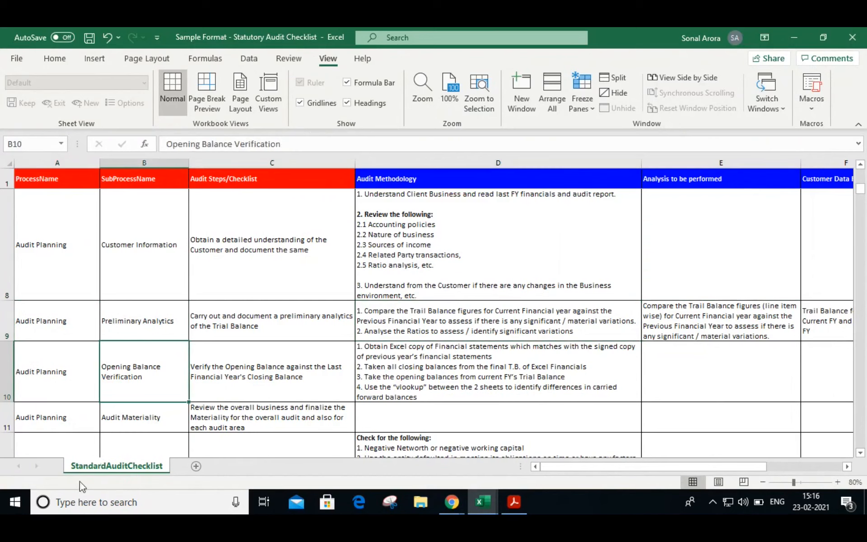
- Read the note about keeping the StandardAuditChecklist tab name in Chrome's sample formats list, and return to the Excel checklist
key("alt+Tab")
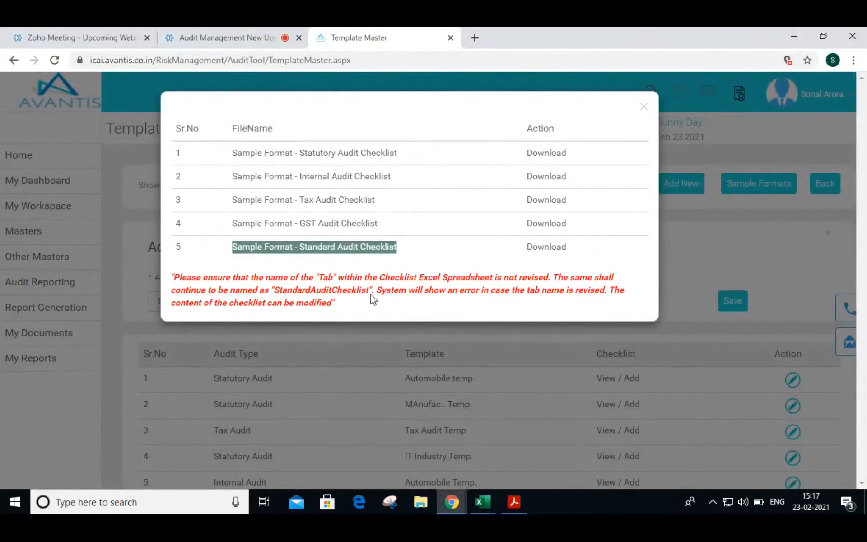
key("alt+Tab")
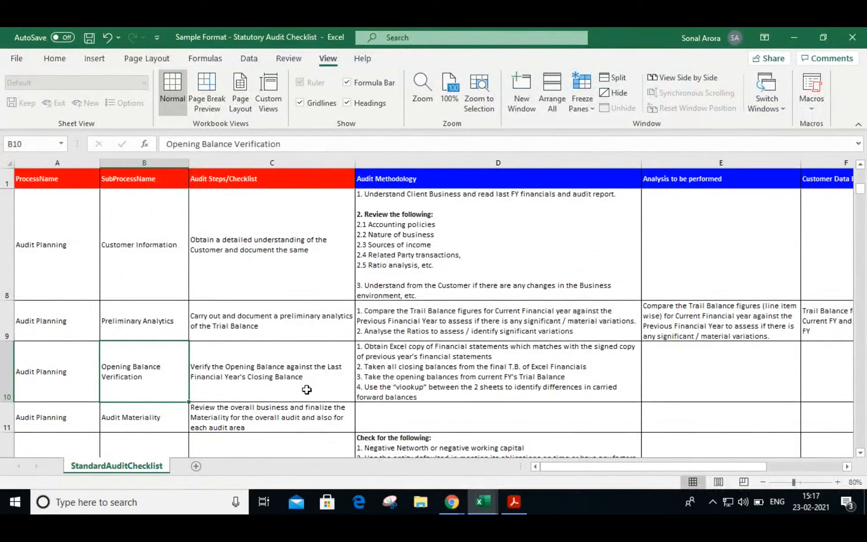
left_click(210, 336)
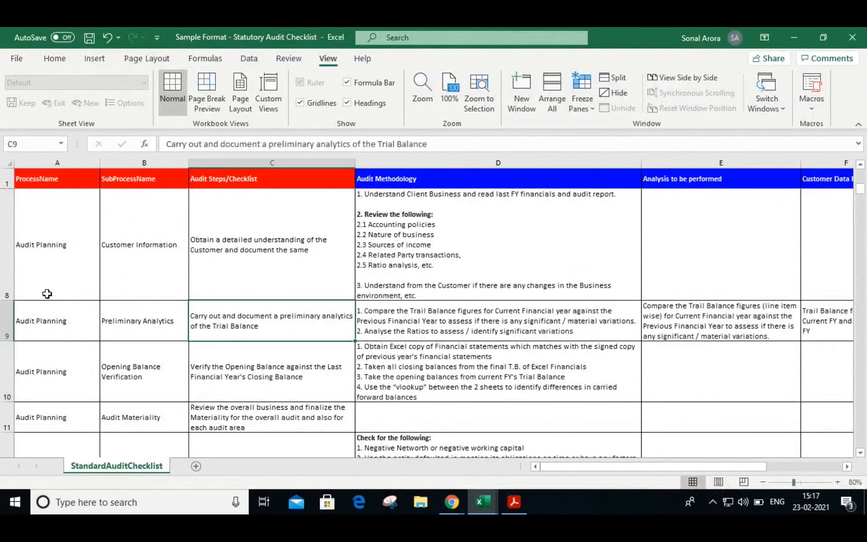
- Look through the checklist's processes from Audit Planning to Balance Sheet Review and P&L Review, and return to the first rows
scroll(47, 294, "down", 15)
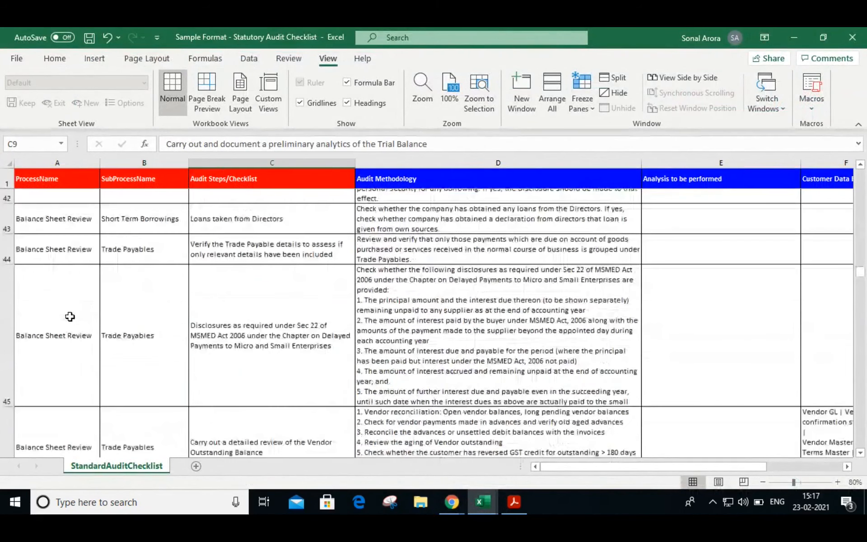
scroll(69, 317, "down", 17)
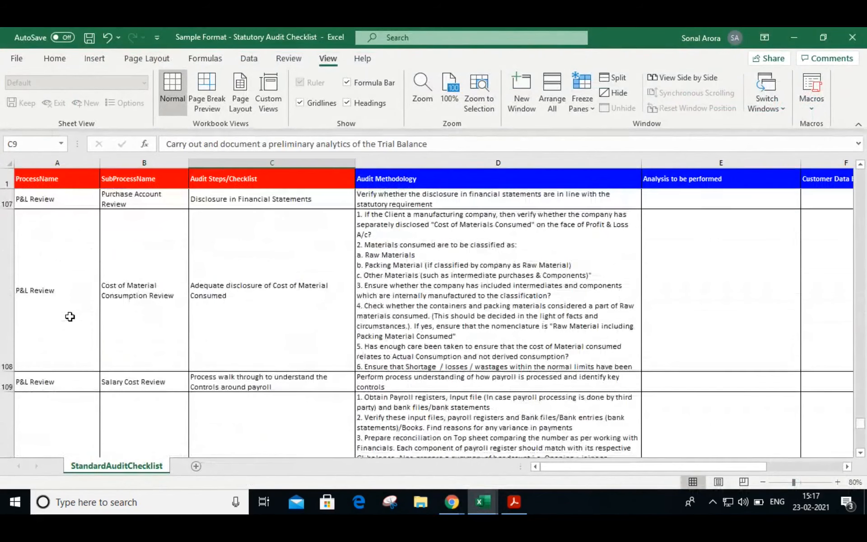
scroll(70, 316, "up", 2)
scroll(70, 316, "up", 20)
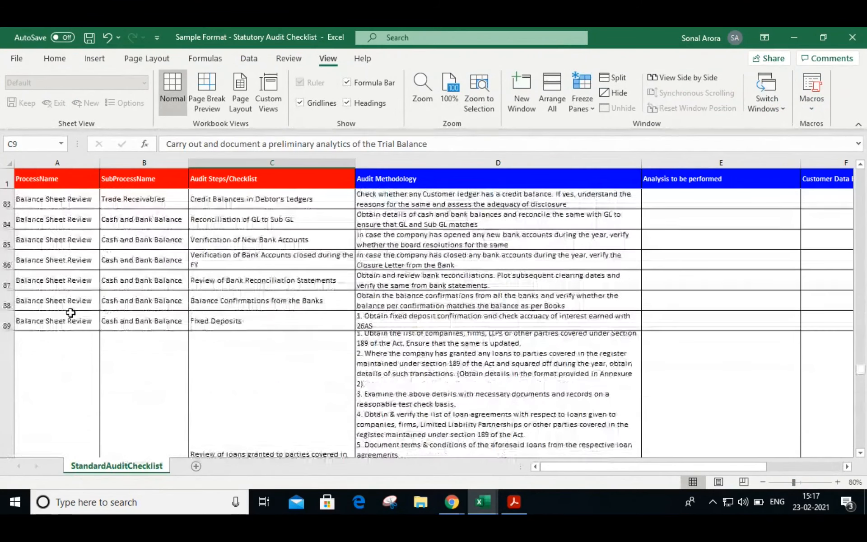
scroll(78, 261, "up", 6)
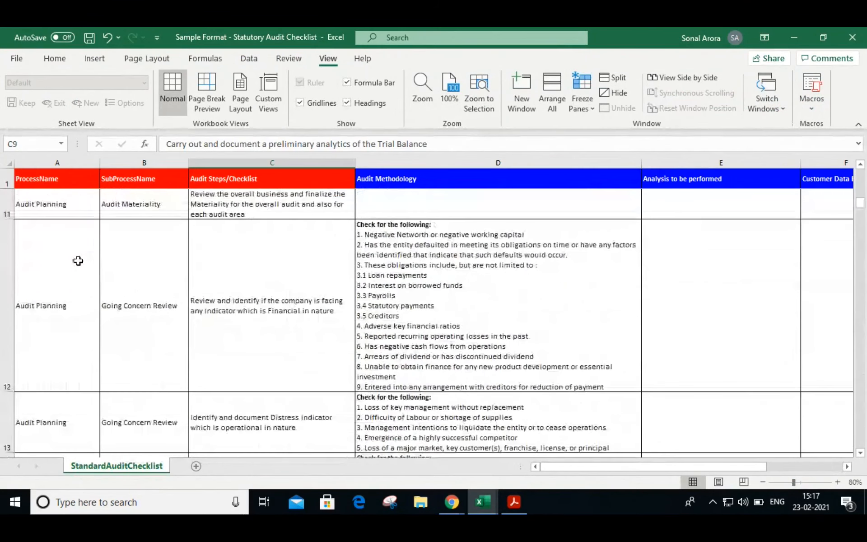
left_click_drag(862, 199, 861, 177)
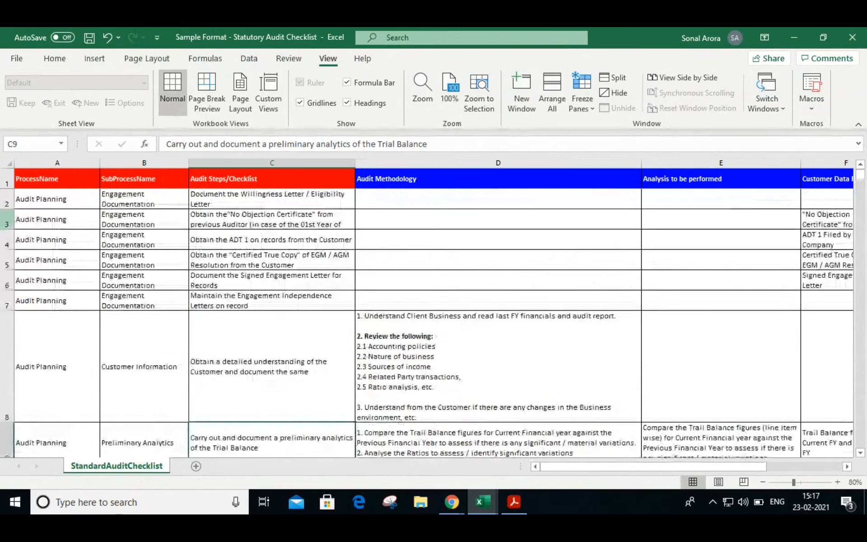
- Change the process name in A2 to "A.Plan" and save the checklist workbook
double_click(92, 198)
left_click_drag(92, 198, 15, 199)
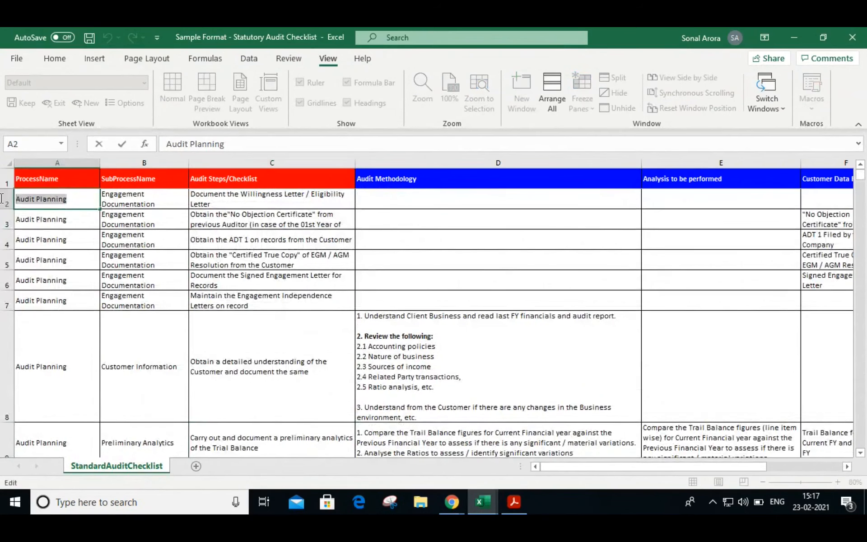
type("a.P")
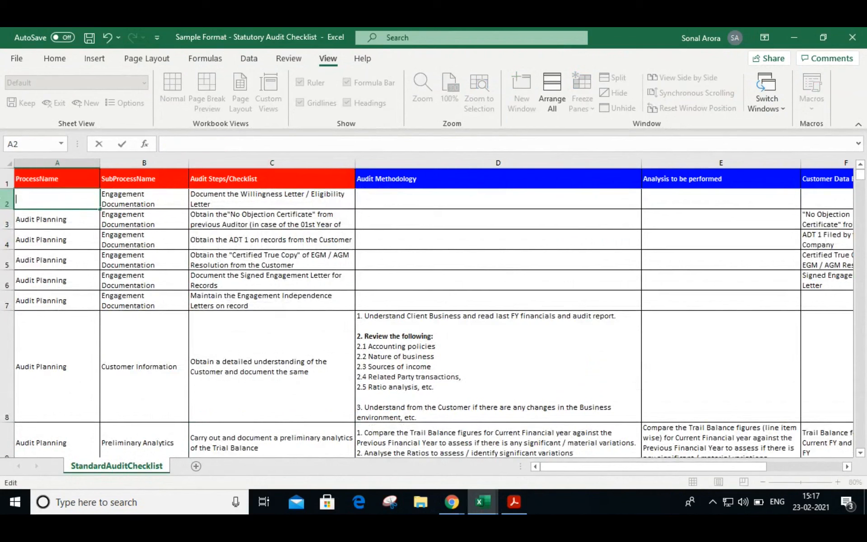
type("A.")
key("Return")
key("Up")
key("ctrl+s")
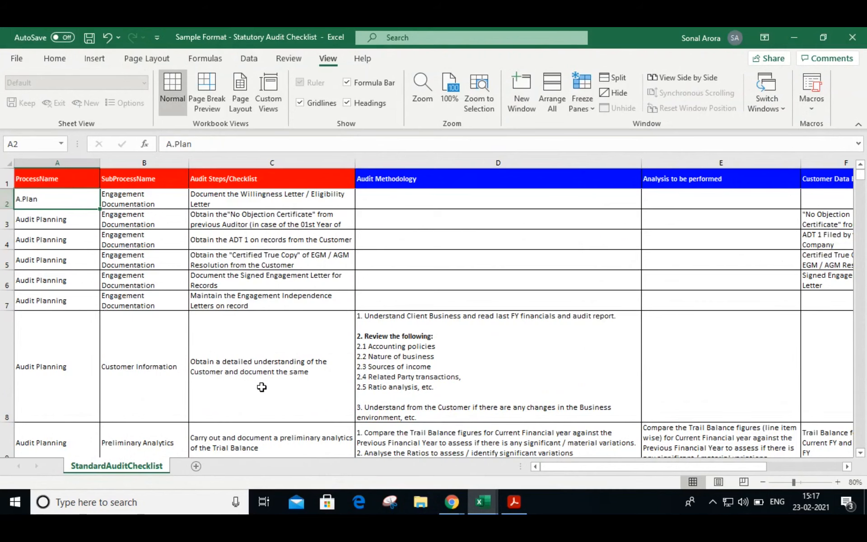
- Switch to Template Master in Chrome, close the sample formats list and name the new Statutory Audit template "Telecom Template"
key("alt+Tab")
left_click(644, 107)
left_click(393, 299)
type("Telecom")
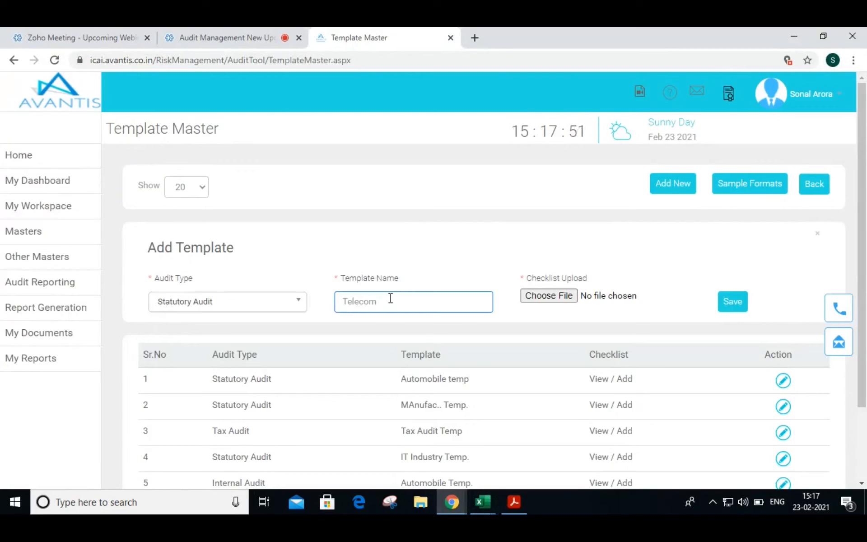
type(" Template")
- Attach Sample Format - Statutory Audit Checklist.xlsx as the template's checklist and save the template
left_click(526, 296)
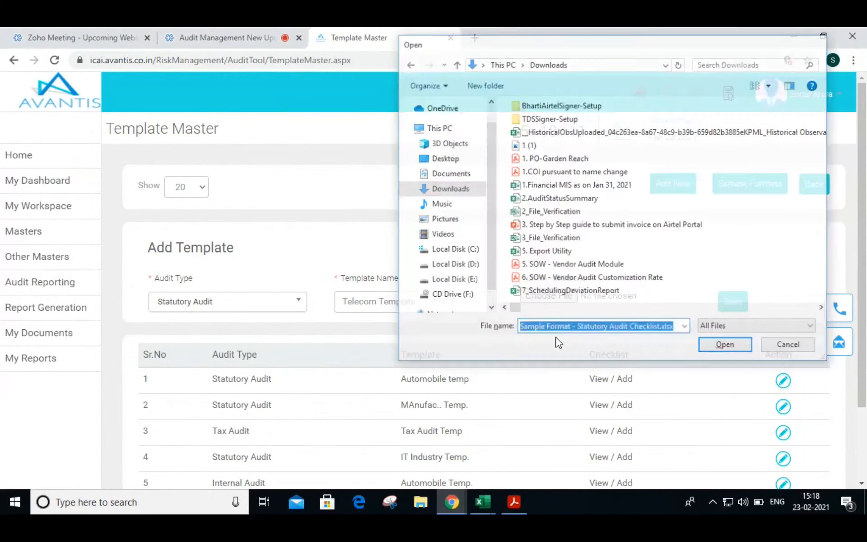
key("Return")
left_click(736, 305)
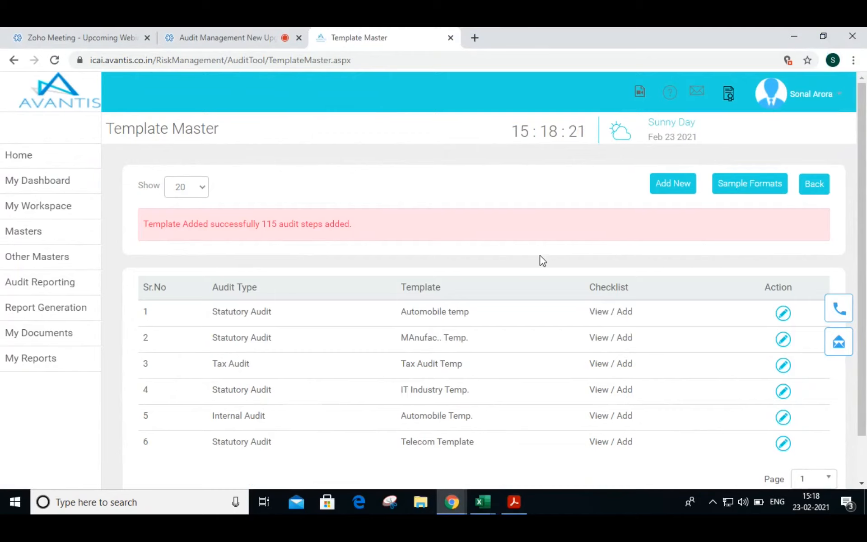
- View the uploaded checklist files of Telecom Template and Automobile temp
scroll(542, 261, "down", 1)
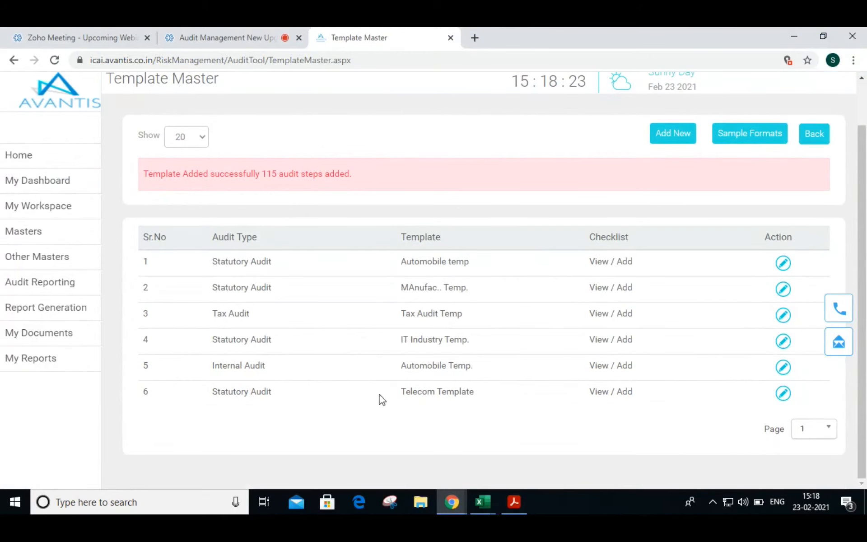
left_click(599, 393)
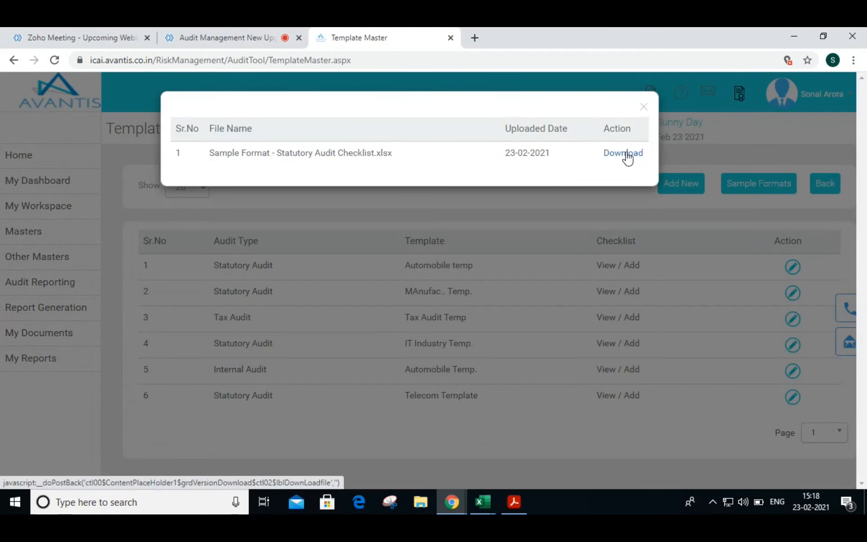
left_click(644, 107)
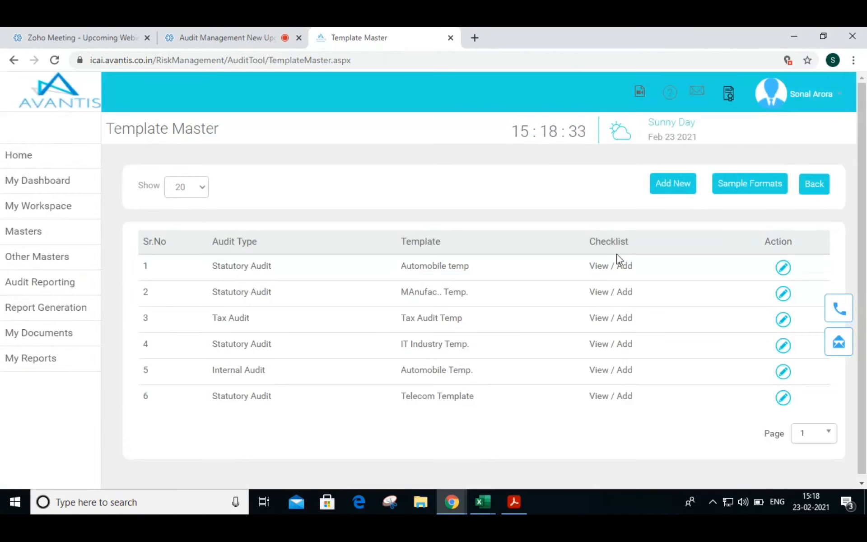
left_click(599, 270)
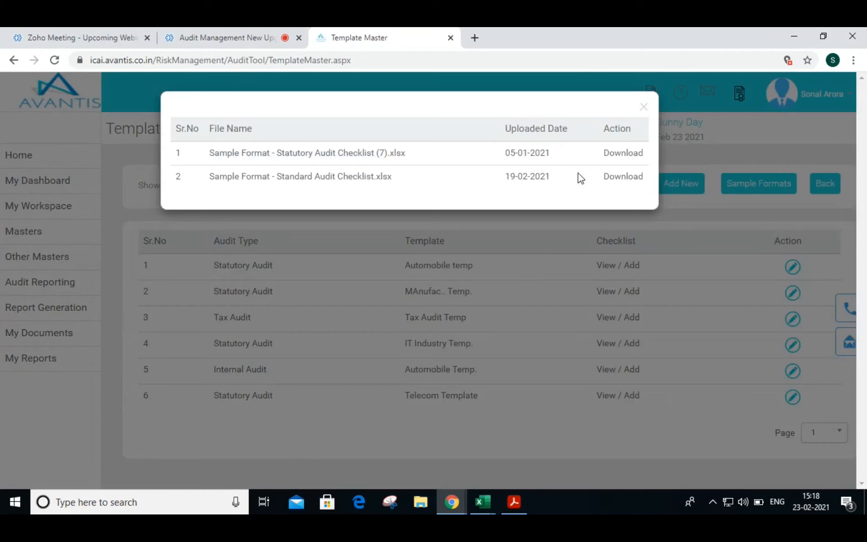
left_click(644, 107)
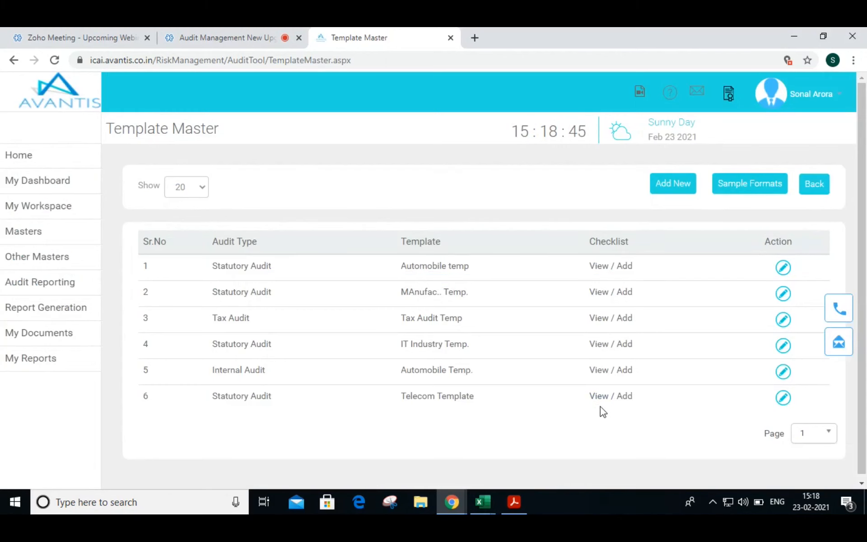
- Switch to the Excel checklist, duplicate the Cost Records row 116 into row 117 and clear the Audit Methodology in D117
key("alt+Tab")
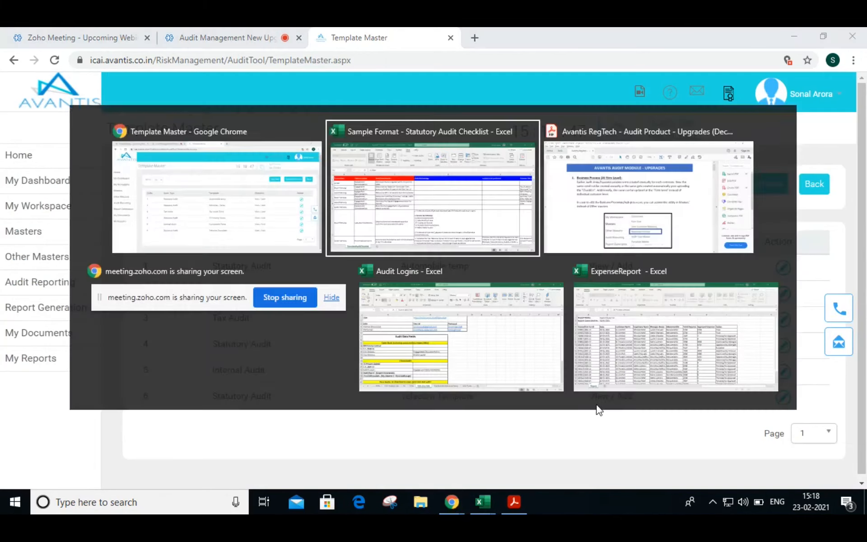
scroll(389, 348, "down", 5)
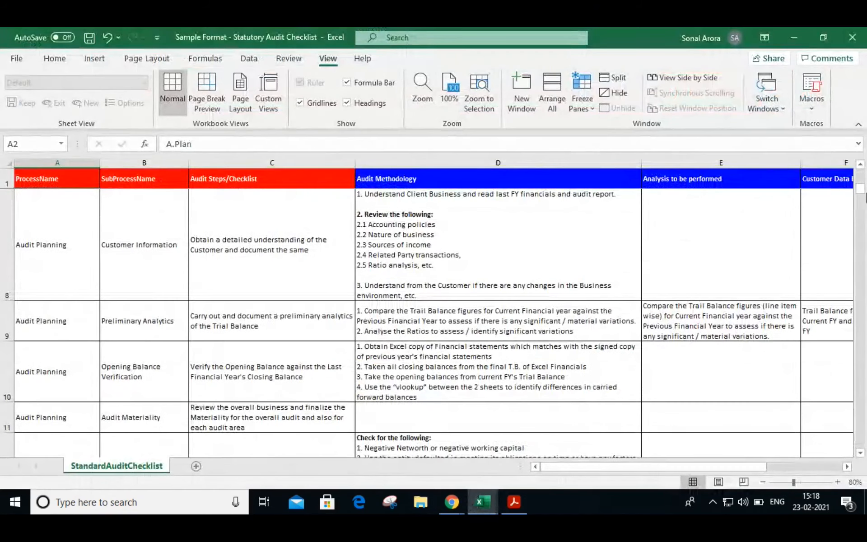
left_click_drag(861, 188, 861, 266)
scroll(226, 409, "down", 20)
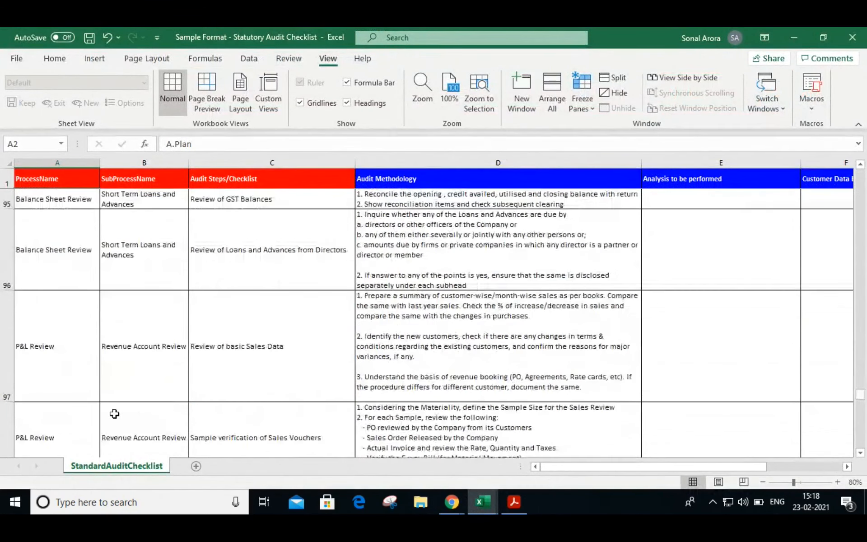
scroll(34, 375, "up", 9)
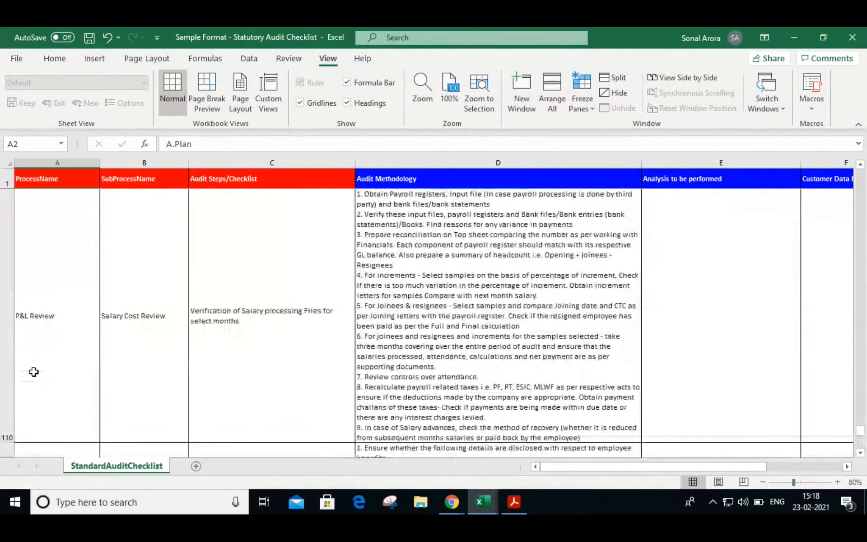
left_click(28, 355)
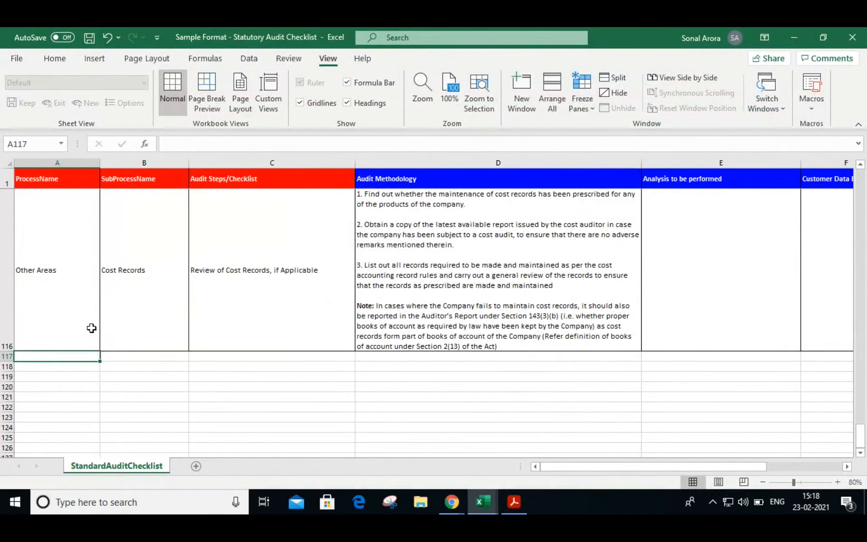
left_click(7, 356)
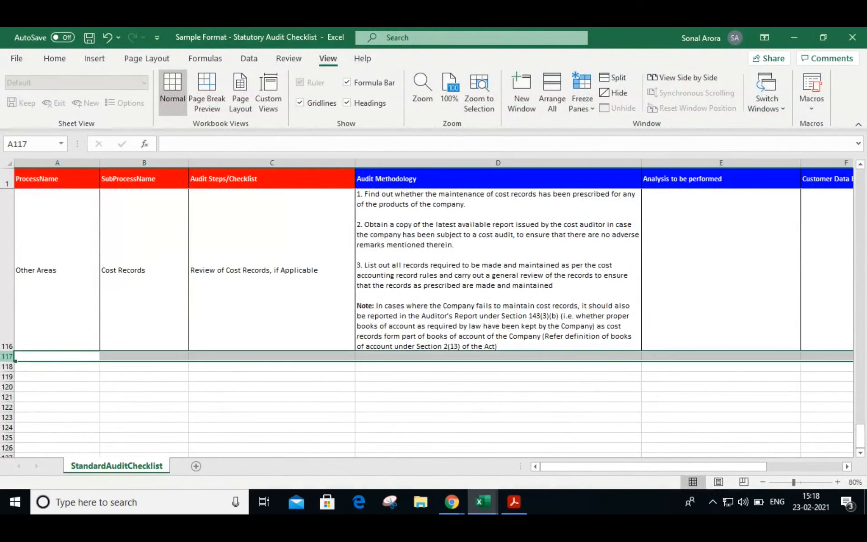
key("ctrl+d")
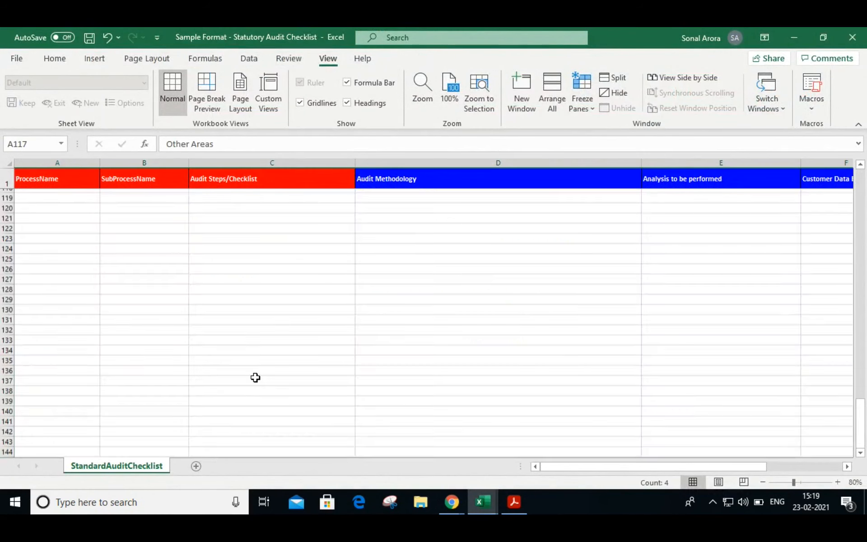
left_click(396, 392)
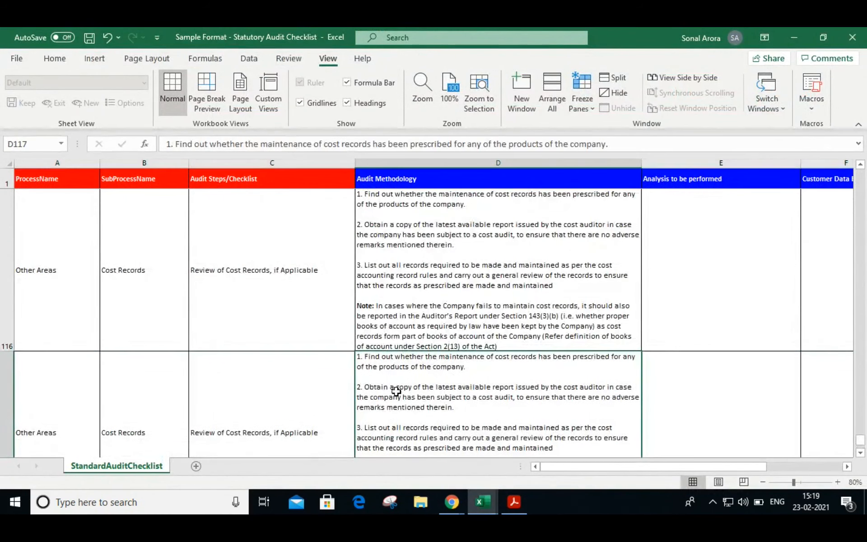
key("Delete")
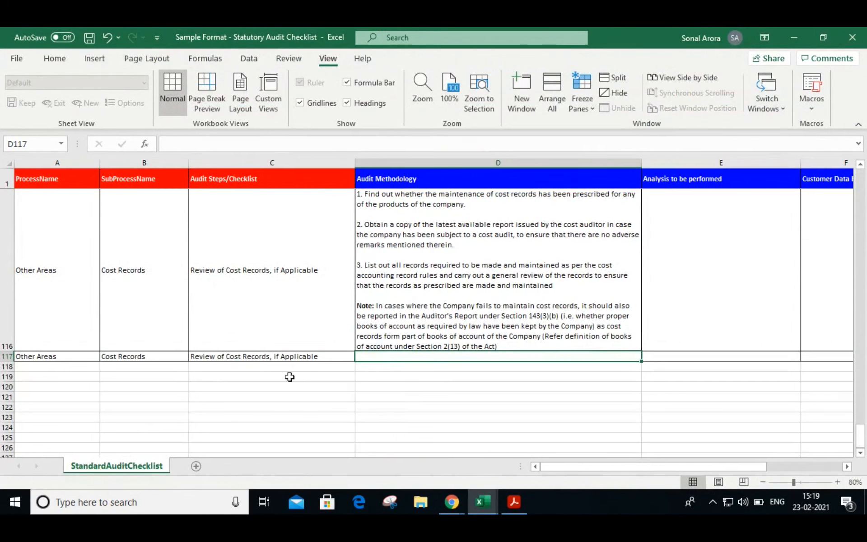
- Replace the audit step in cell C117 with "New Records to be checked" and save the workbook
left_click(291, 358)
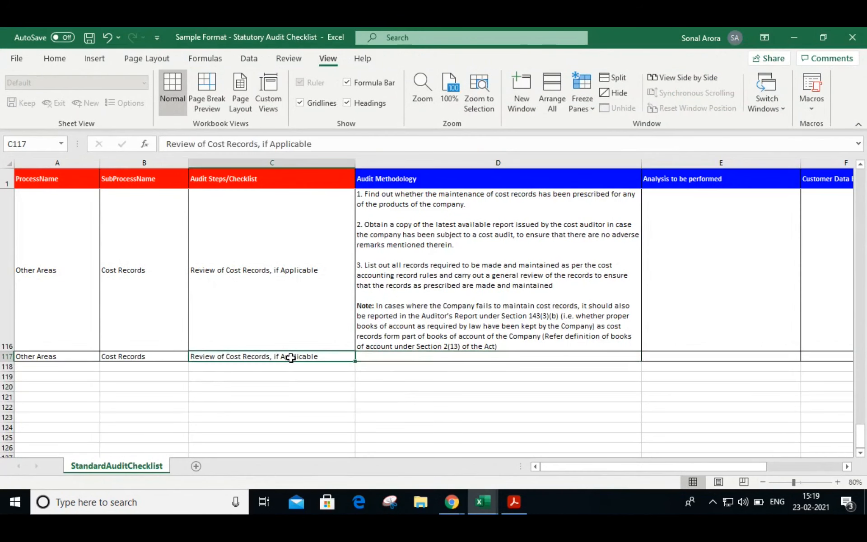
double_click(291, 358)
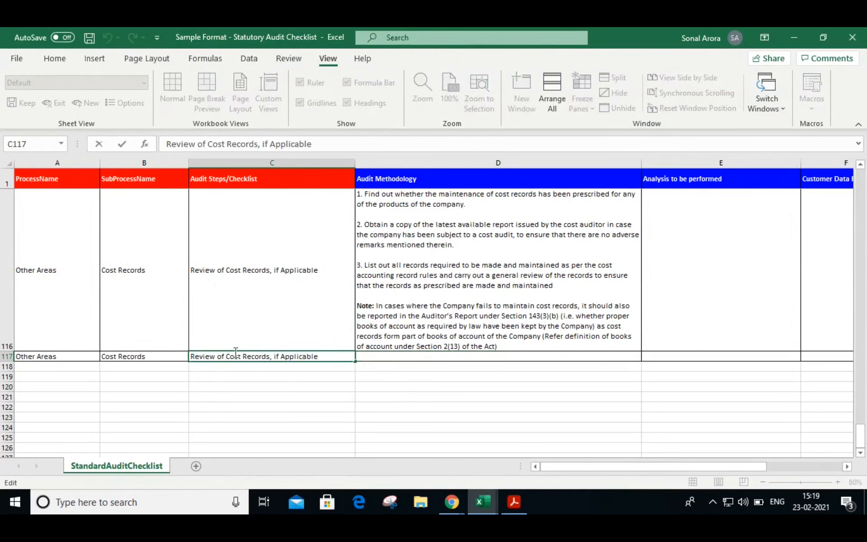
key("ctrl+a")
type("Ne")
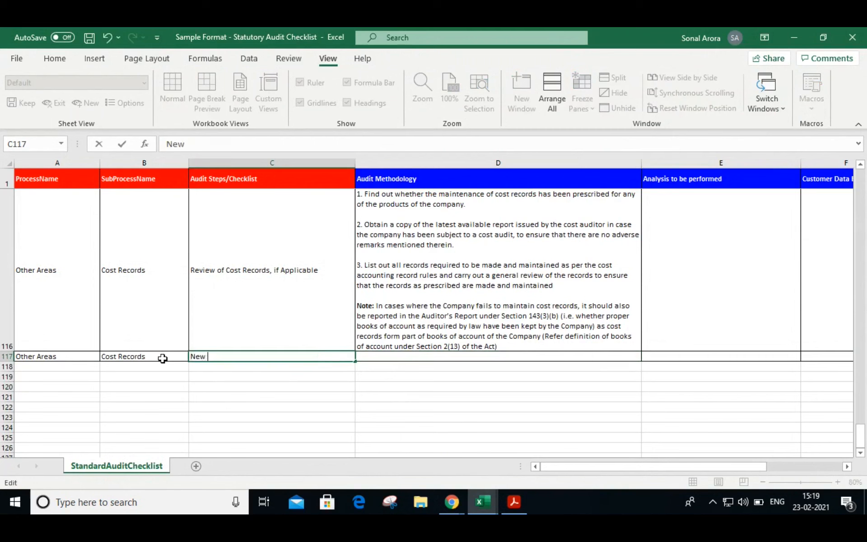
type("w Records to be checked")
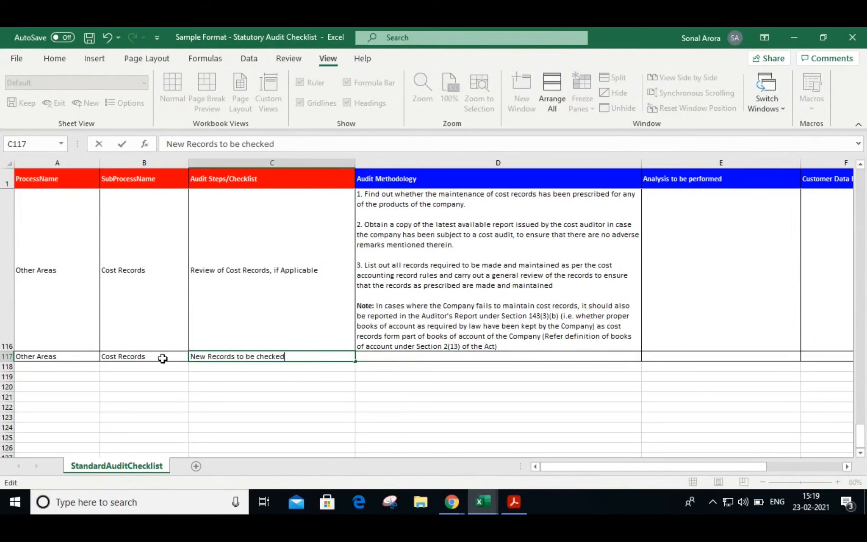
key("Return")
key("ctrl+s")
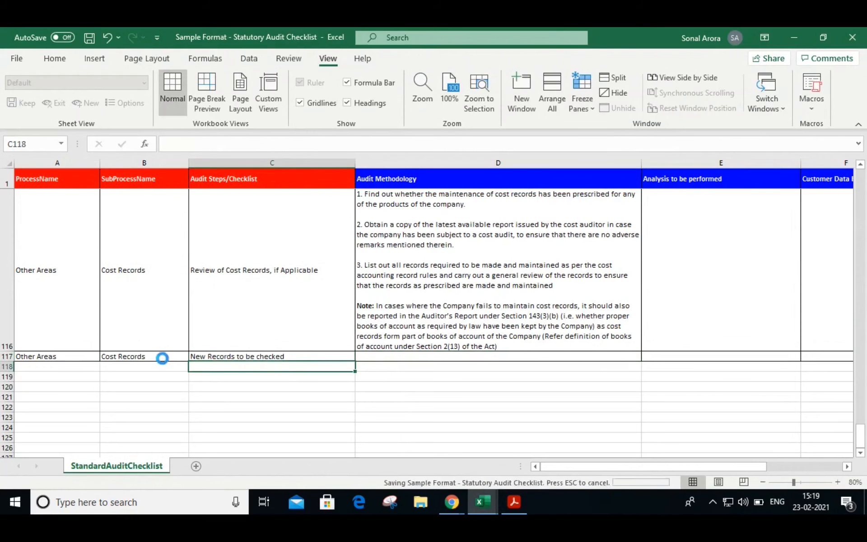
- Switch to Template Master in Chrome and add the updated Sample Format - Statutory Audit Checklist.xlsx to Telecom Template, saving the upload
key("alt+Tab")
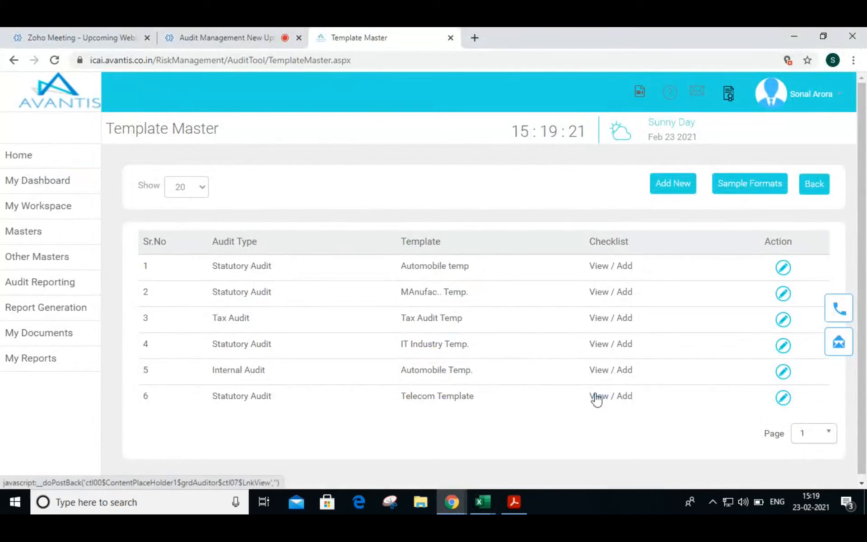
left_click(624, 397)
left_click(544, 295)
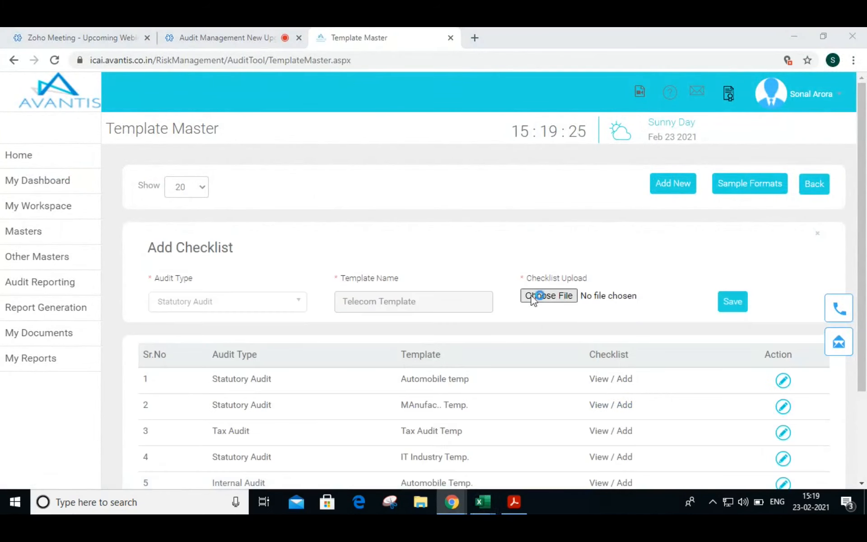
type("samp")
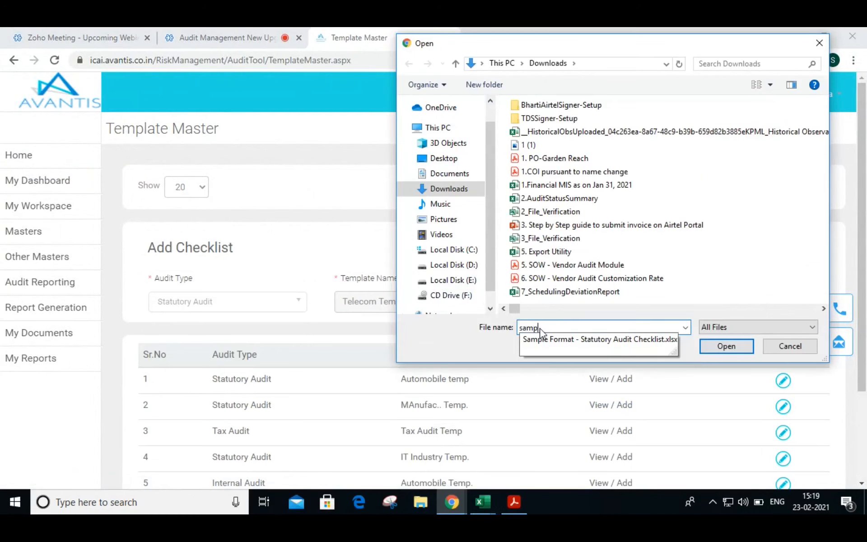
key("Down")
key("Return")
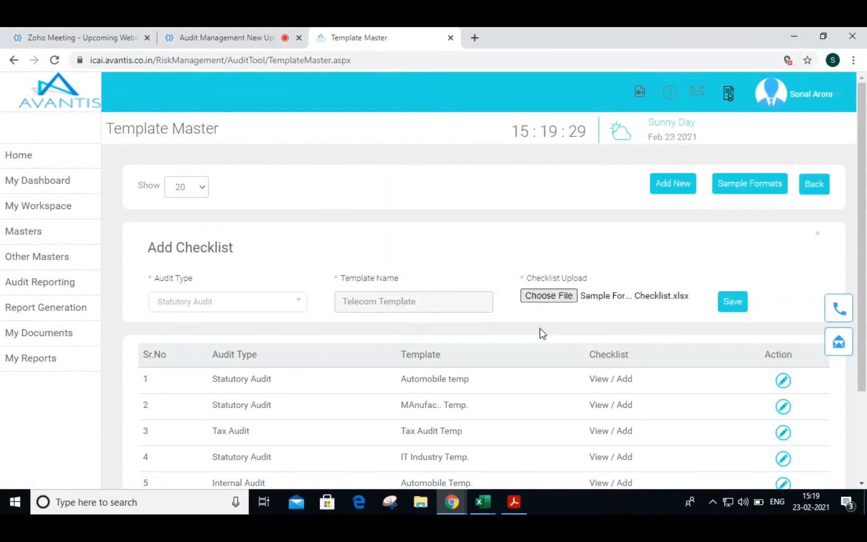
left_click(728, 301)
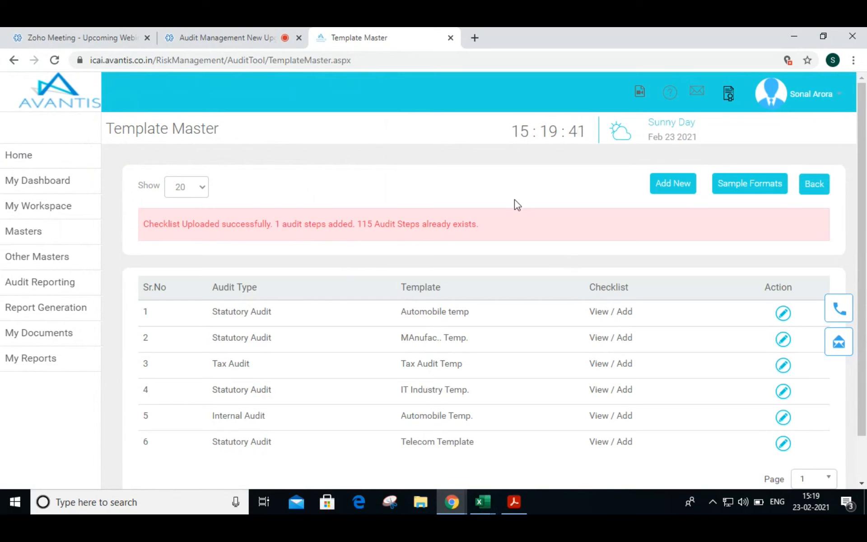
- View the list of checklist files uploaded for Telecom Template, close it and point out the template's row
scroll(553, 297, "down", 1)
scroll(551, 297, "down", 1)
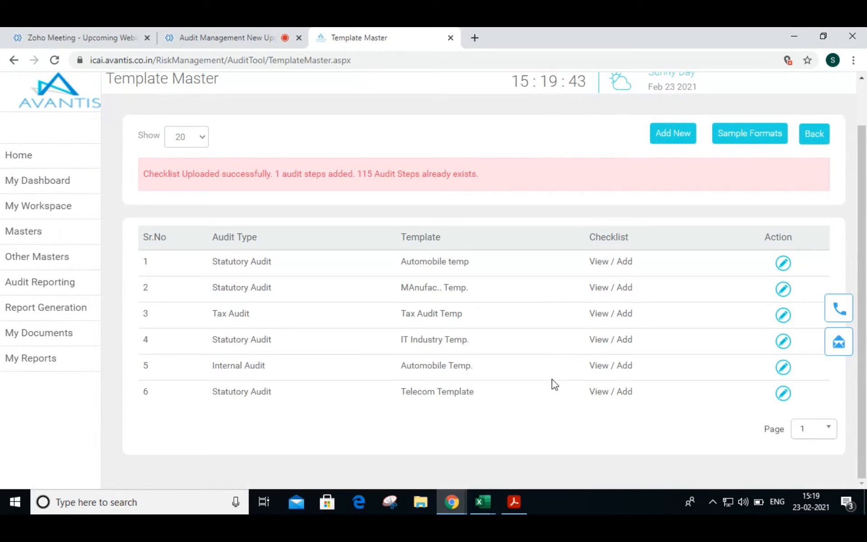
left_click(605, 401)
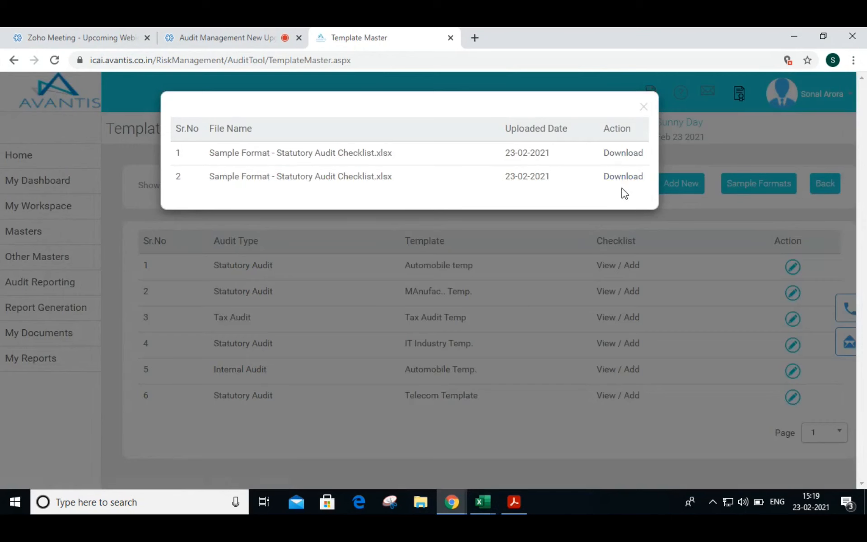
left_click(645, 104)
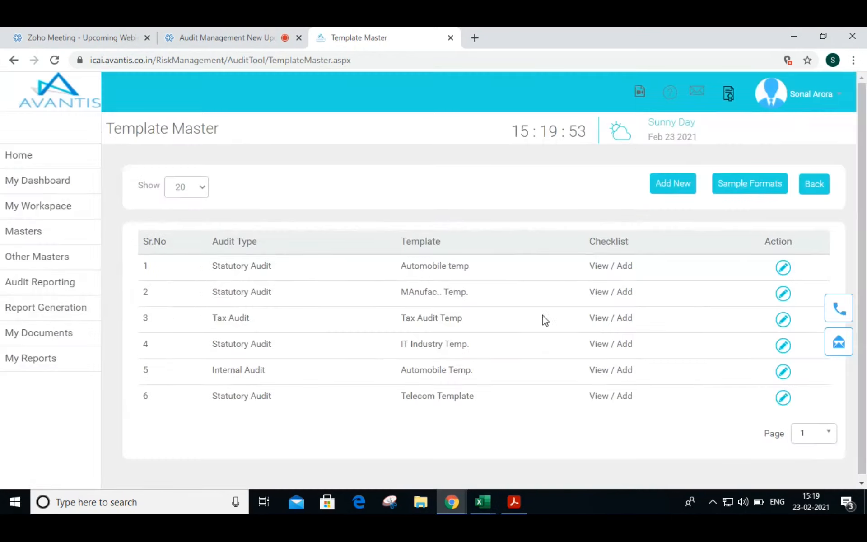
left_click_drag(402, 398, 497, 401)
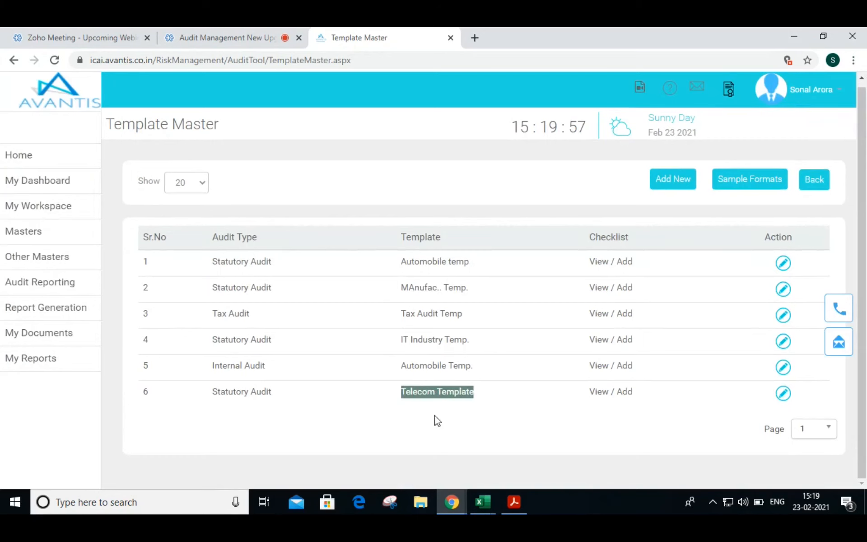
left_click(423, 395)
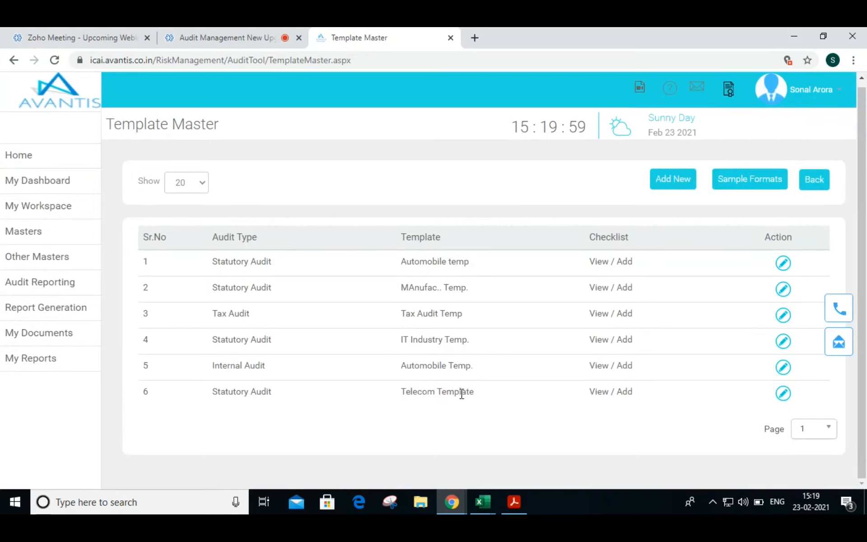
- Open Telecom Template for editing and examine its editable template name and its audit type
left_click(789, 399)
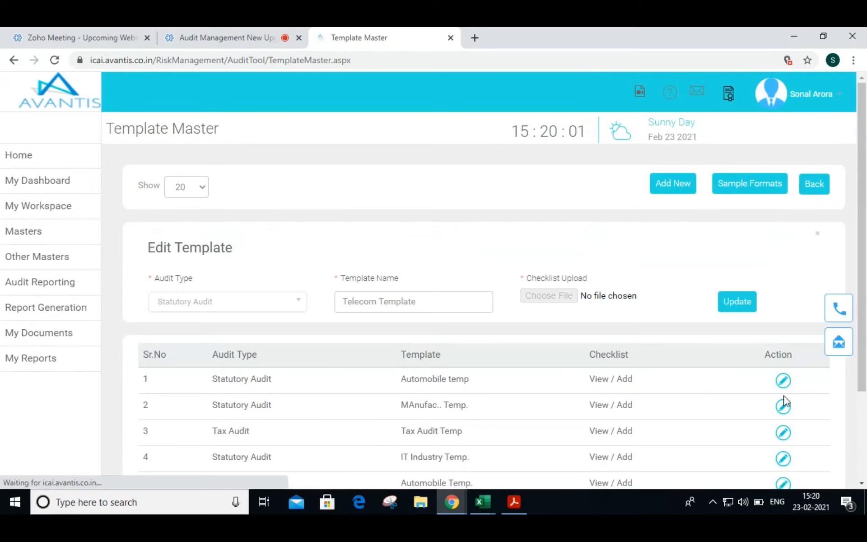
left_click_drag(417, 301, 368, 304)
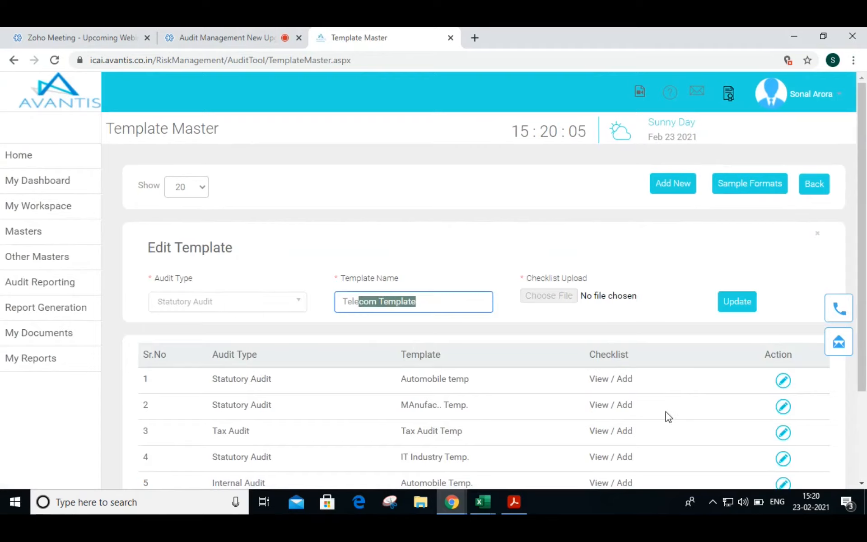
scroll(661, 415, "down", 1)
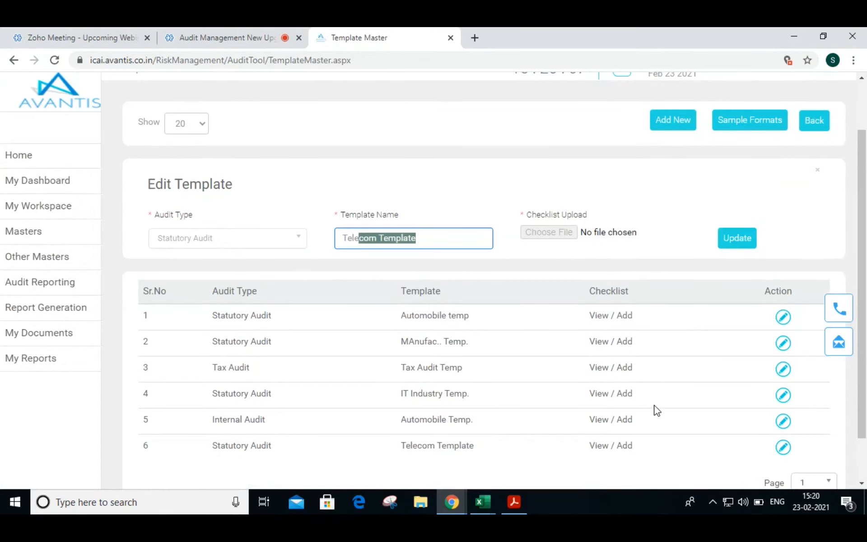
scroll(657, 411, "up", 1)
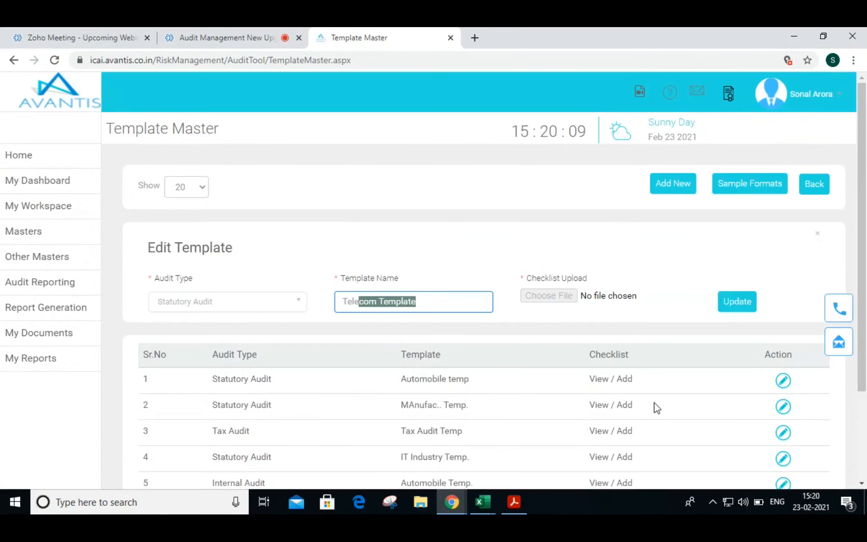
scroll(654, 406, "down", 1)
left_click(266, 449)
left_click_drag(272, 447, 218, 447)
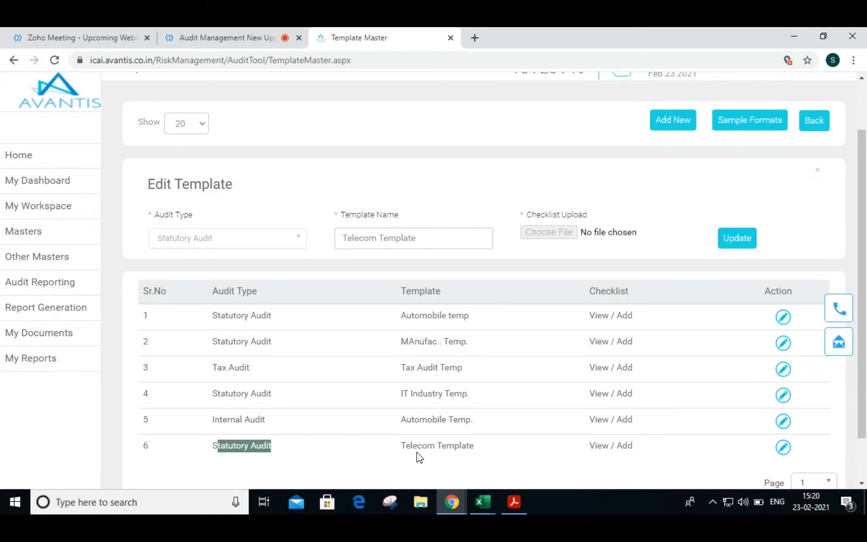
- Return to the Audit Type Listing, open Telecom Template and look through its audit steps
left_click(815, 122)
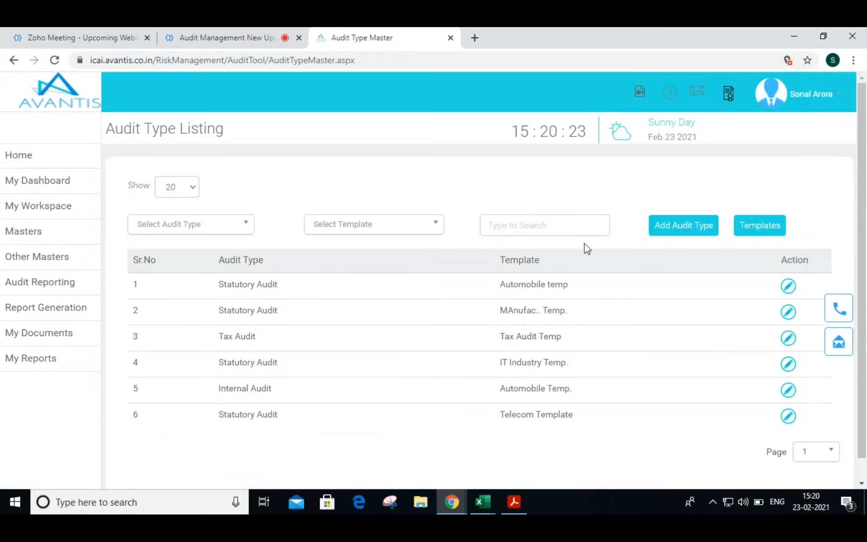
left_click(789, 416)
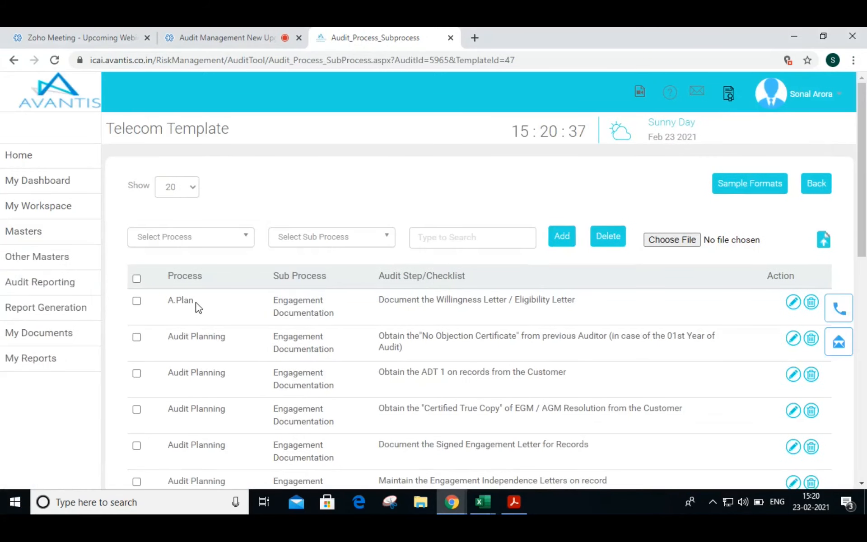
double_click(197, 304)
scroll(447, 338, "down", 10)
scroll(451, 352, "down", 3)
scroll(429, 344, "up", 15)
- Filter Telecom Template's audit steps by the process Other Areas and highlight the step "New Records to be checked"
left_click(175, 243)
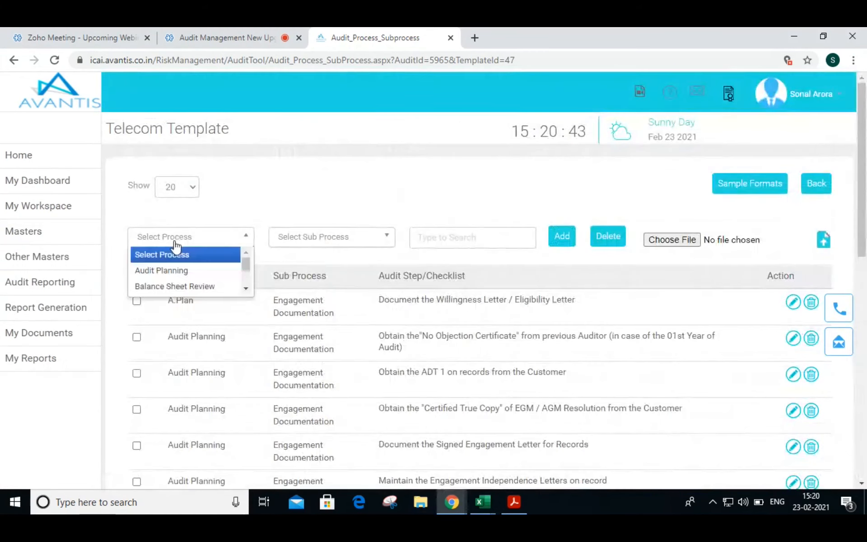
scroll(183, 289, "down", 3)
left_click(167, 271)
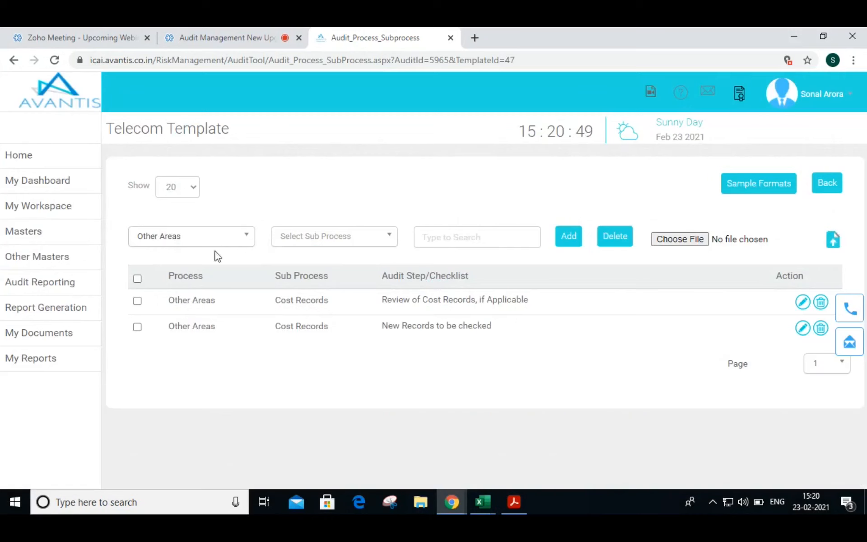
left_click_drag(492, 326, 383, 332)
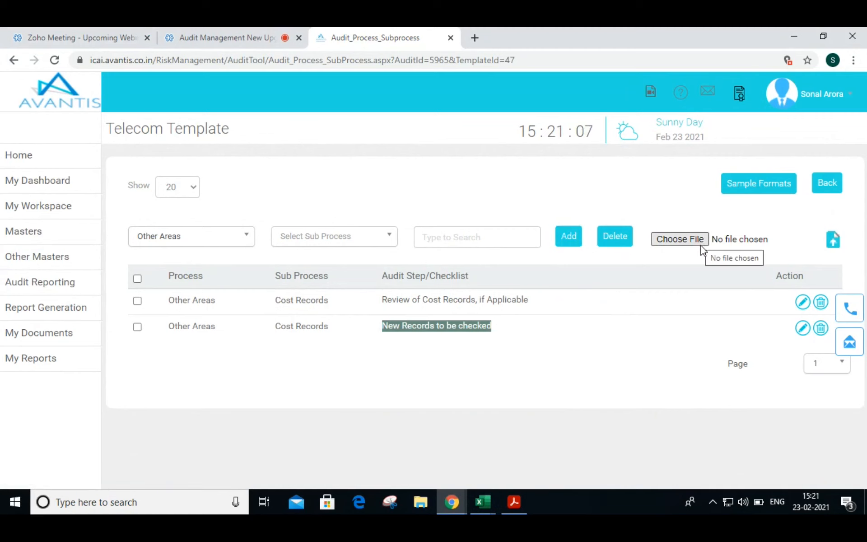
- View the sample formats and the edit form of the "New Records to be checked" audit step, closing both
left_click(784, 190)
left_click(644, 109)
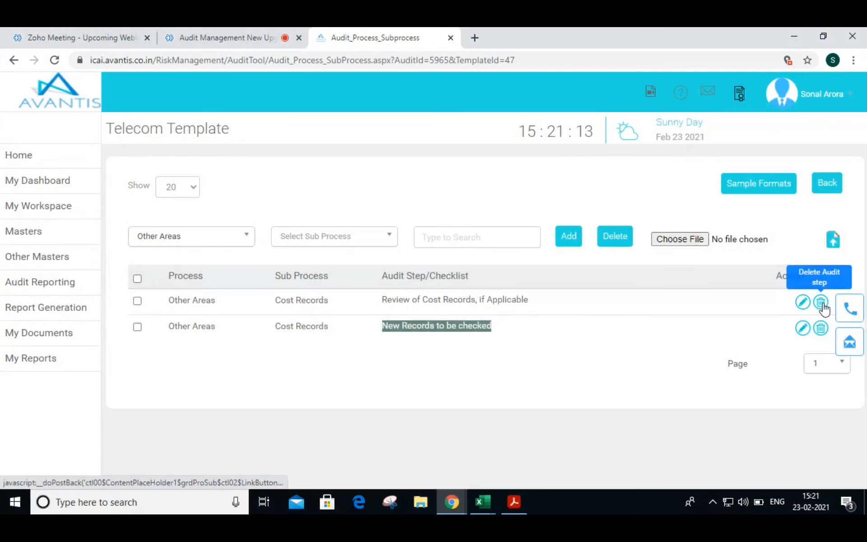
left_click(802, 328)
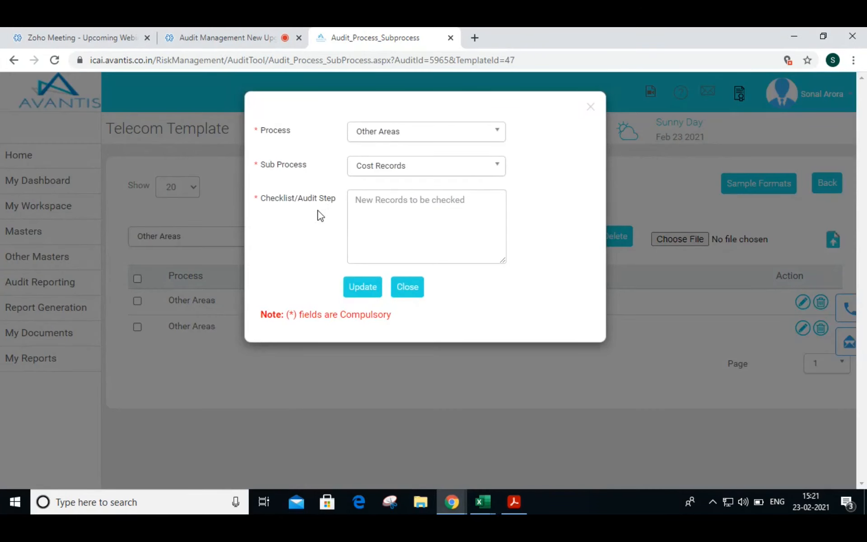
left_click(590, 107)
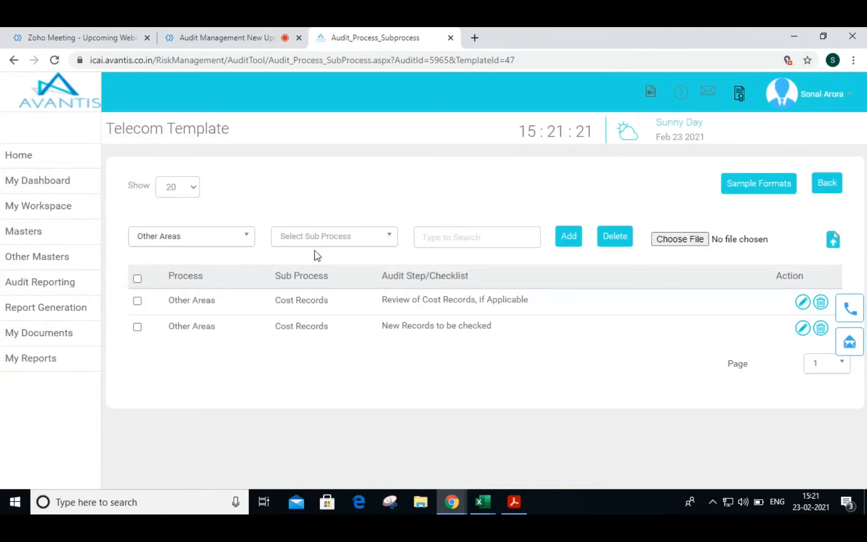
- Leave Telecom Template and open the form for adding a new entity in Entity Master
left_click(828, 184)
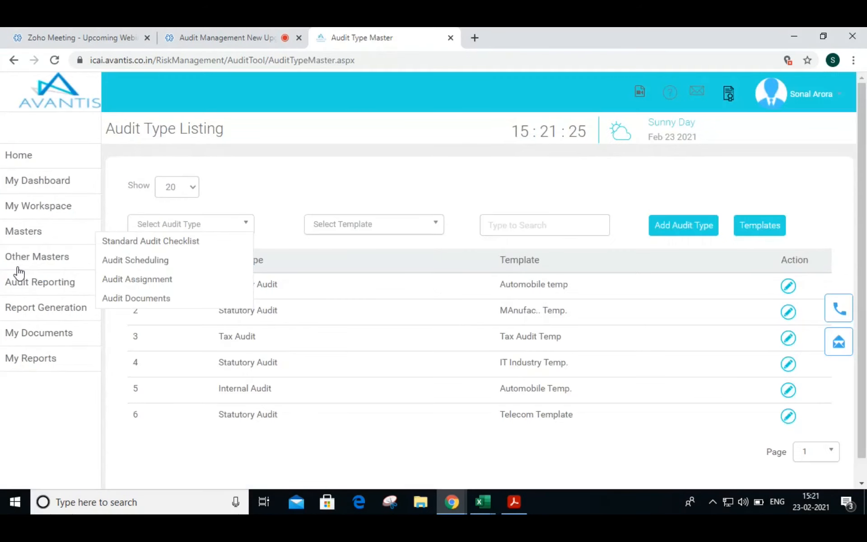
mouse_move(43, 241)
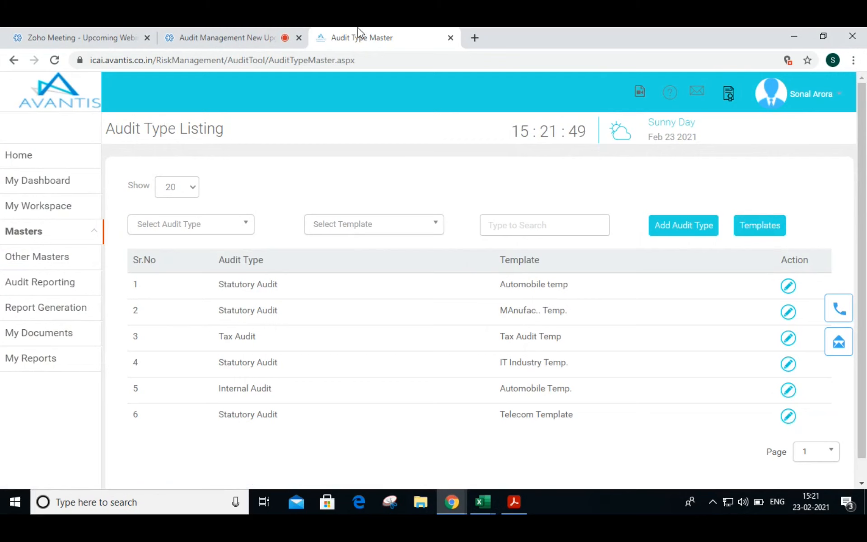
left_click(65, 236)
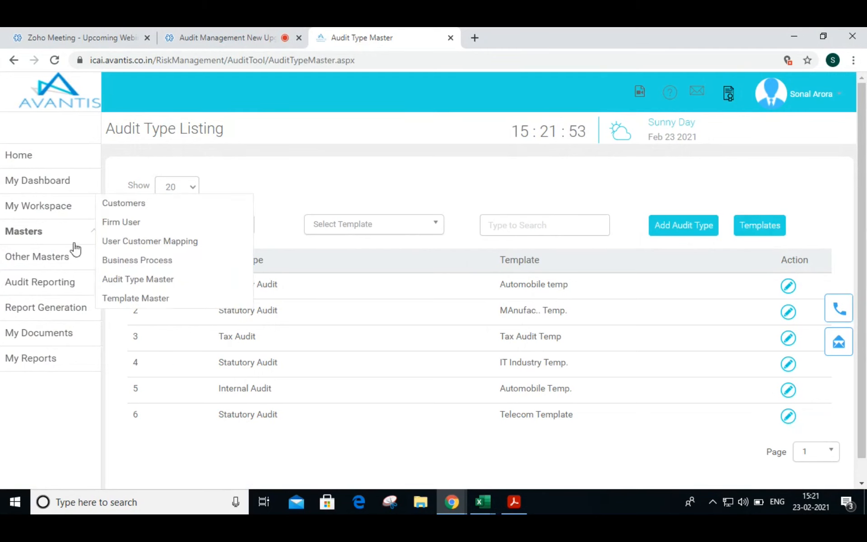
left_click(58, 258)
left_click(118, 233)
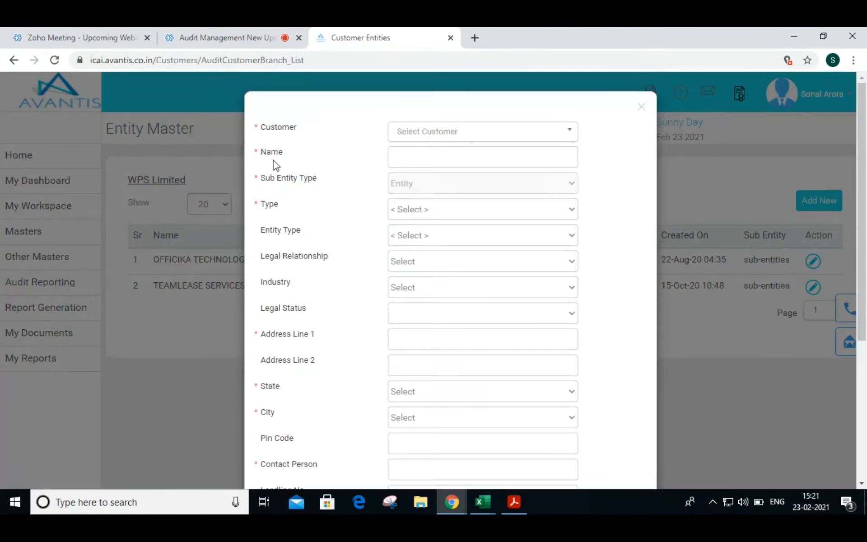
- Choose DM Private Limited as the new entity's customer and name the entity Bangalore Head Office
left_click(436, 135)
type("dm")
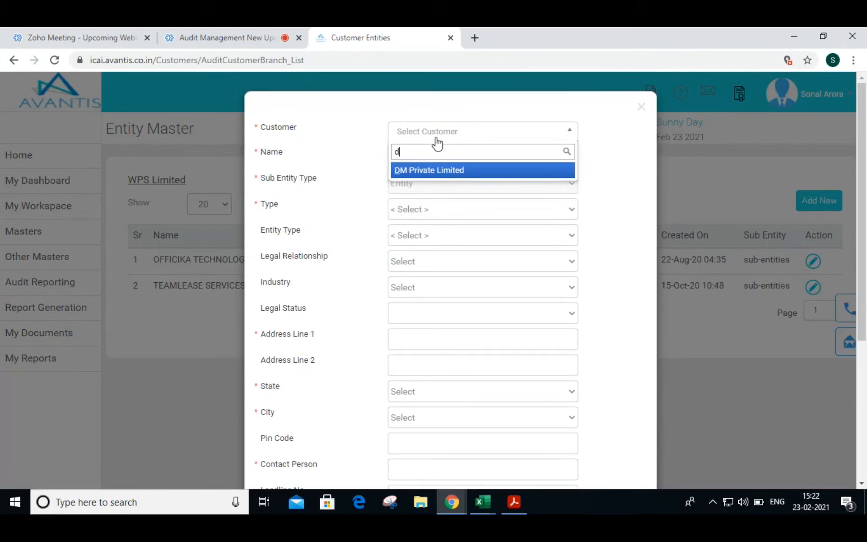
left_click(451, 170)
left_click(446, 157)
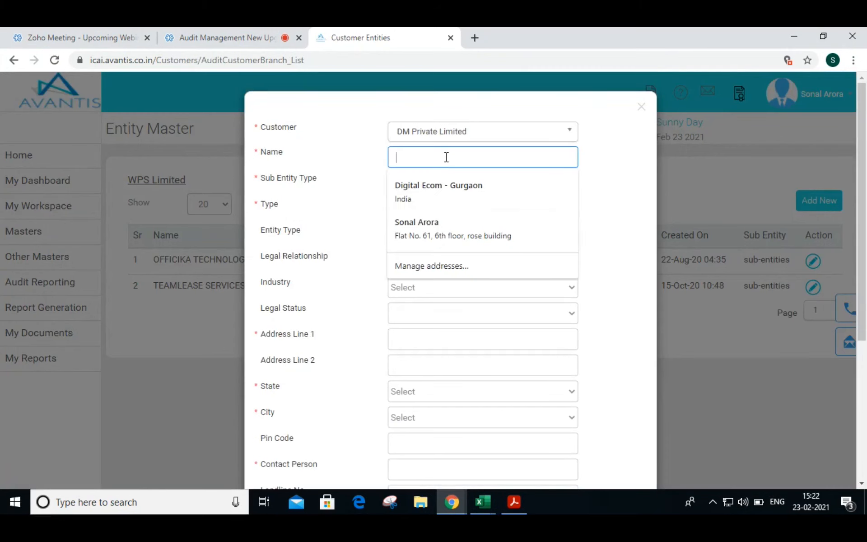
type("Bang")
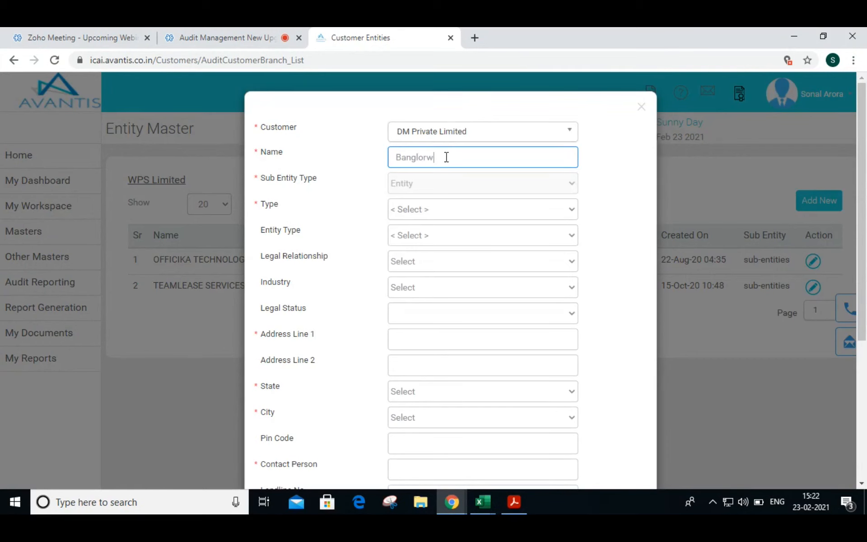
type("lorw")
key("BackSpace")
type("e G")
right_click(418, 162)
left_click(449, 169)
- Set the new entity's Type to Private and its Entity Type to Private Limited Company
left_click(415, 211)
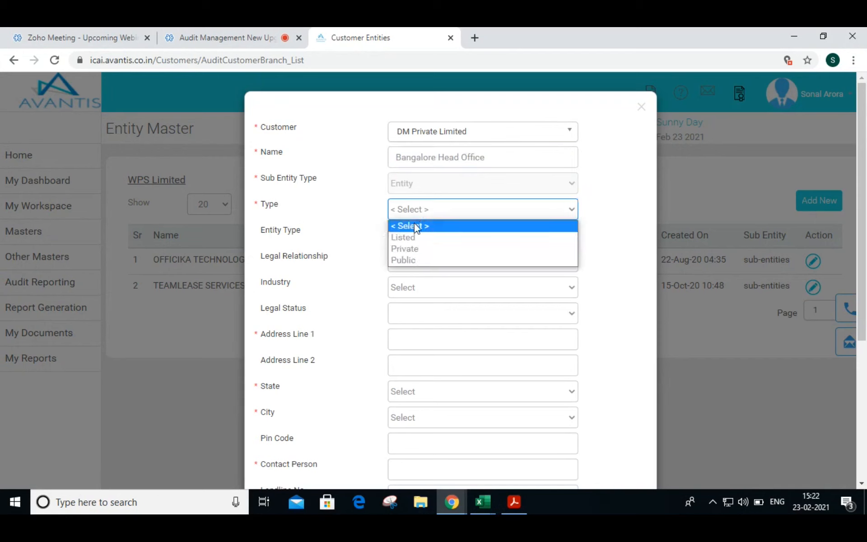
left_click(414, 249)
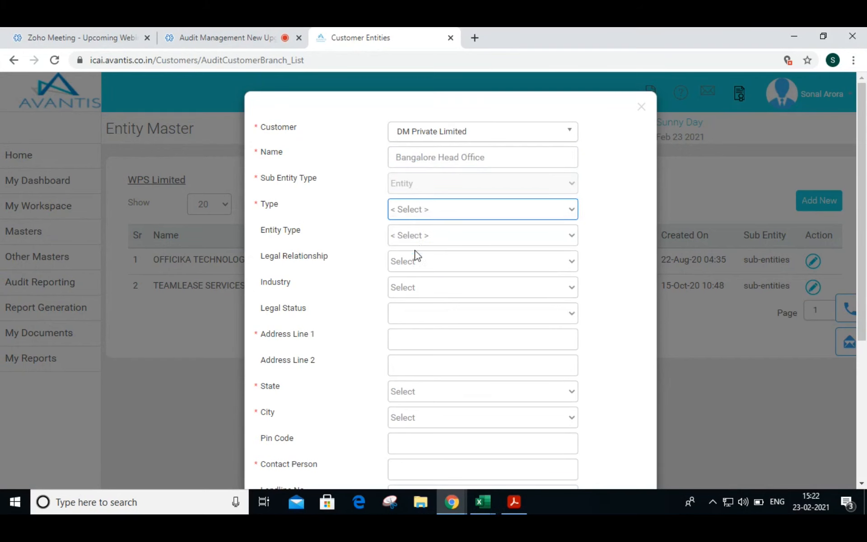
left_click(416, 236)
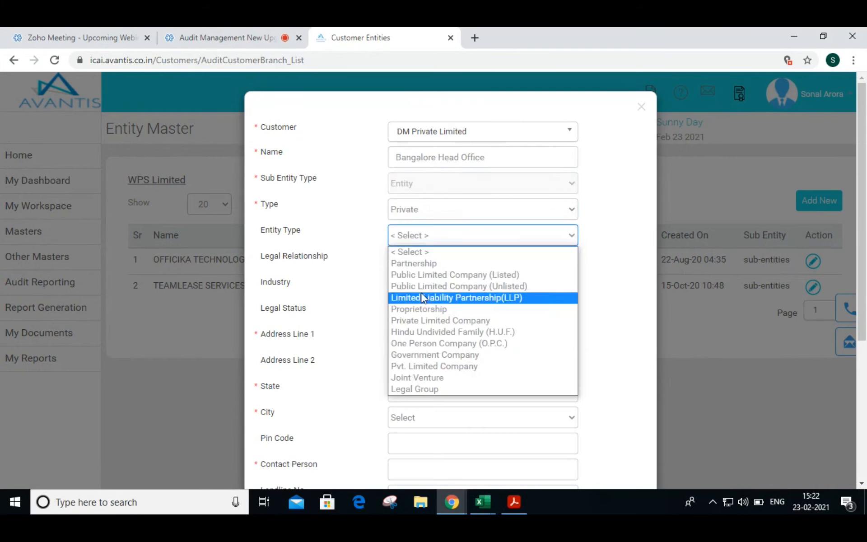
left_click(423, 321)
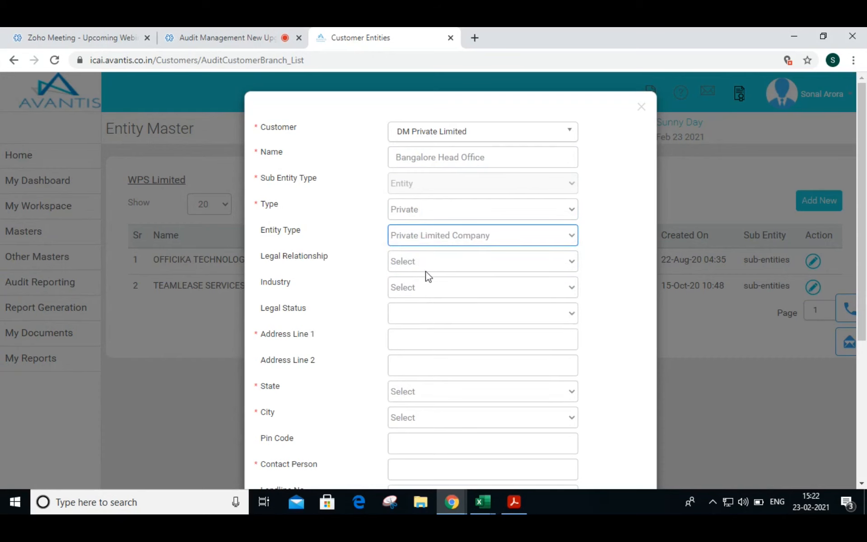
- Fill in Address Line 1 of the new entity with Bangalore, correcting its spelling
scroll(428, 276, "down", 1)
left_click(406, 279)
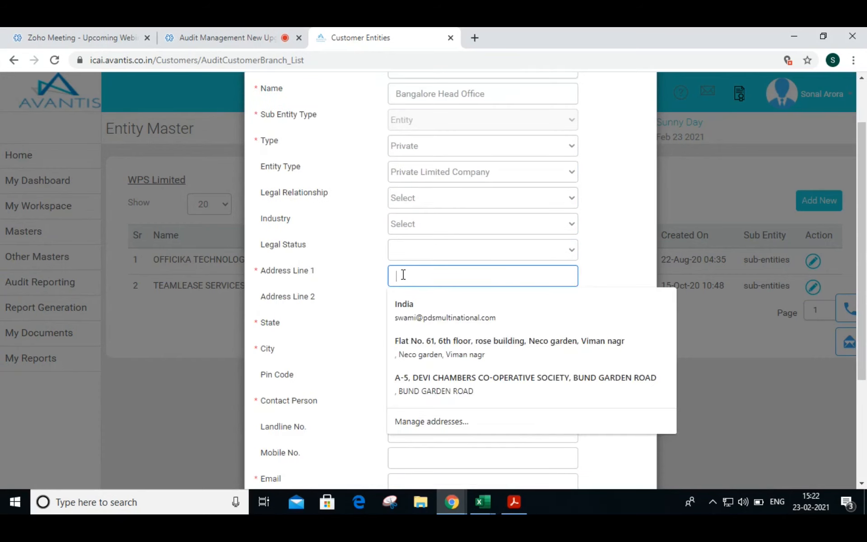
type("B")
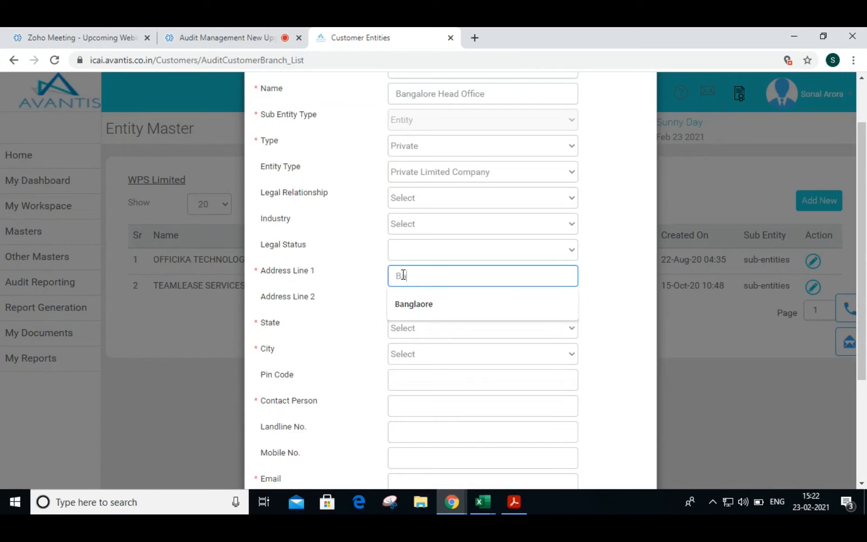
key("Down")
key("Return")
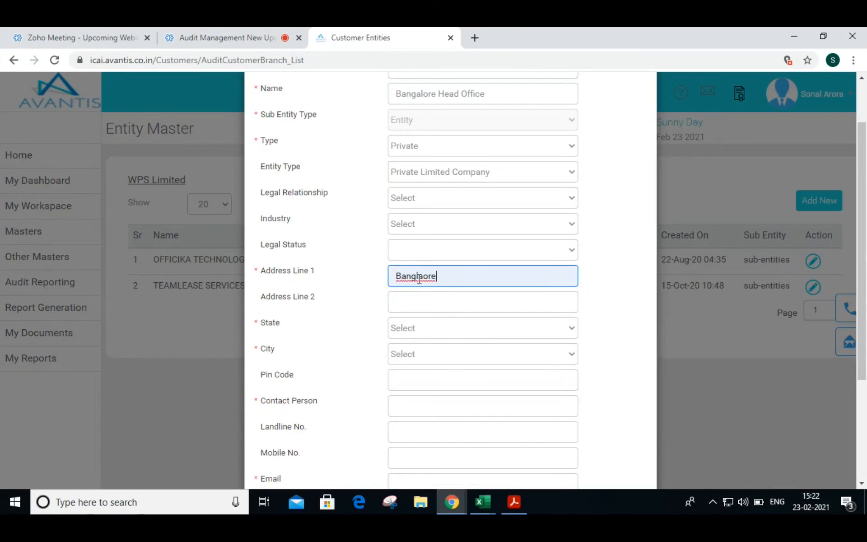
right_click(418, 278)
left_click(427, 288)
left_click(423, 301)
left_click(348, 327)
- Set the entity's State to Karnataka and its City to Bangalore
left_click(423, 331)
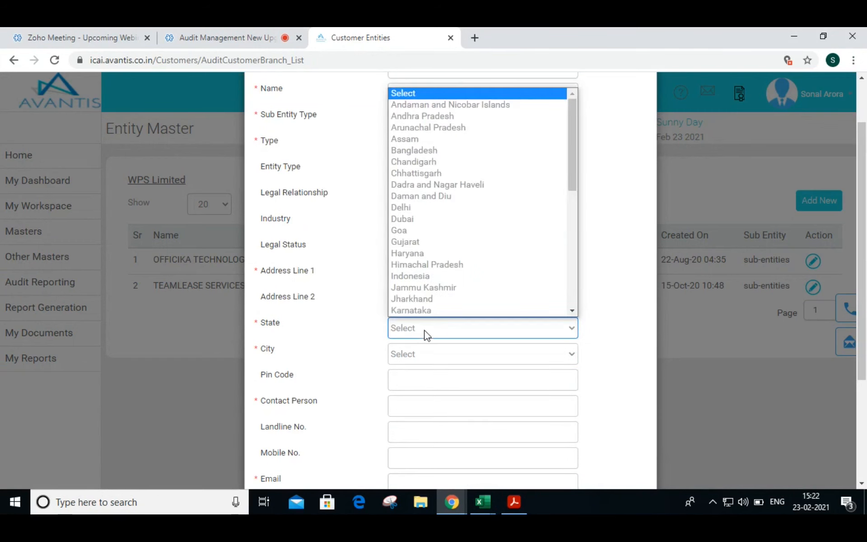
key("k")
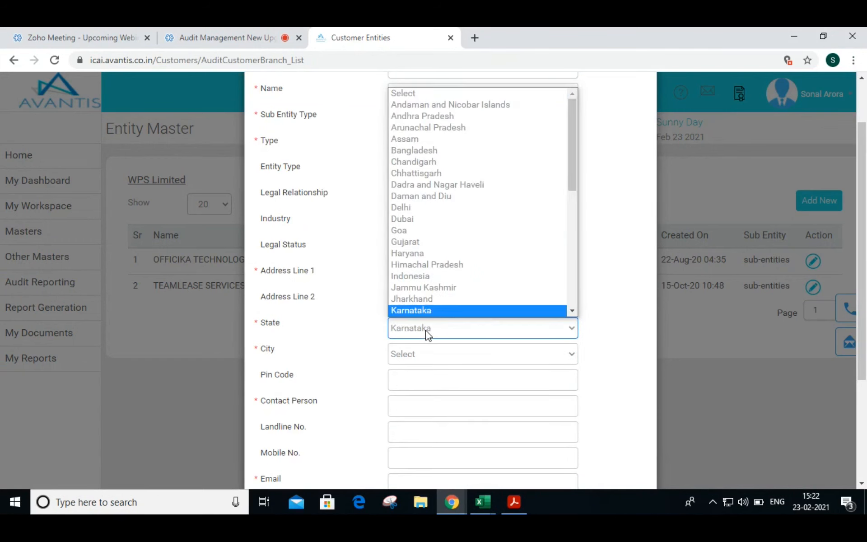
key("Return")
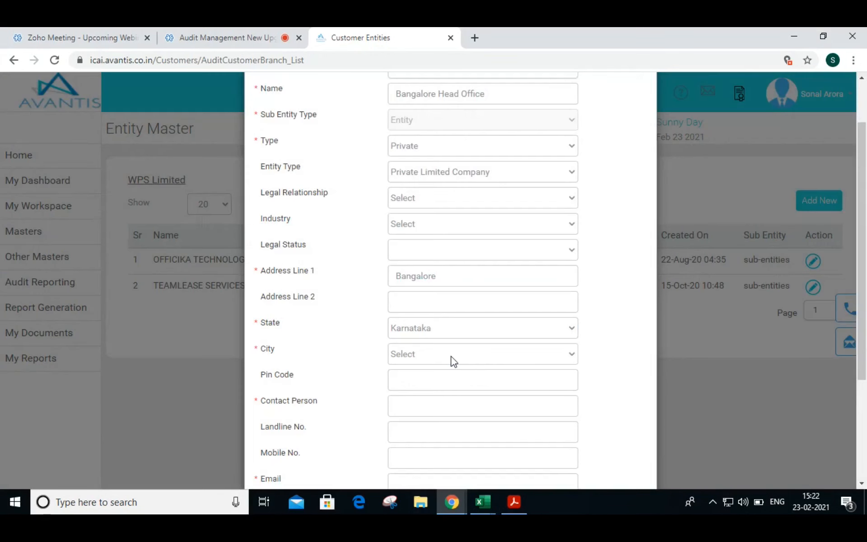
left_click(452, 356)
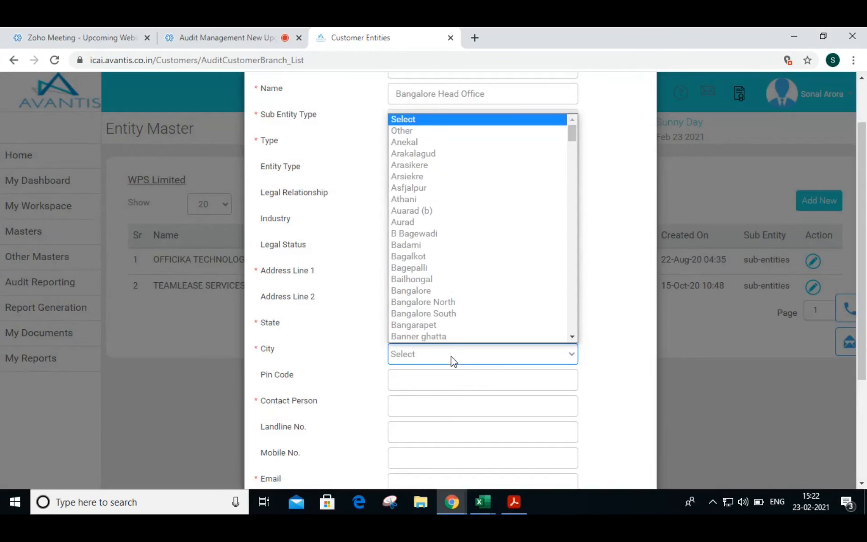
key("b")
key("a")
key("Down")
key("Down")
key("Down")
key("Down")
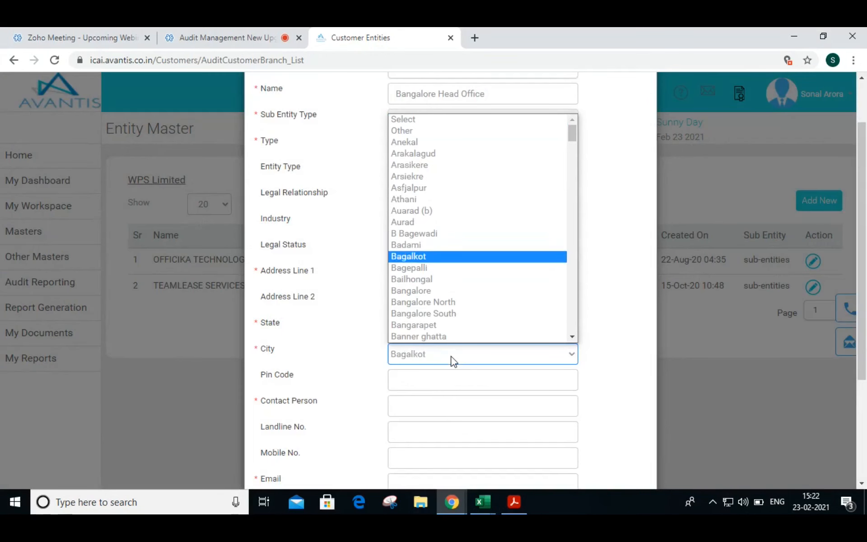
key("Return")
- Enter admin as the entity's contact person and fill in the contact's e-mail
scroll(452, 360, "down", 3)
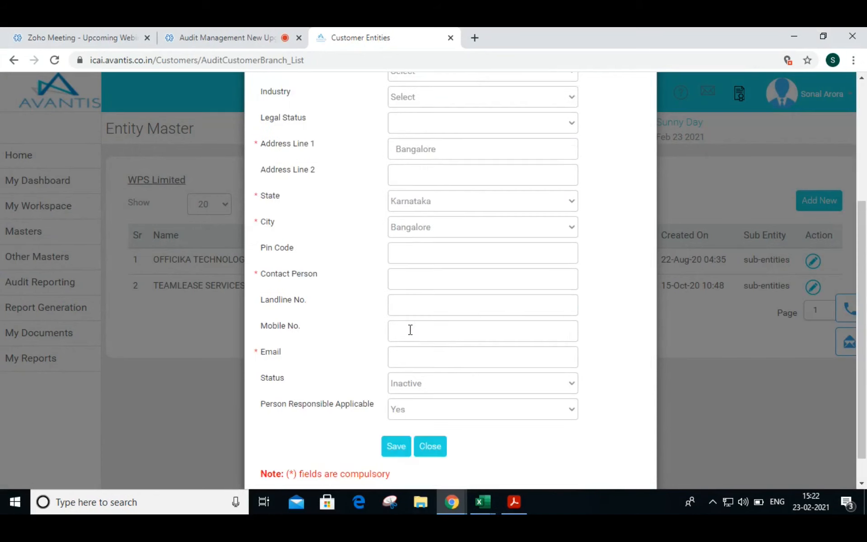
left_click(402, 279)
type("admin")
left_click(417, 353)
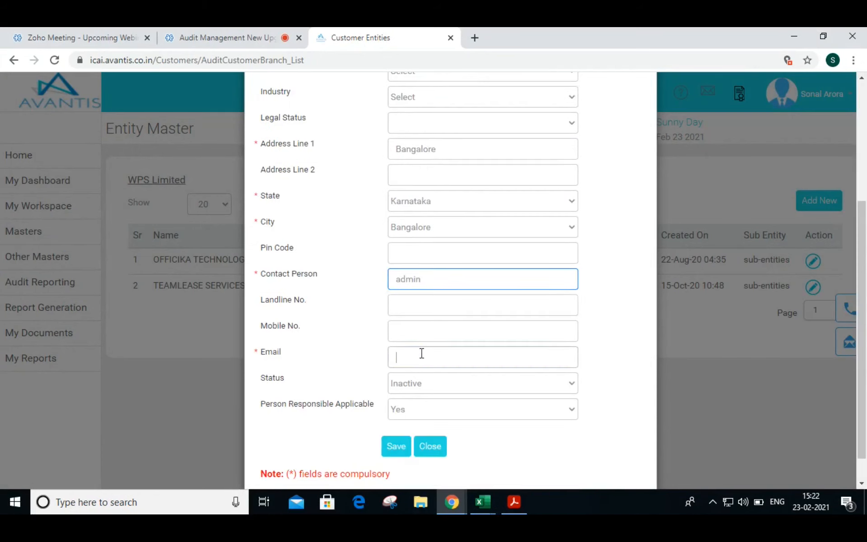
type("admin@")
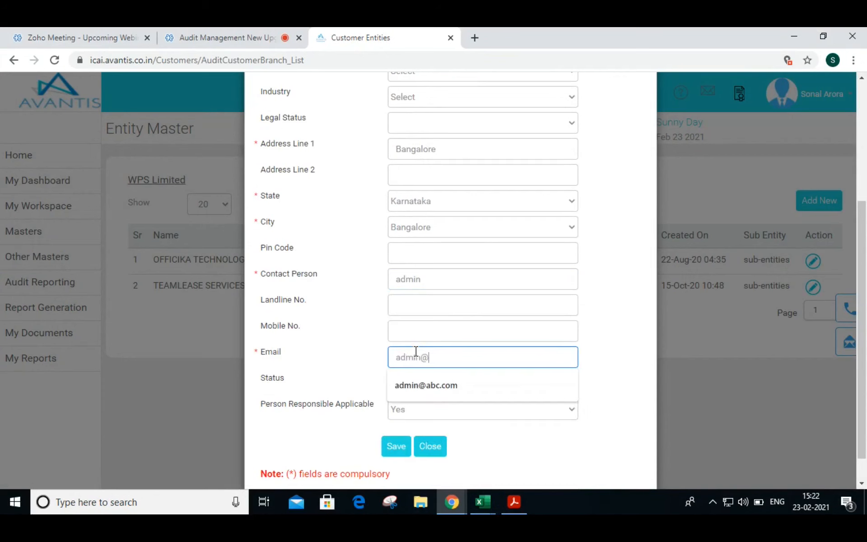
key("Down")
key("Return")
- Set the entity's Status to Active, save it with Person Responsible Applicable left at Yes, and close the form
left_click(277, 386)
left_click(459, 391)
left_click(434, 411)
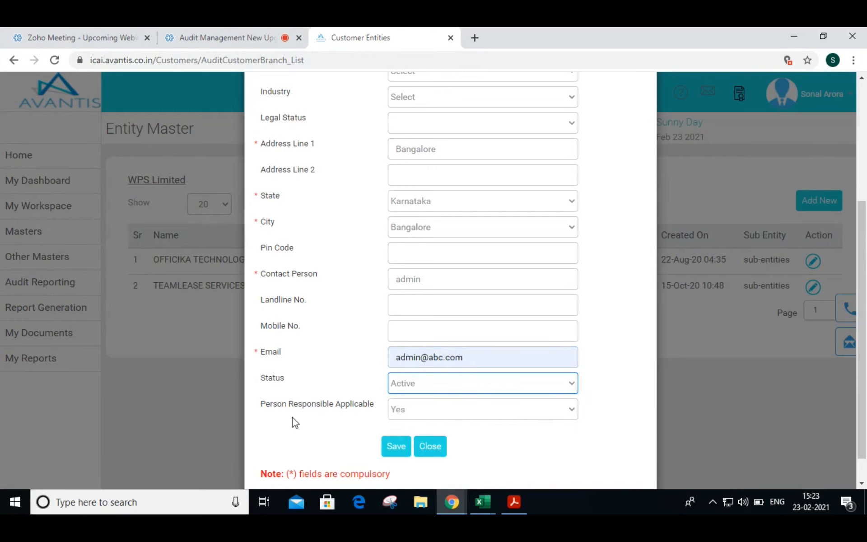
scroll(293, 402, "down", 1)
left_click_drag(262, 373, 377, 379)
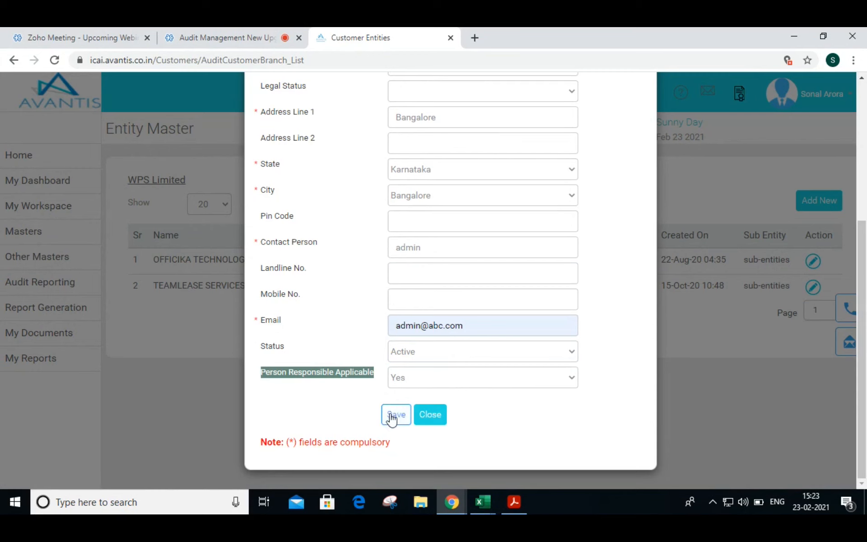
scroll(635, 276, "up", 2)
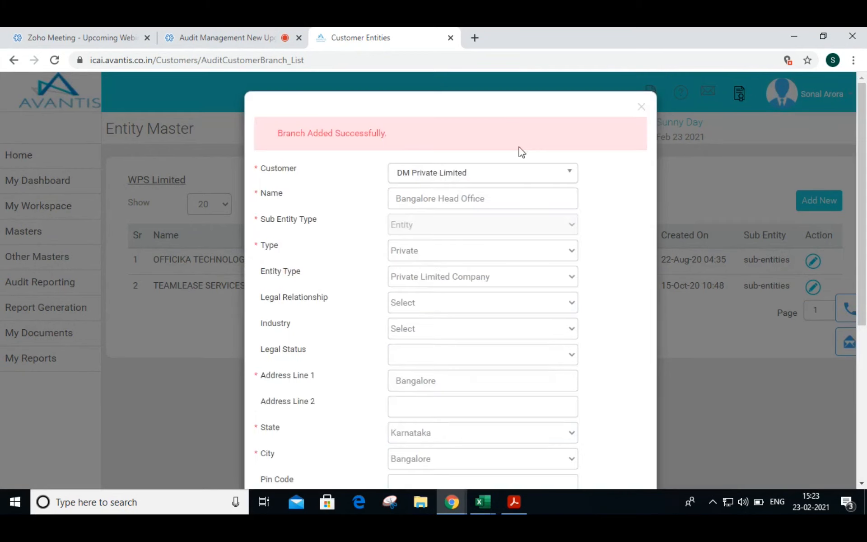
left_click(641, 106)
- Open the Standard Audit Checklist page of Audit Reporting
mouse_move(60, 251)
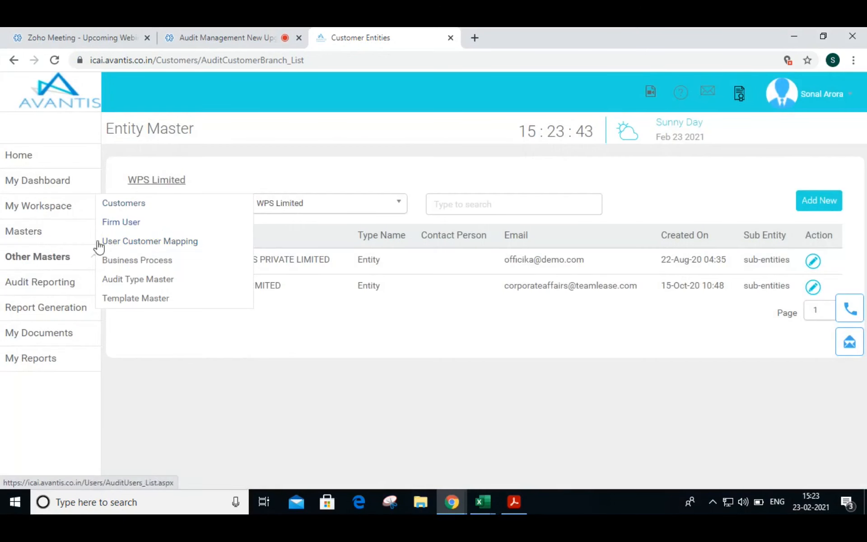
mouse_move(77, 232)
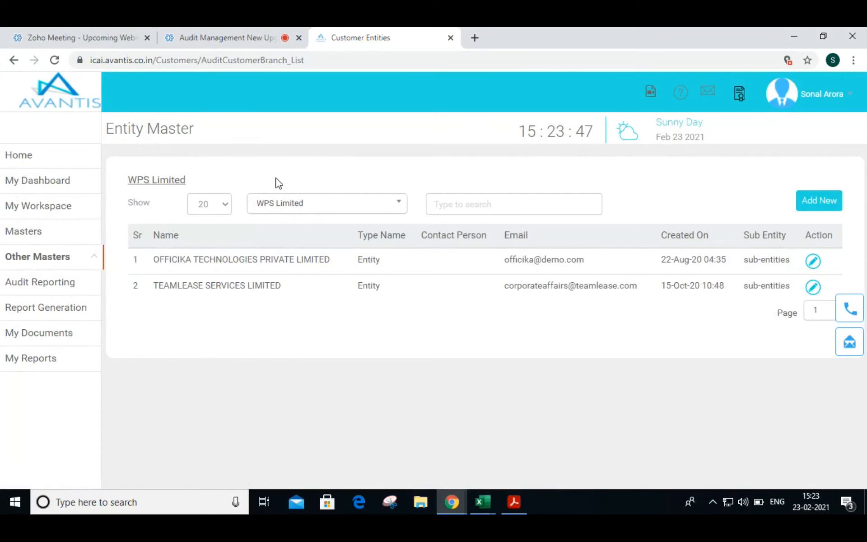
mouse_move(55, 291)
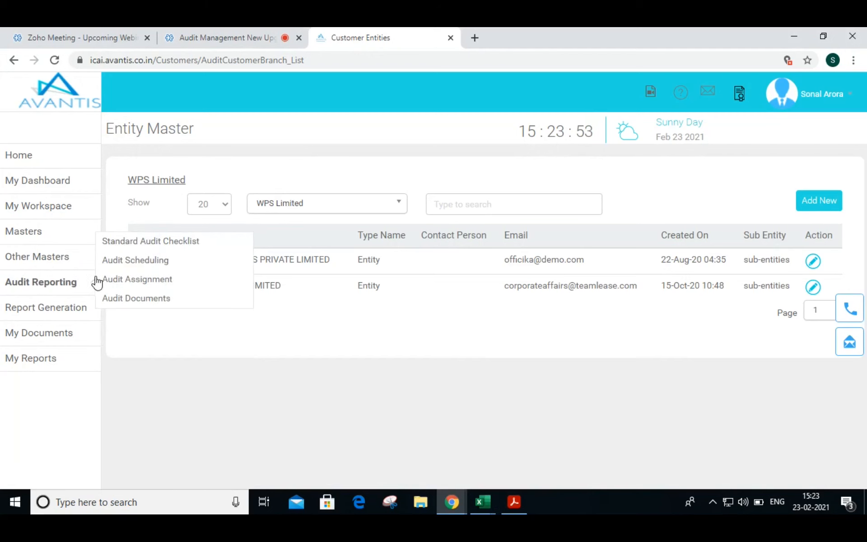
left_click(153, 245)
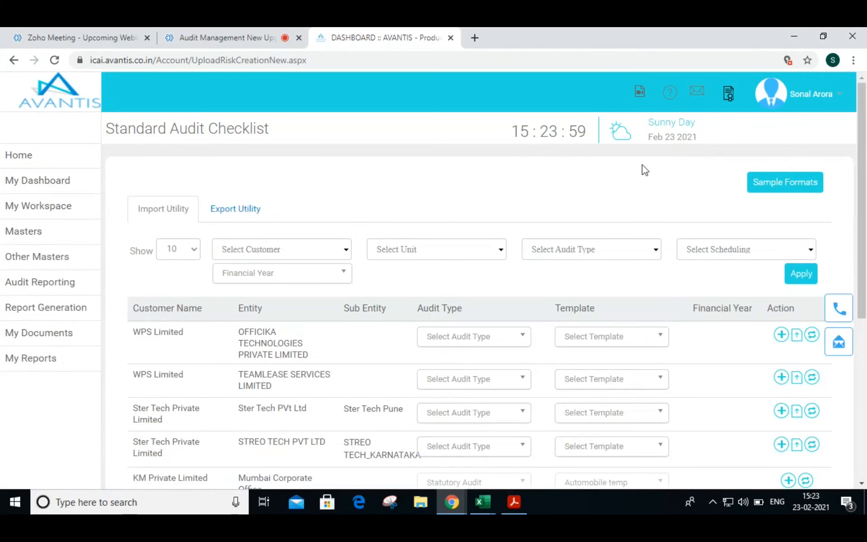
- Open the user manual, look through its Audit Checklist section on sample formats and checklist assignment, and close it
left_click(670, 92)
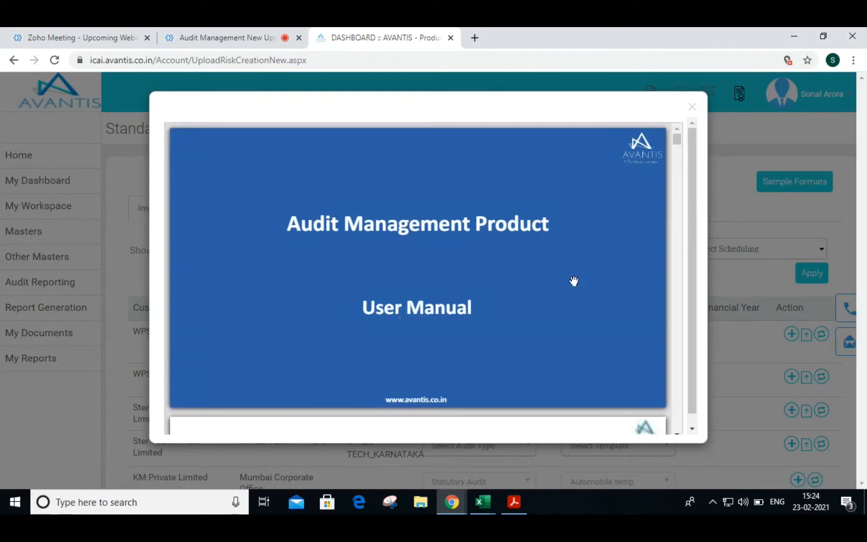
left_click_drag(573, 283, 559, 256)
scroll(559, 255, "down", 5)
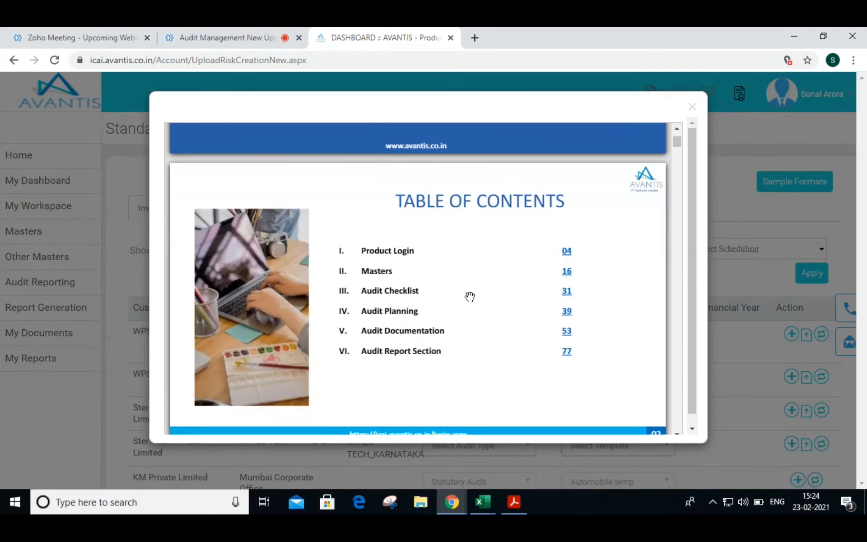
left_click(567, 291)
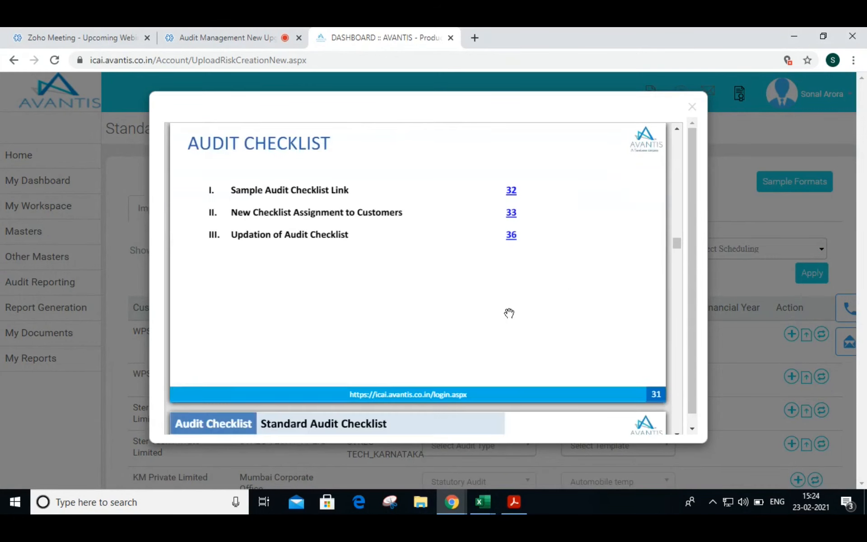
scroll(495, 311, "down", 2)
scroll(493, 311, "down", 10)
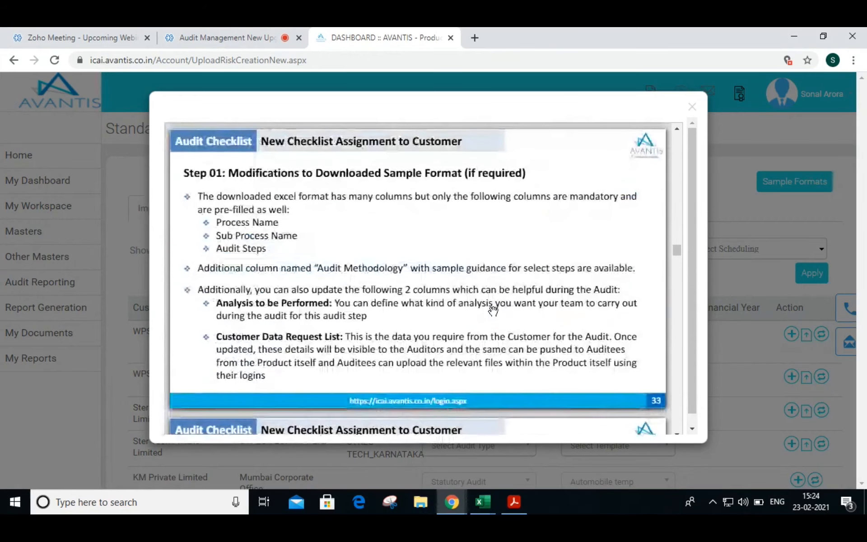
scroll(493, 311, "up", 6)
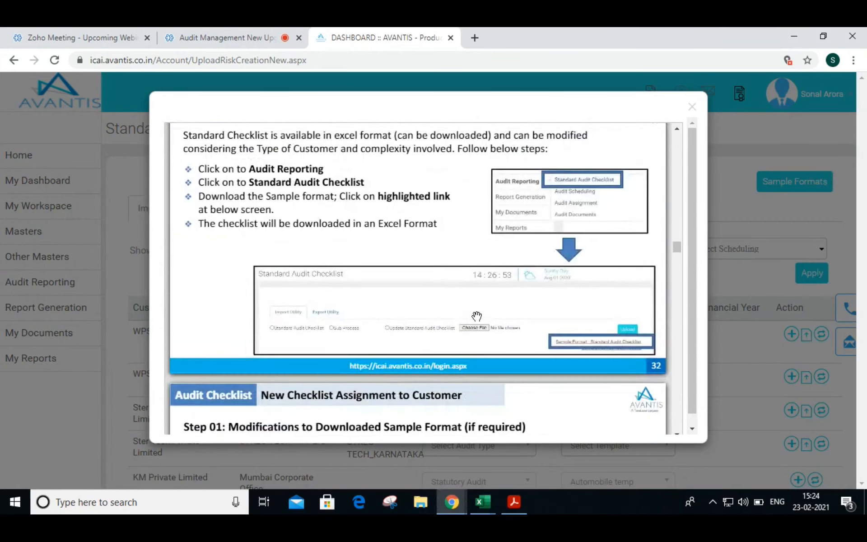
scroll(493, 311, "up", 2)
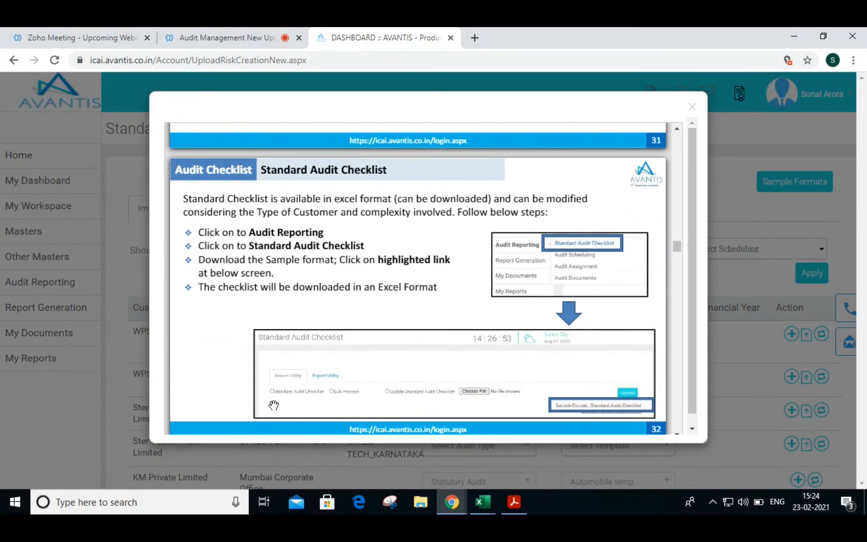
scroll(274, 398, "down", 10)
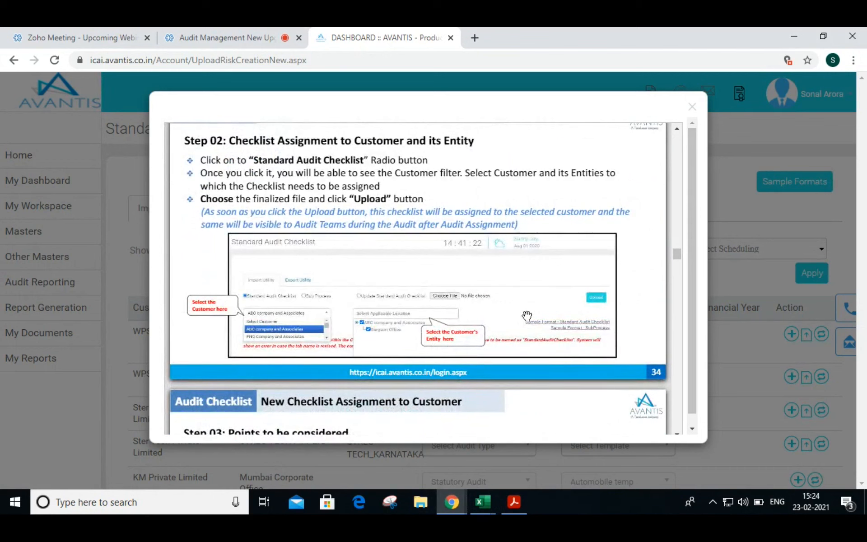
left_click(691, 106)
- Filter the checklist list to the customer DM Private Limited and check its Bangalore Head Office entry
scroll(343, 244, "down", 3)
left_click(242, 128)
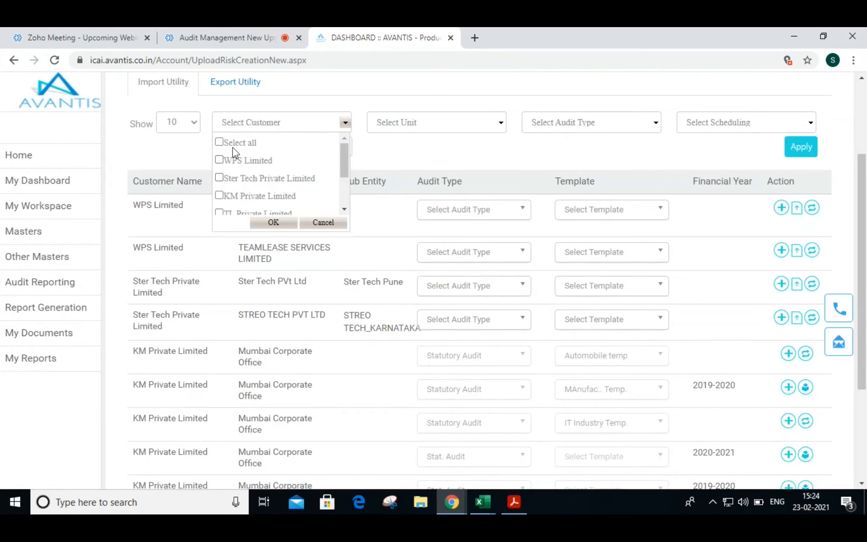
scroll(235, 196, "down", 2)
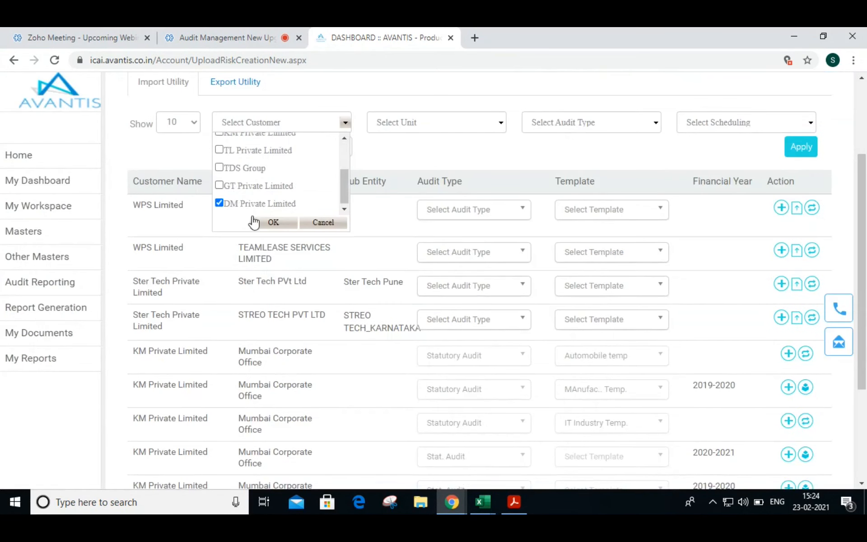
left_click(273, 222)
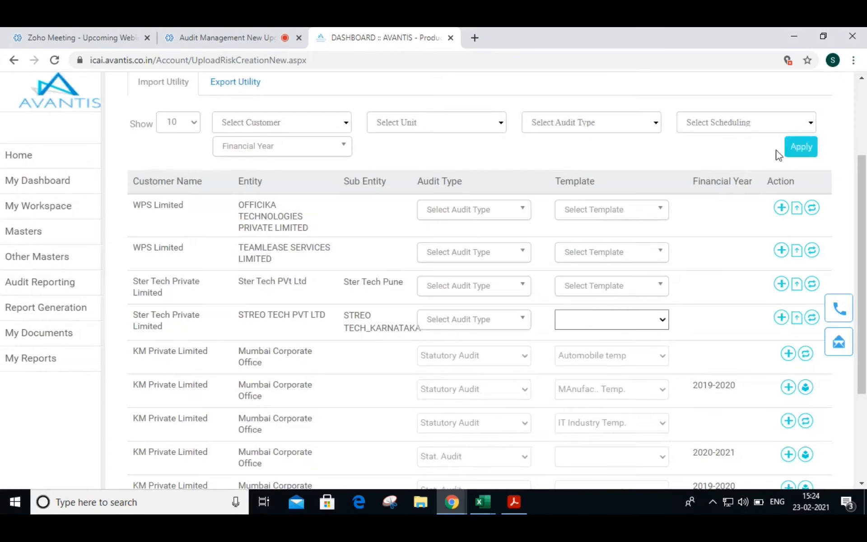
left_click(801, 147)
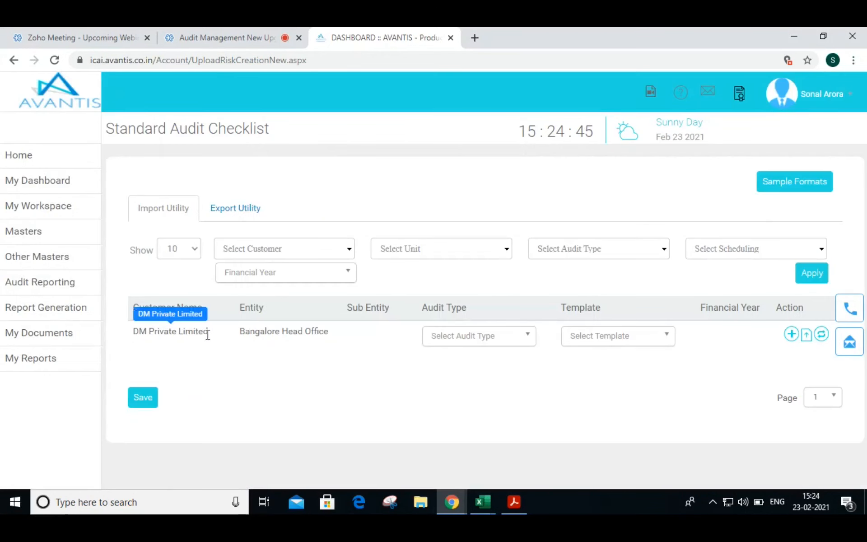
left_click_drag(332, 337, 196, 333)
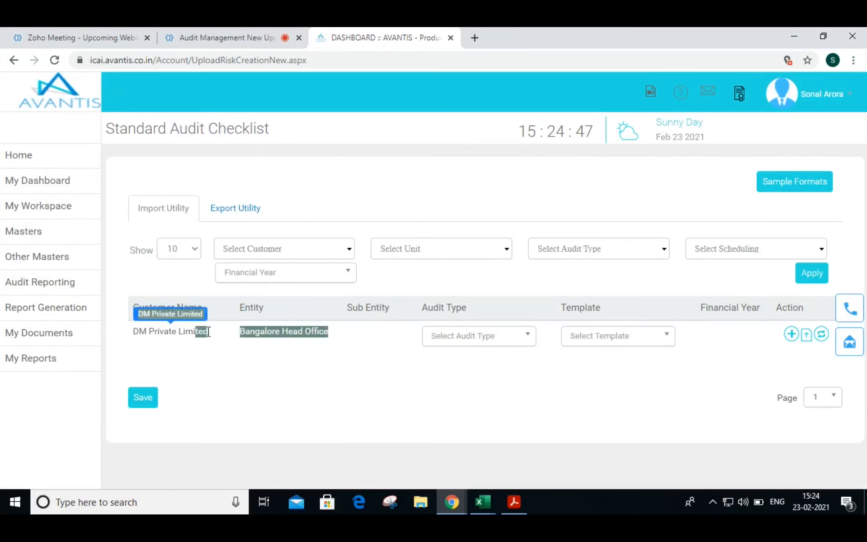
left_click(340, 341)
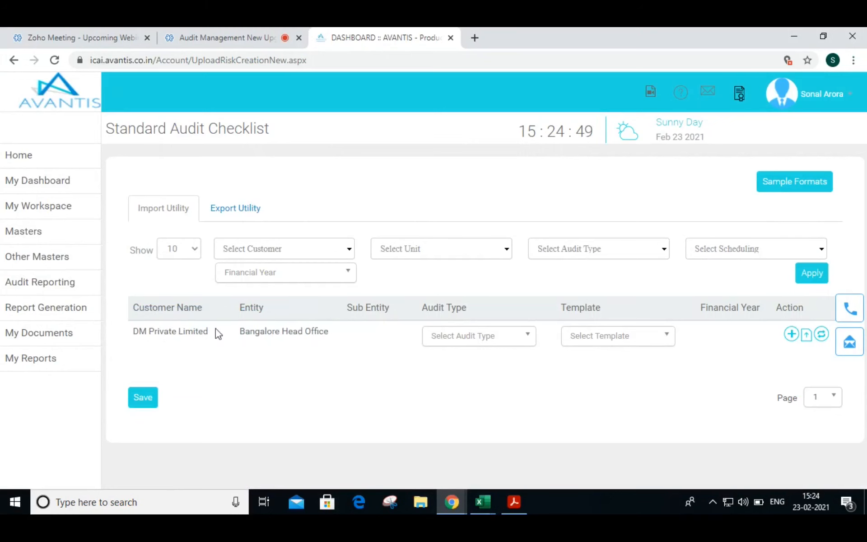
- Set the Bangalore Head Office row's audit type to Statutory Audit and its template to Telecom Template
left_click(454, 350)
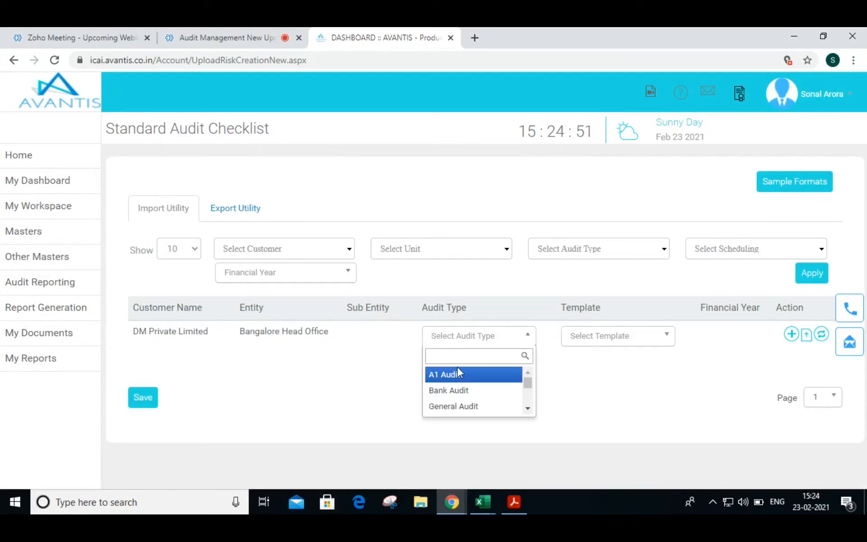
type("st")
left_click(466, 391)
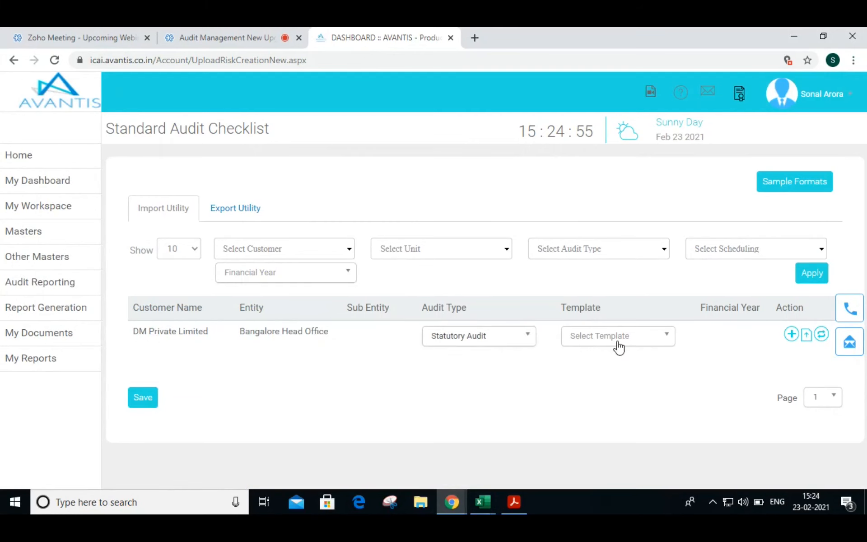
left_click(618, 345)
scroll(616, 397, "down", 1)
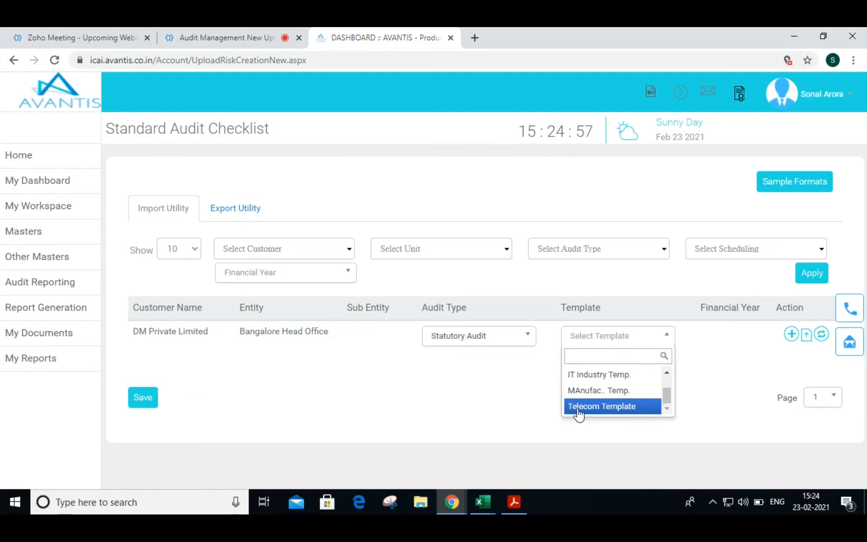
left_click(596, 406)
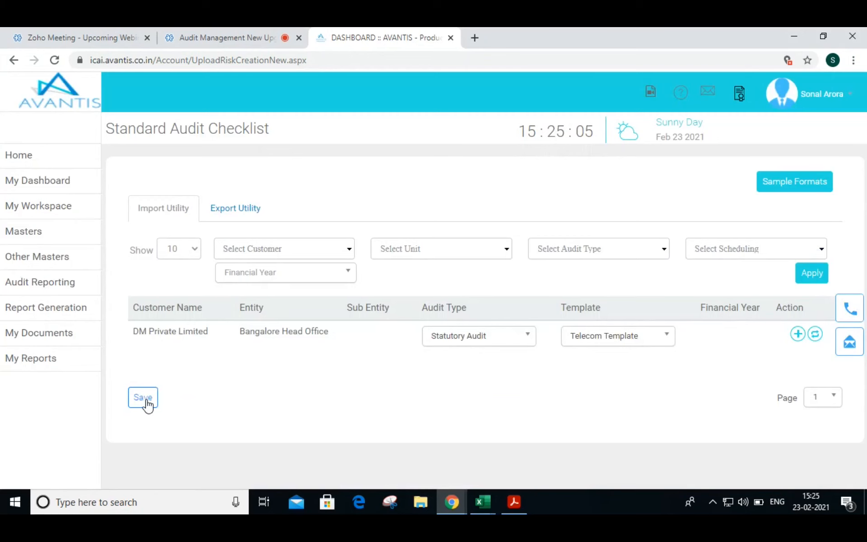
- Clear the row's template choice back to Select Template to expose the checklist upload option
left_click(586, 350)
scroll(605, 379, "up", 1)
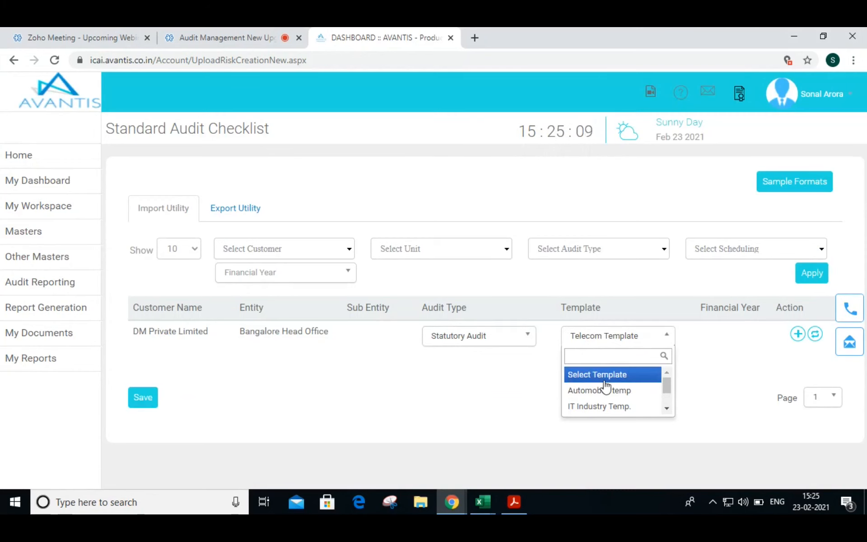
left_click(606, 378)
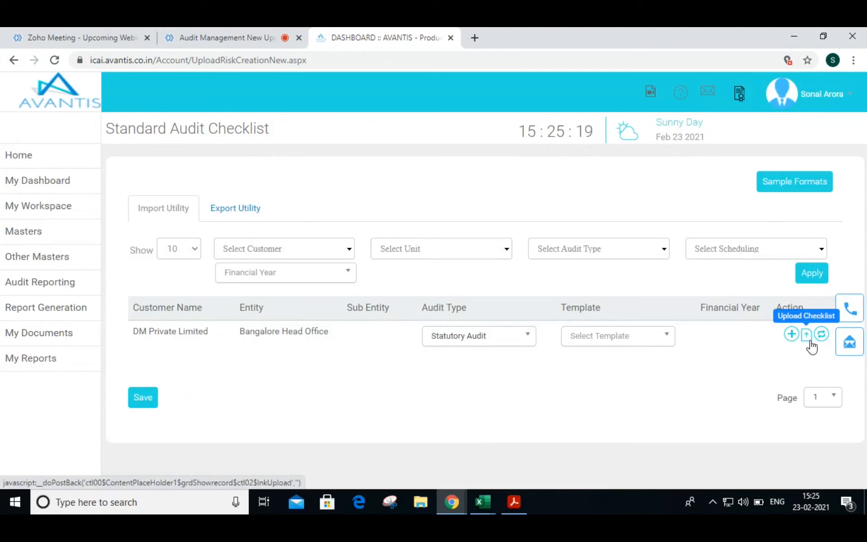
- Assign the Telecom Template to the Bangalore Head Office row and save the record
left_click(654, 338)
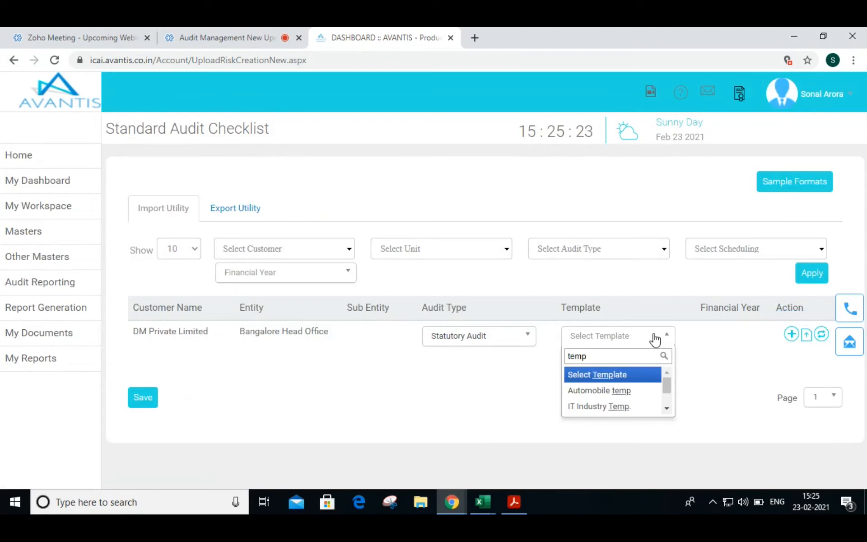
key("Down")
key("BackSpace")
key("BackSpace")
type("el")
key("Return")
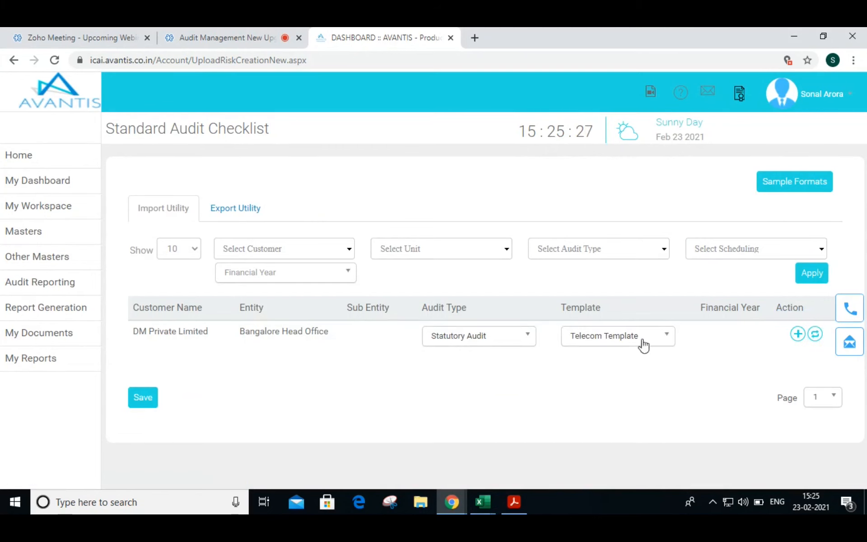
left_click(140, 400)
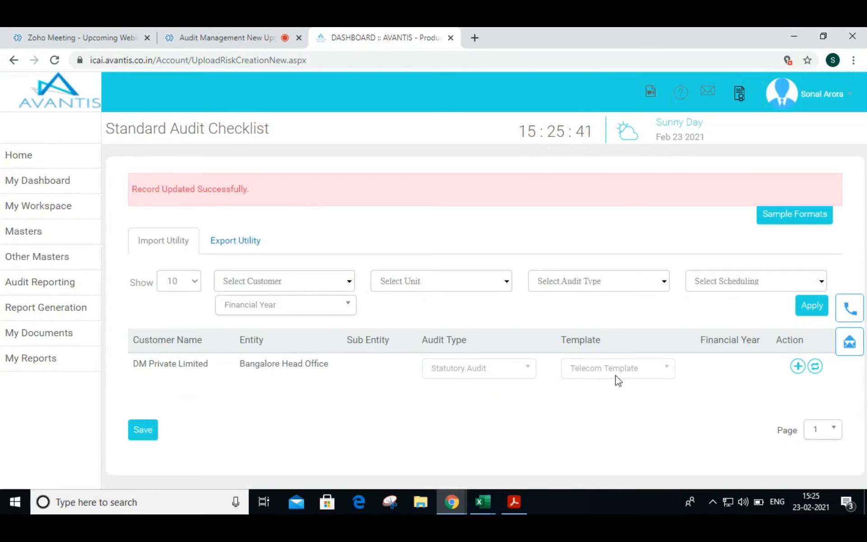
- Open the row's audit scheduling form, try financial years 2019-2020 and 2021-2022, and set it back to 2020-2021
left_click(817, 367)
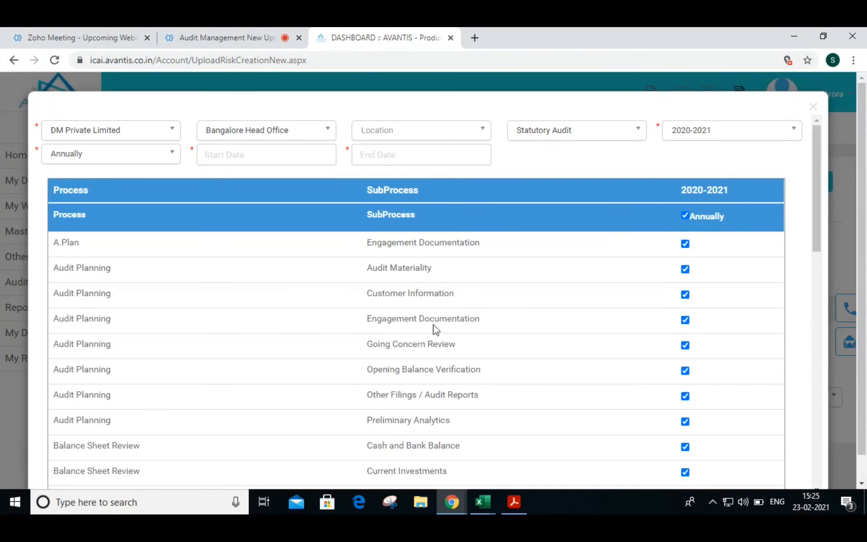
left_click(699, 136)
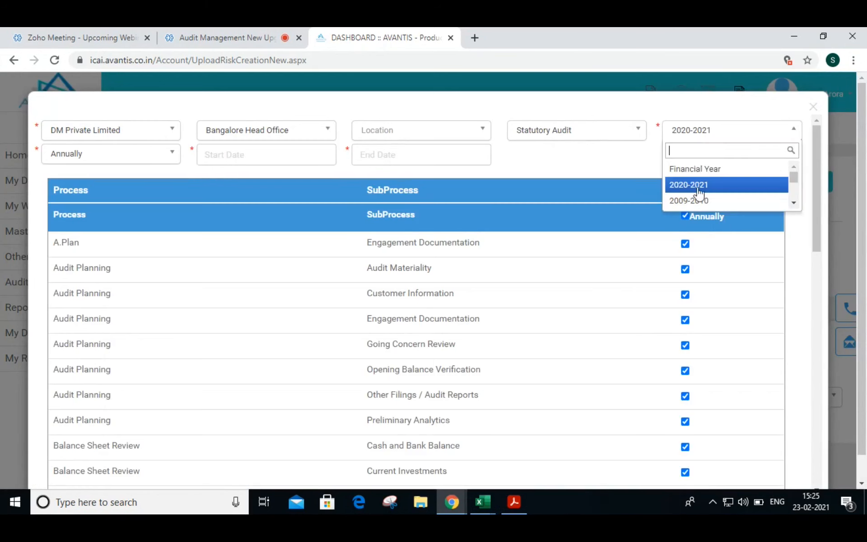
scroll(758, 206, "up", 2)
scroll(758, 206, "down", 2)
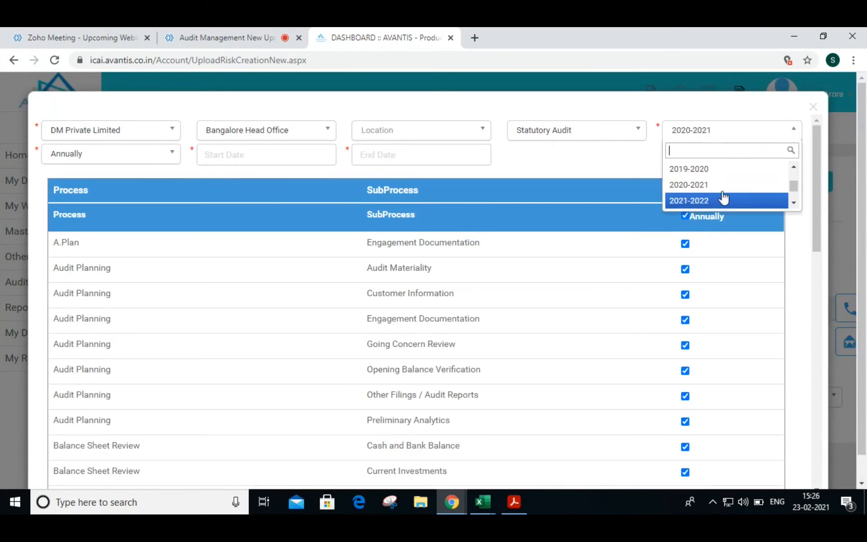
left_click(702, 169)
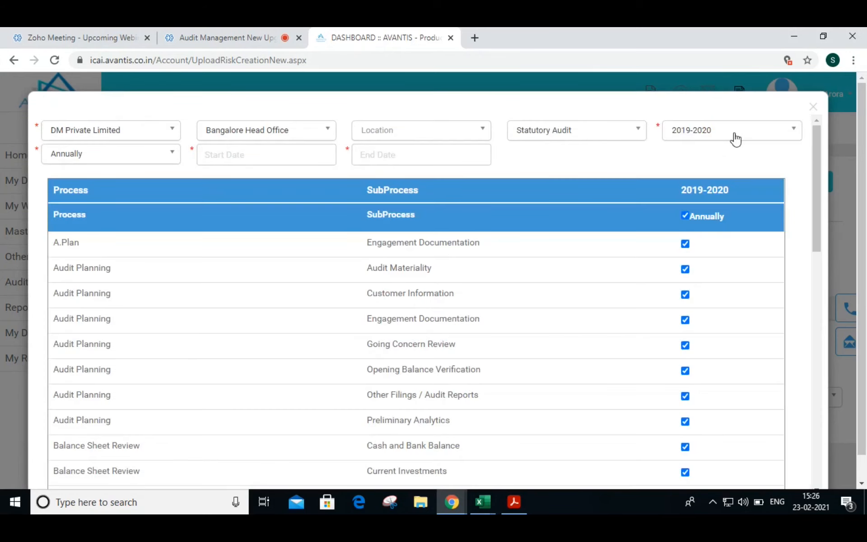
left_click(736, 139)
scroll(752, 189, "down", 2)
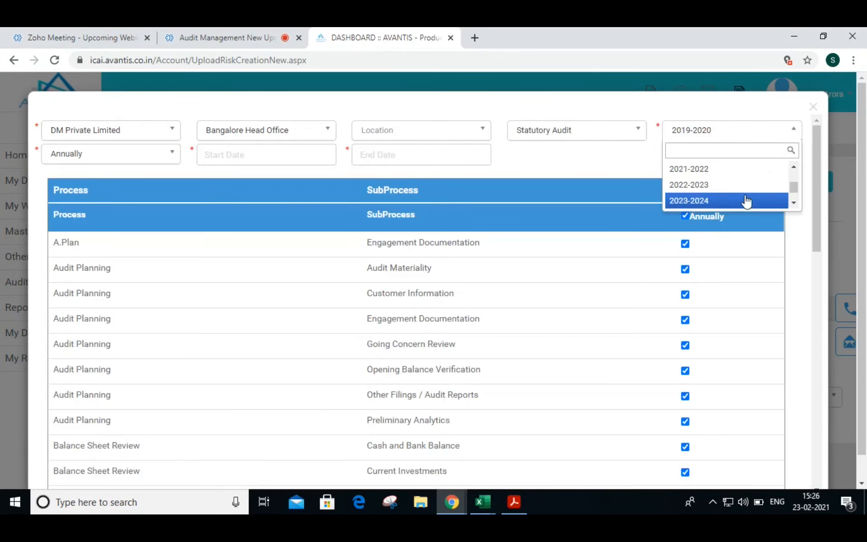
left_click(714, 171)
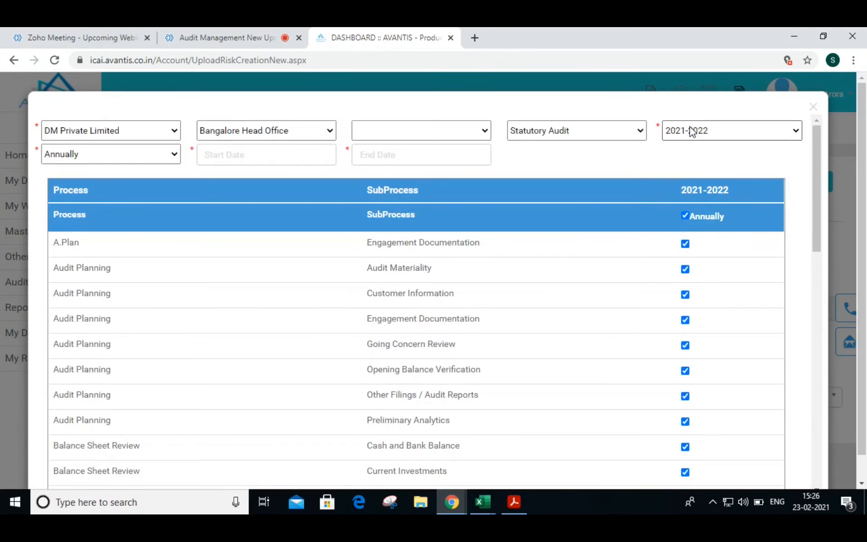
left_click(691, 130)
scroll(750, 200, "up", 2)
left_click(741, 185)
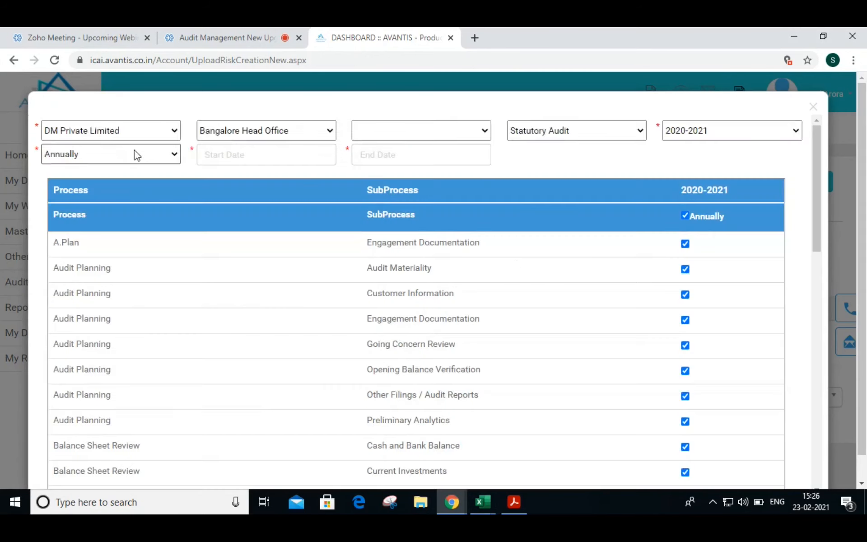
- Exclude Salary Cost Review, Revenue Account Review, A.Plan's Engagement Documentation and Audit Materiality from the annual schedule
scroll(520, 271, "down", 12)
scroll(669, 348, "down", 5)
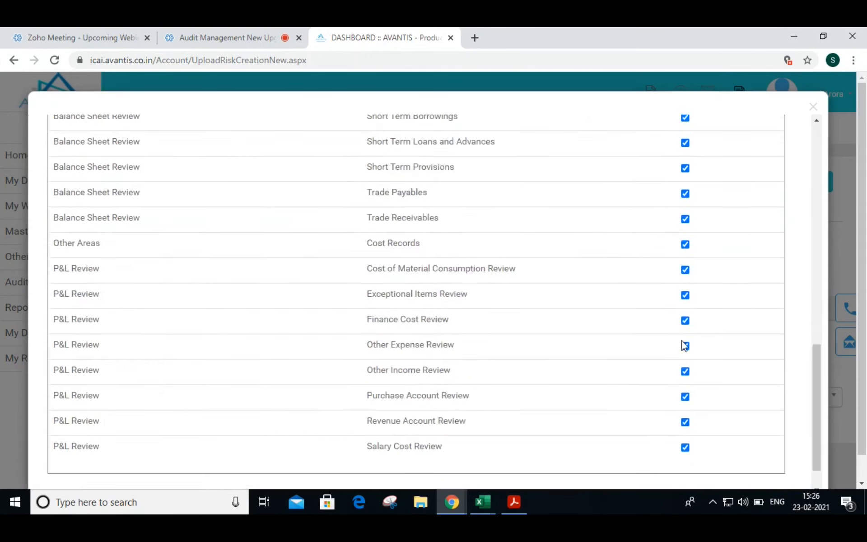
left_click(685, 380)
left_click(686, 355)
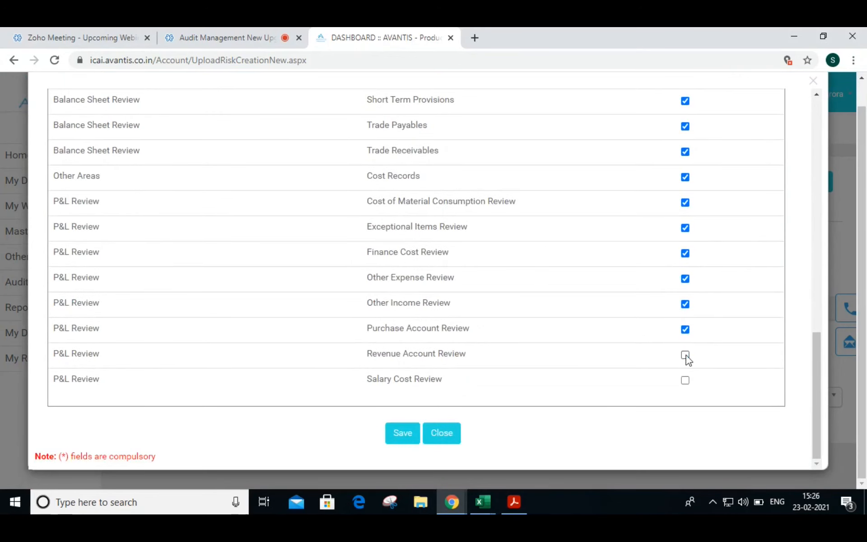
scroll(673, 320, "up", 15)
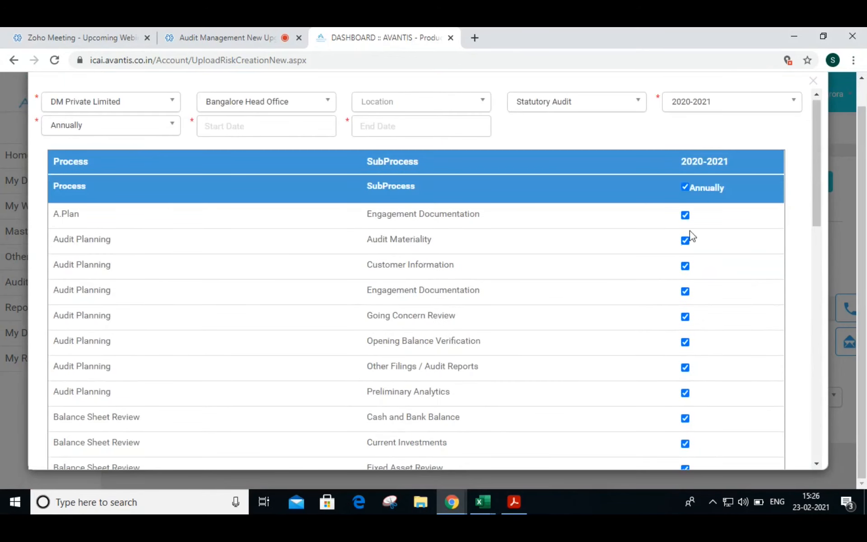
left_click(685, 215)
left_click(685, 240)
mouse_move(811, 203)
left_mouse_down()
mouse_move(808, 459)
mouse_move(810, 193)
left_mouse_up()
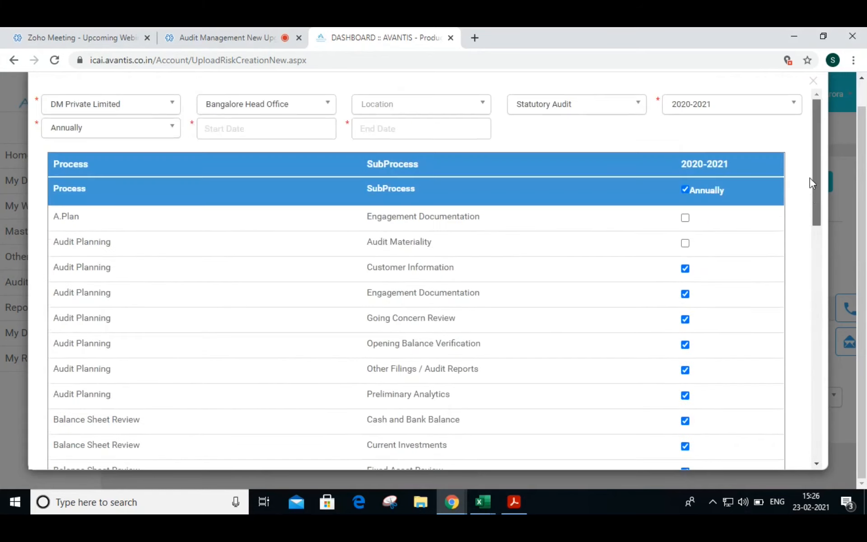
- Set the audit's start date to 01-02-2021 and end date to 22-02-2021, save the schedule, and close the form
left_click(308, 128)
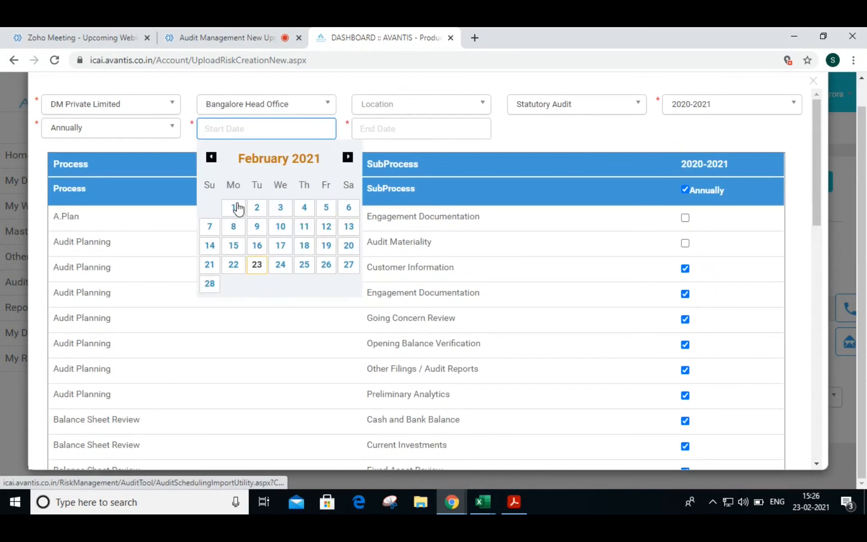
left_click(239, 208)
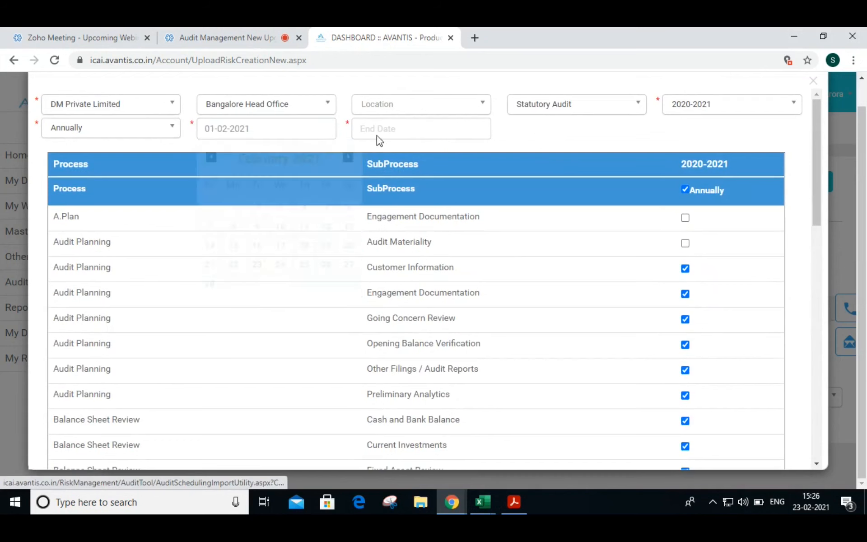
left_click(413, 138)
left_click(366, 283)
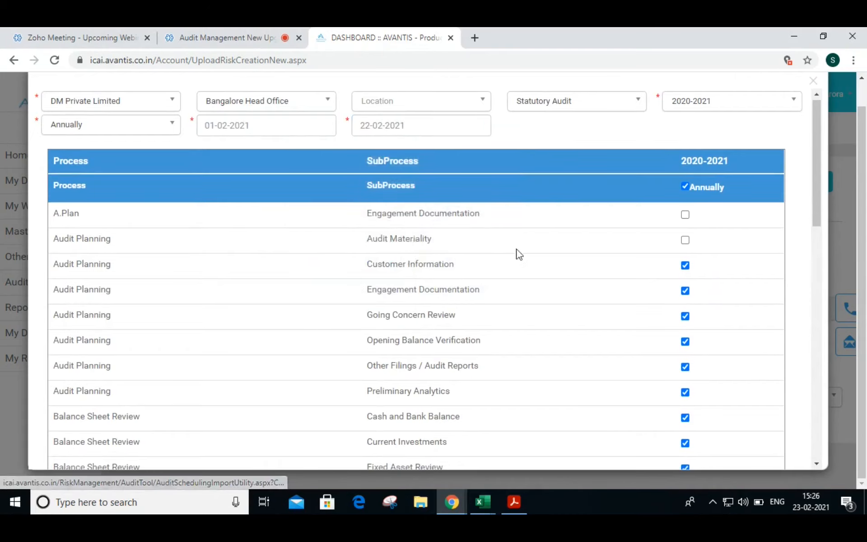
scroll(400, 352, "down", 10)
scroll(399, 352, "down", 5)
left_click(400, 433)
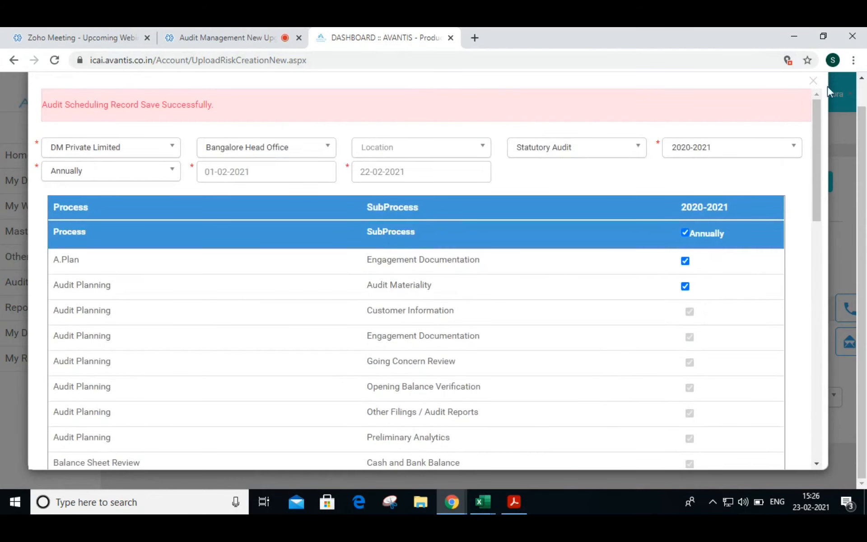
left_click(815, 83)
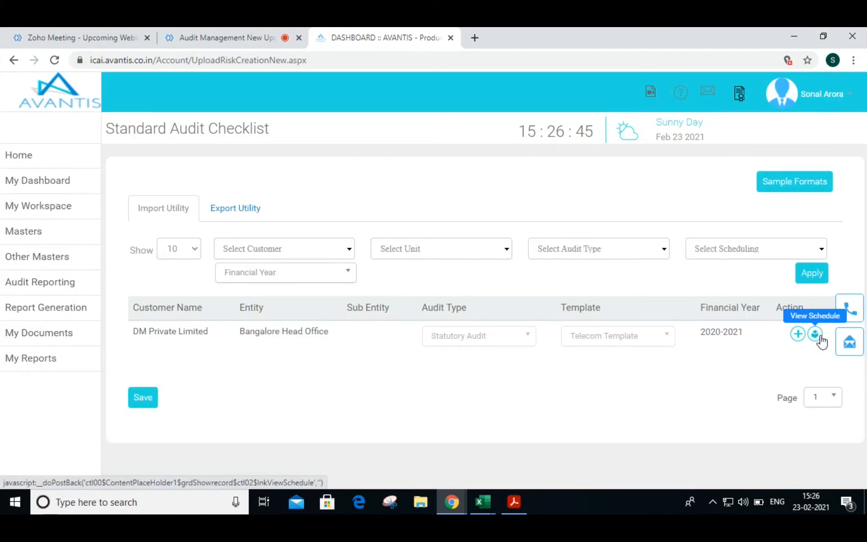
- Reopen the saved Bangalore Head Office schedule for 2020-2021, include Audit Planning's Audit Materiality, save the update, and close the schedule
left_click_drag(745, 333, 669, 337)
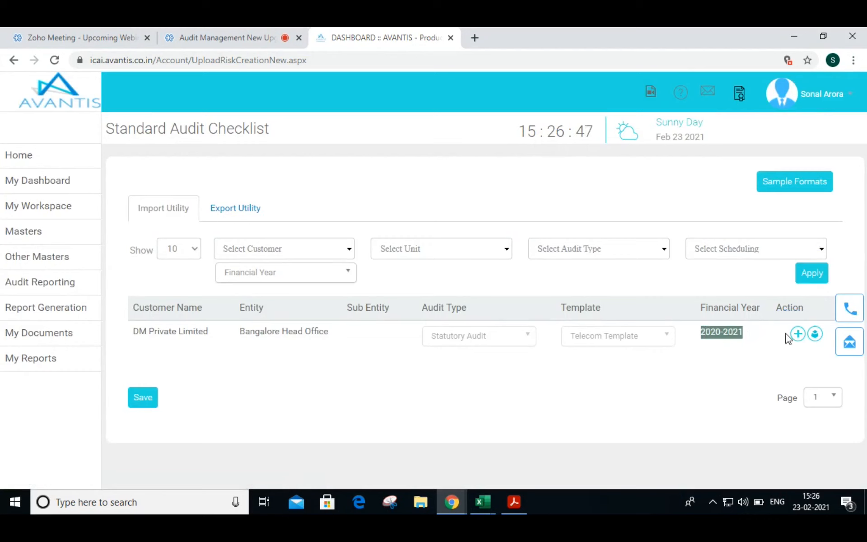
left_click(815, 337)
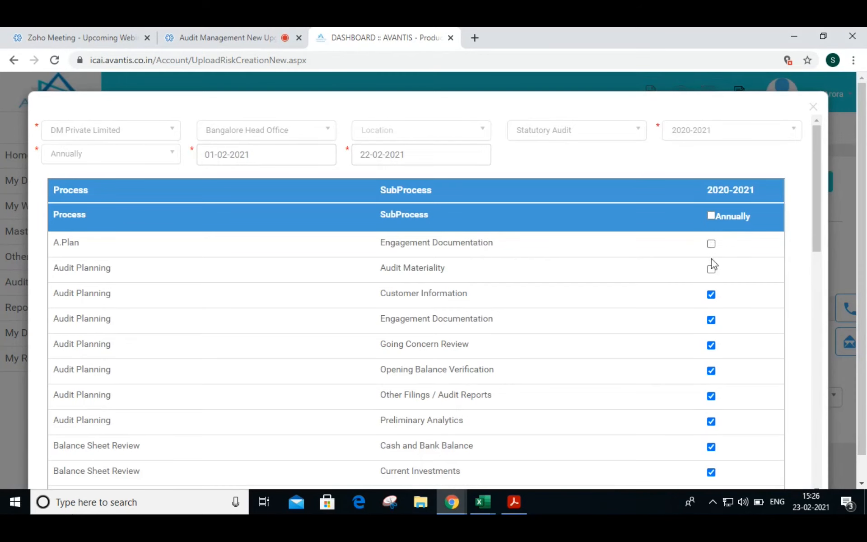
scroll(712, 271, "down", 10)
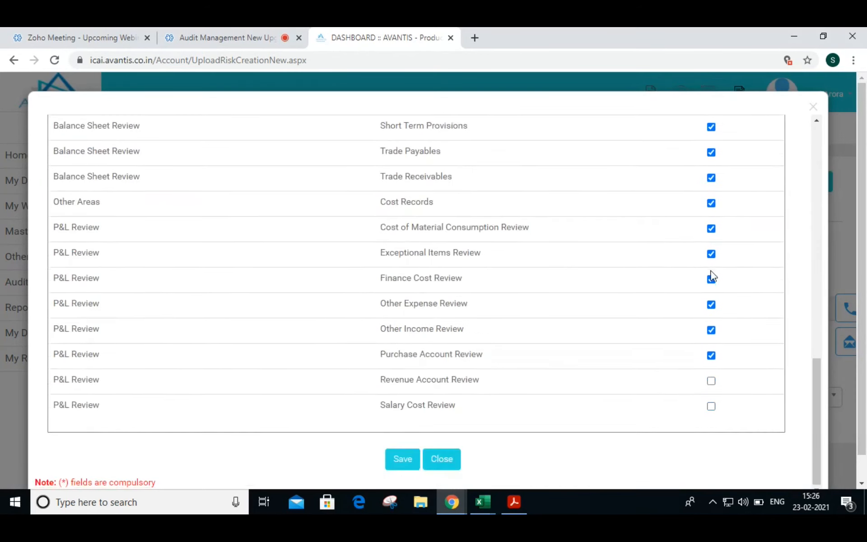
scroll(713, 276, "up", 10)
scroll(714, 276, "up", 1)
left_click(711, 269)
scroll(713, 275, "down", 10)
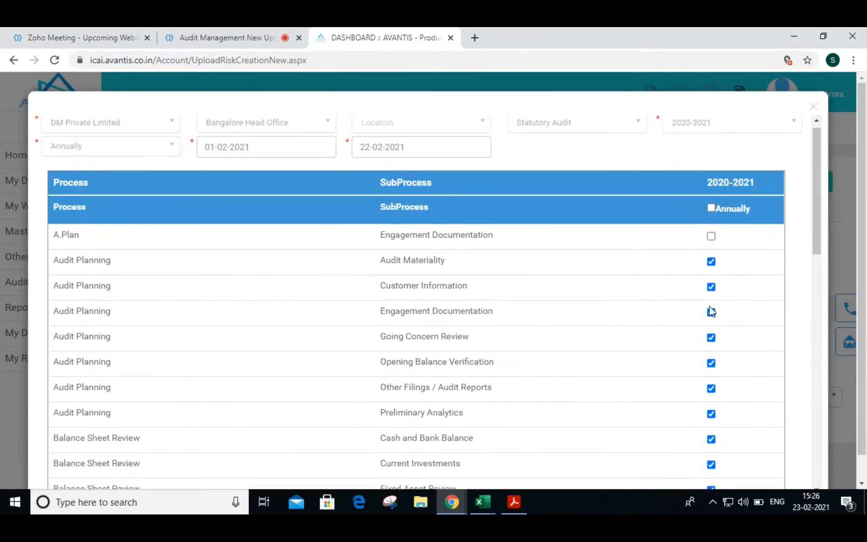
left_click(399, 458)
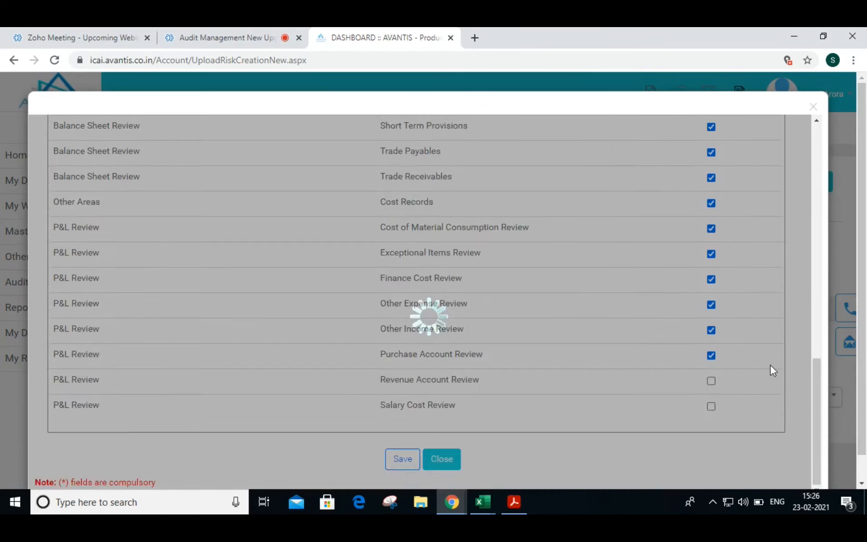
scroll(793, 337, "up", 10)
scroll(785, 297, "up", 10)
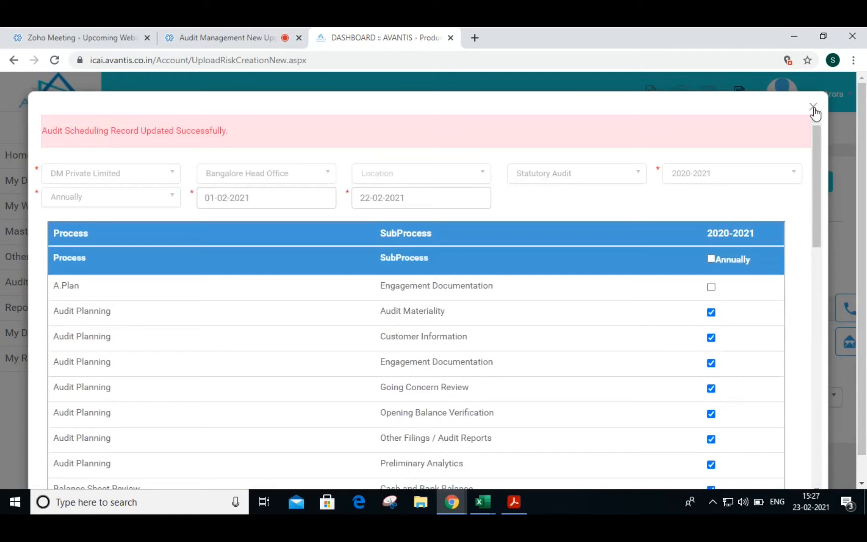
left_click(814, 107)
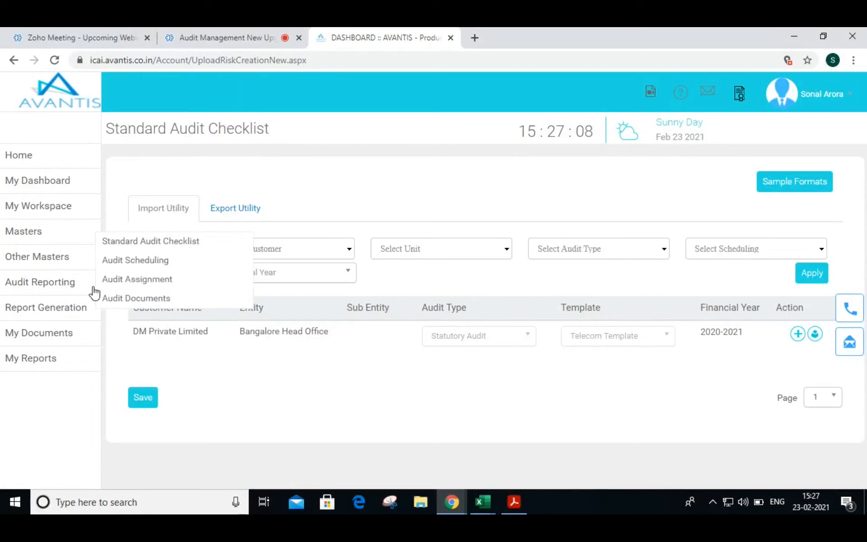
- Go to the Audit Assignment list and filter it to the customer DM Private Limited
mouse_move(76, 290)
left_click(116, 280)
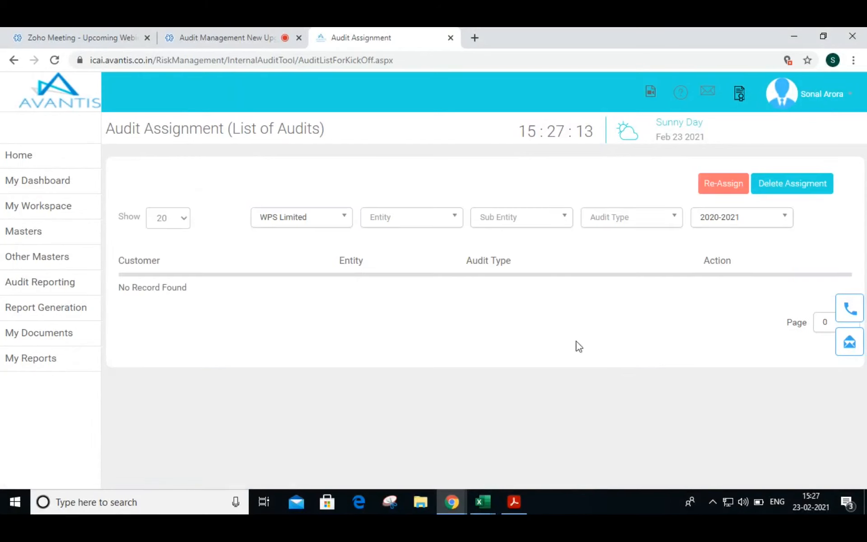
left_click(301, 220)
type("dm")
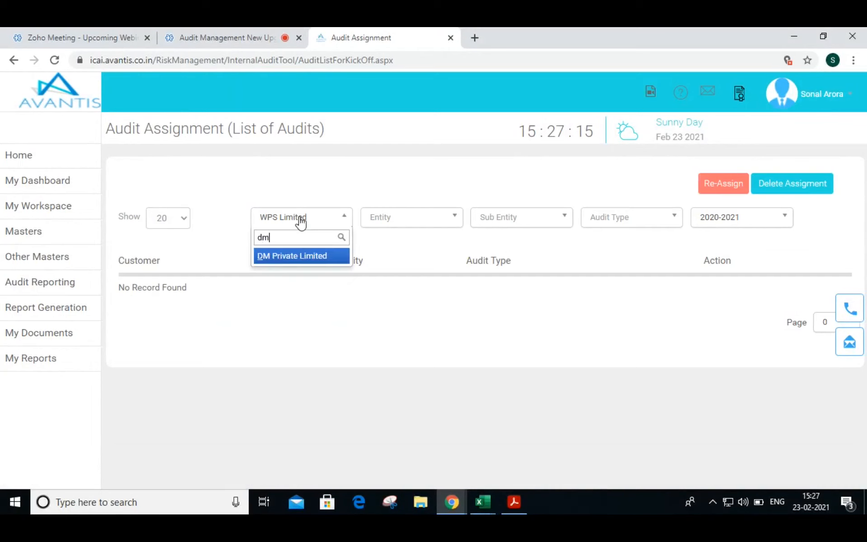
left_click(277, 261)
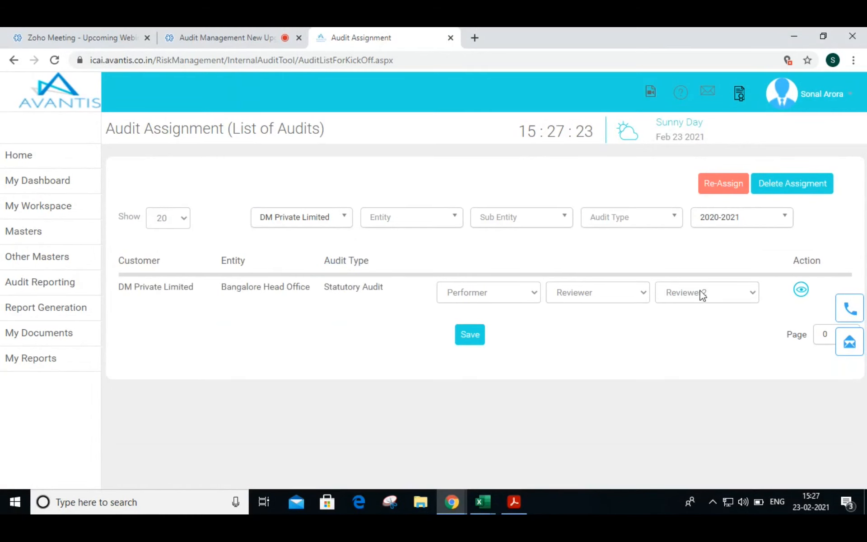
- Look through the performer, reviewer and second reviewer choices for the Bangalore Head Office Statutory Audit
left_click(517, 298)
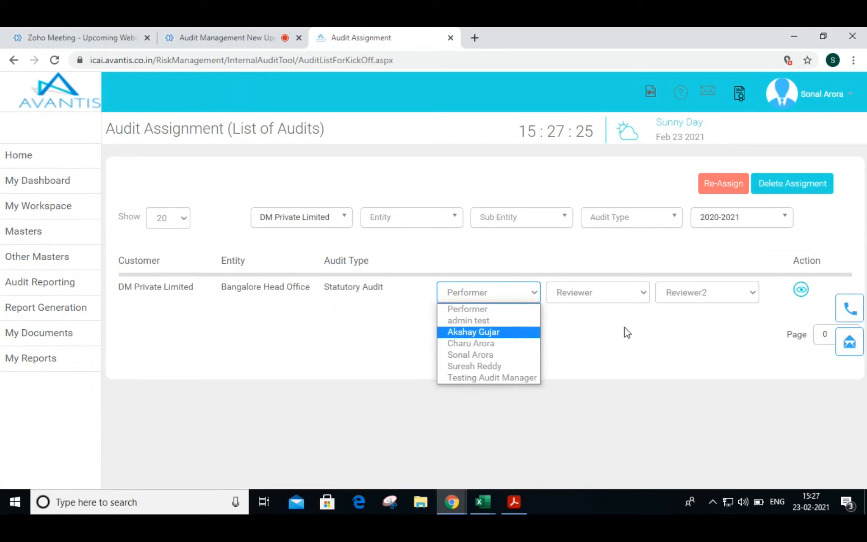
left_click(624, 323)
left_click(615, 293)
left_click(740, 287)
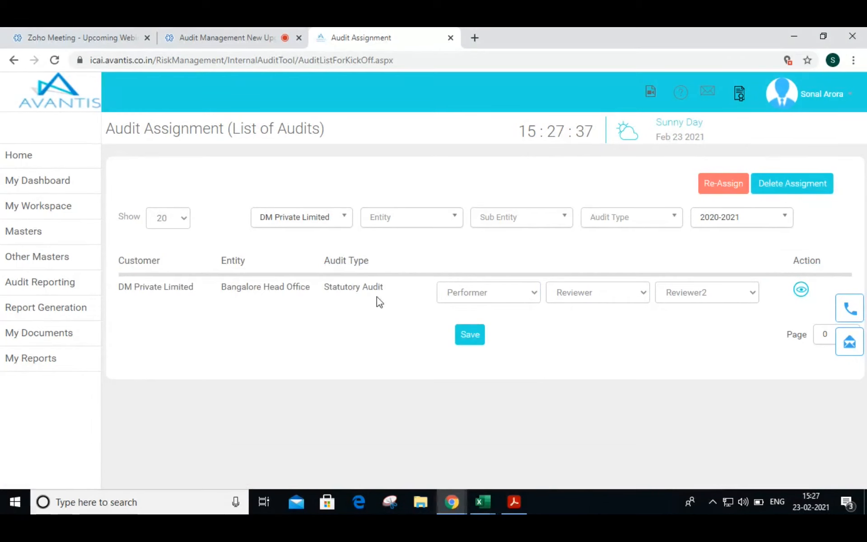
- View the audit's detailed assignment page and examine the performer and reviewer fields for each sub-process
left_click(800, 290)
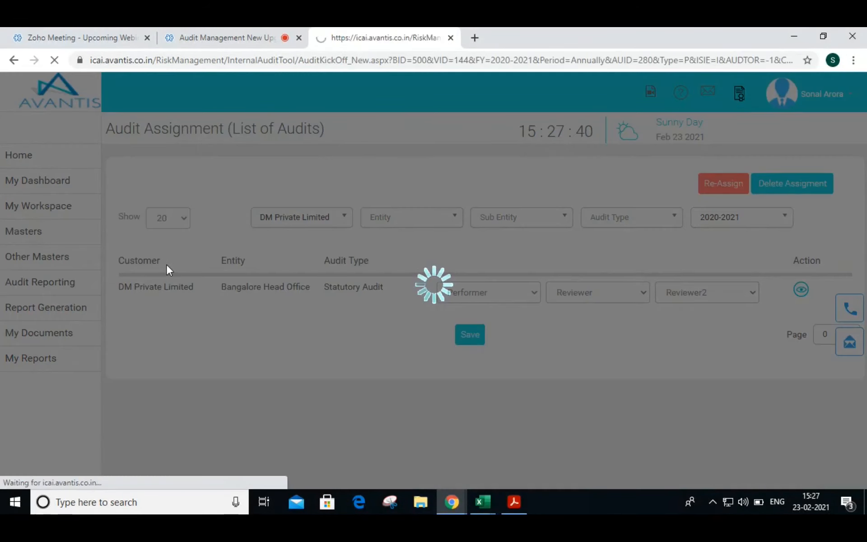
scroll(323, 312, "down", 3)
scroll(324, 312, "down", 20)
scroll(323, 312, "up", 20)
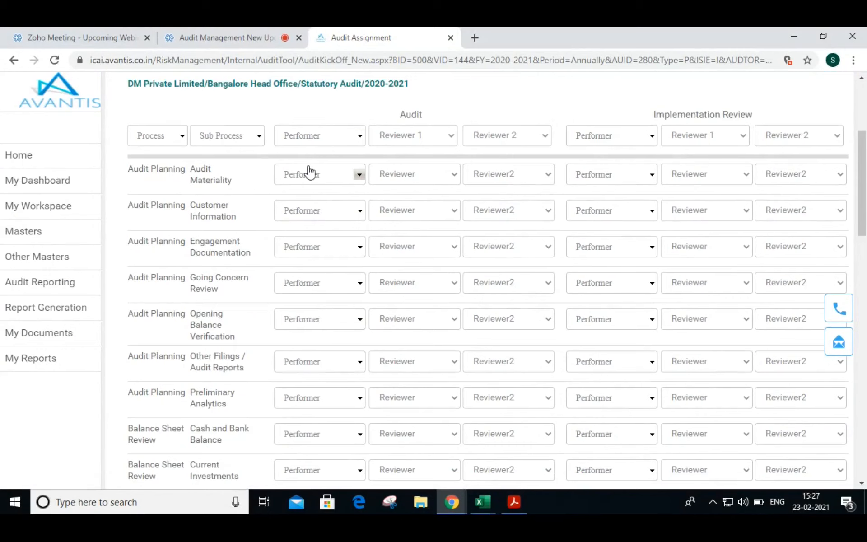
left_click(313, 178)
scroll(323, 244, "down", 2)
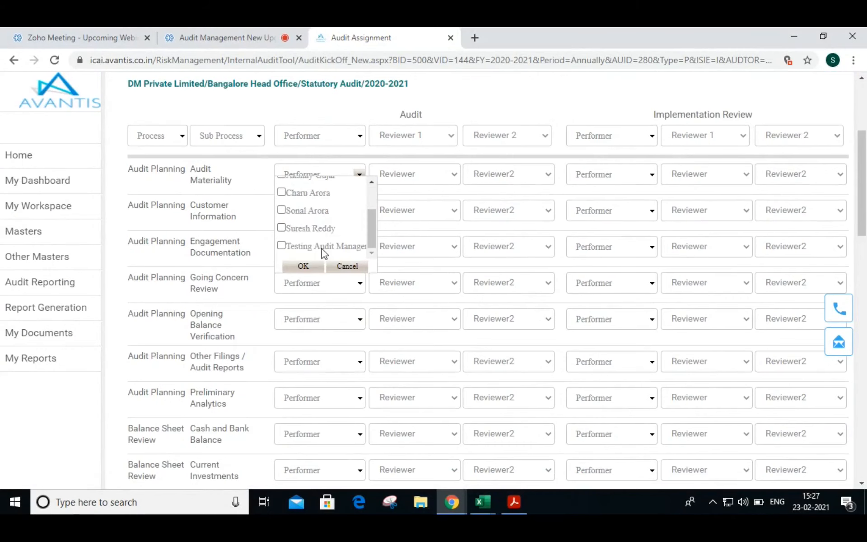
scroll(354, 122, "up", 4)
left_click(466, 312)
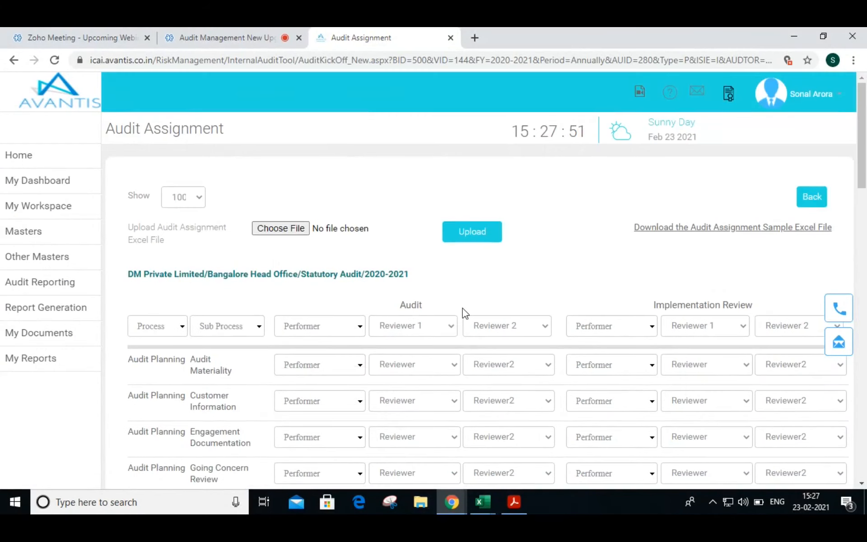
scroll(427, 332, "down", 18)
scroll(427, 333, "up", 18)
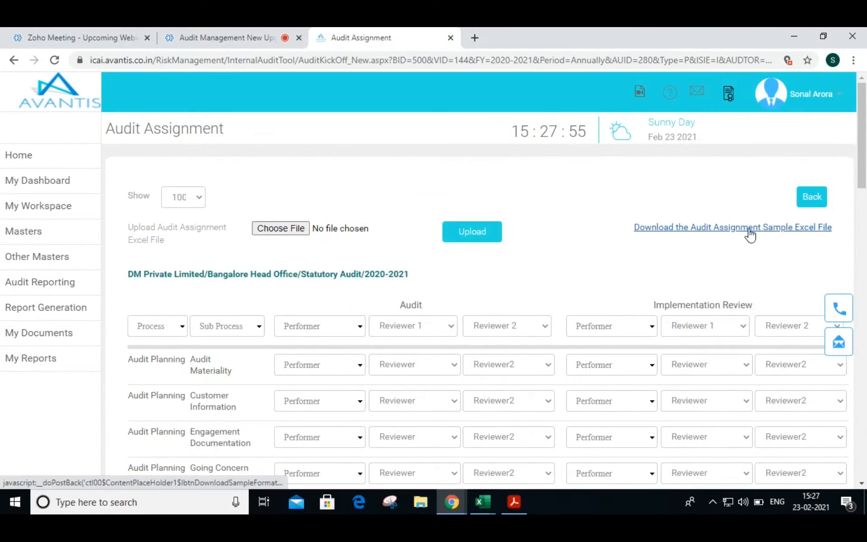
- Download the Audit Assignment sample Excel file, open it in Excel, and enable editing
left_click(698, 230)
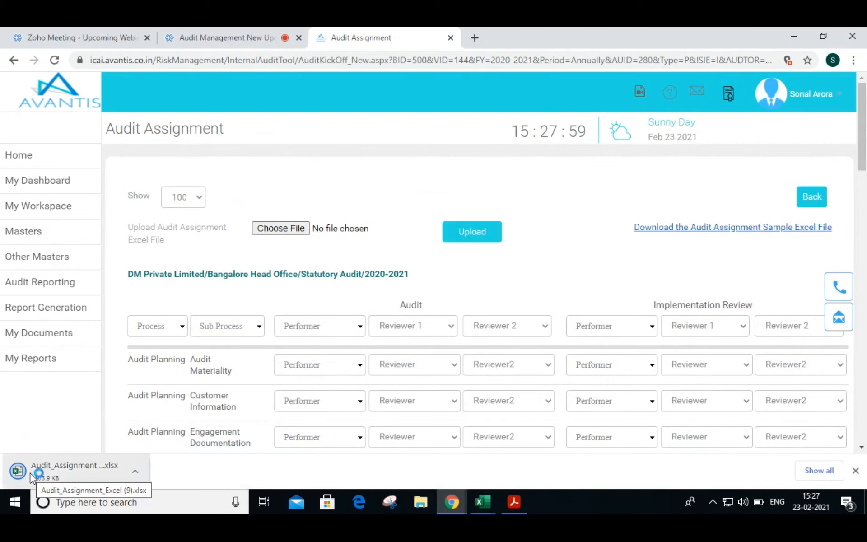
left_click(55, 472)
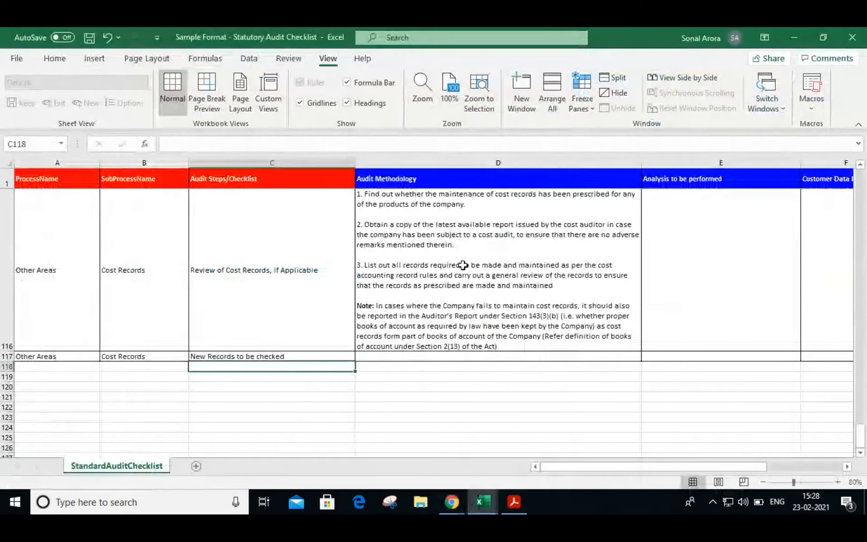
left_click(462, 266)
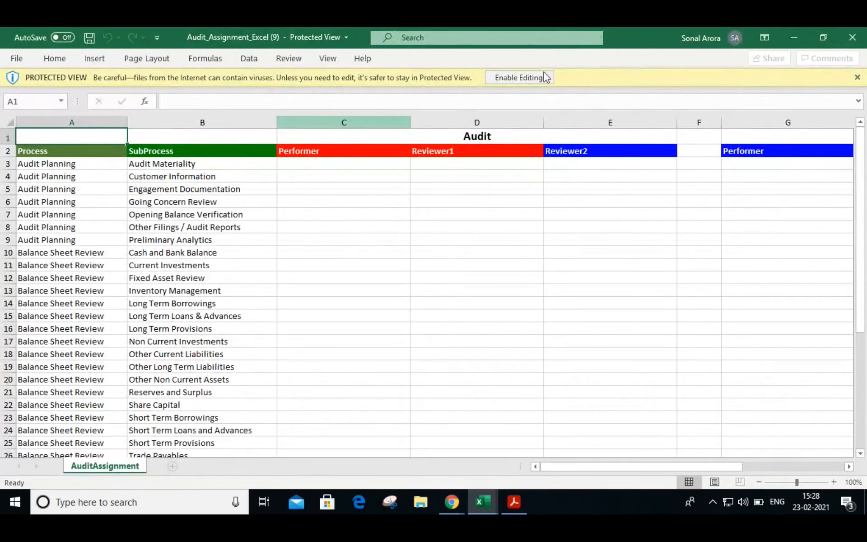
left_click(539, 77)
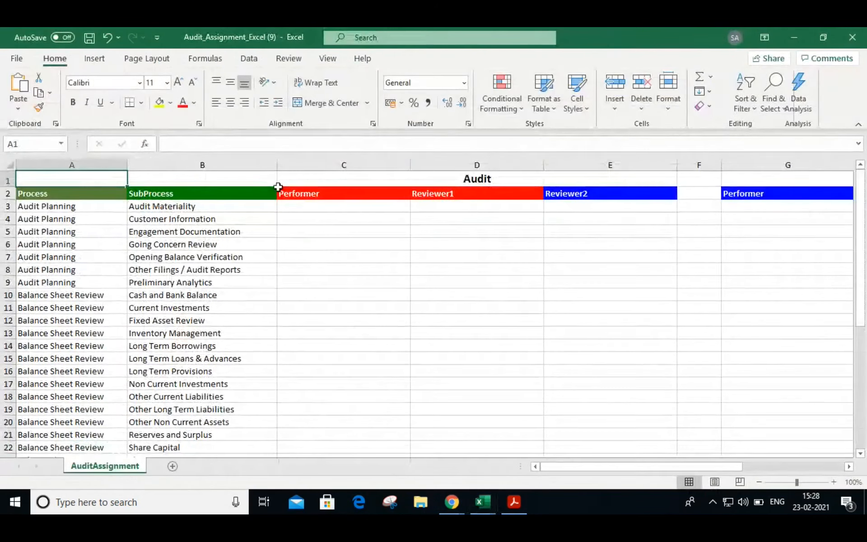
- Examine the assignment sheet's process, sub-process, Performer and Reviewer1 columns and the colour legend for mandatory columns
left_click(293, 206)
left_click_drag(70, 194, 203, 194)
left_click(354, 208)
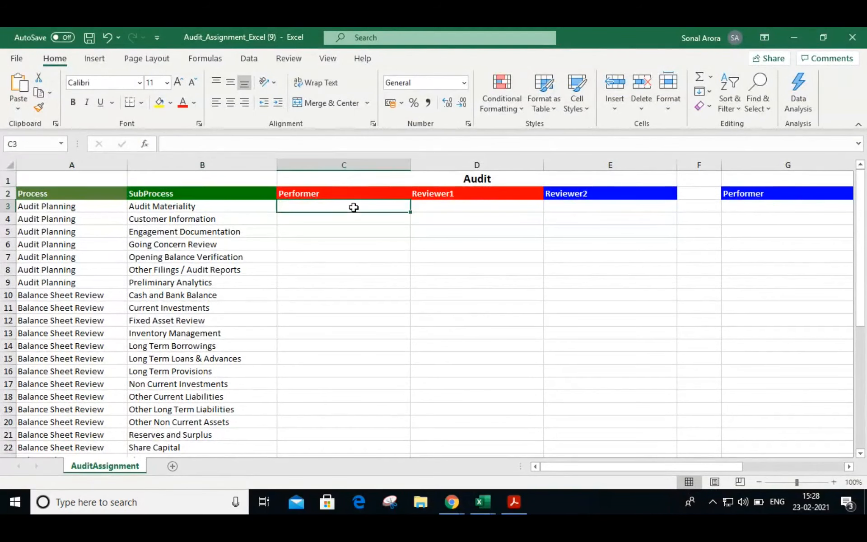
scroll(354, 224, "down", 2)
scroll(354, 224, "down", 7)
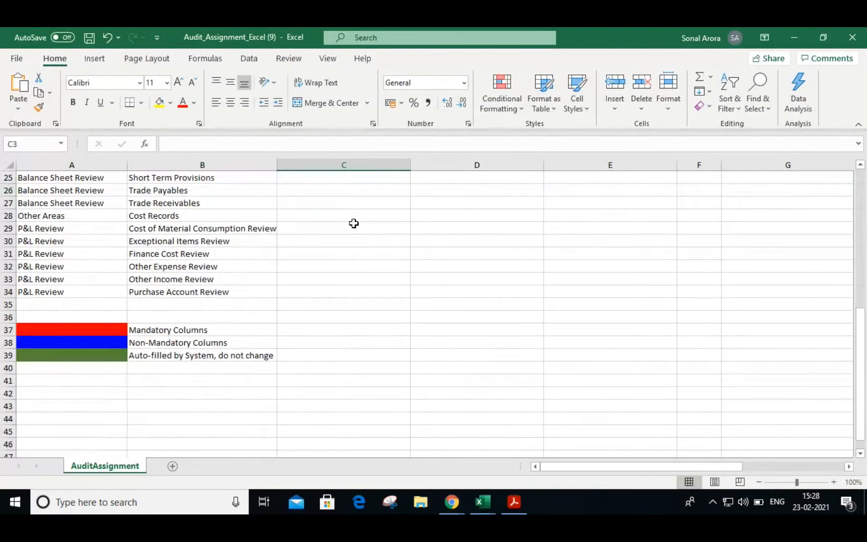
scroll(353, 243, "up", 7)
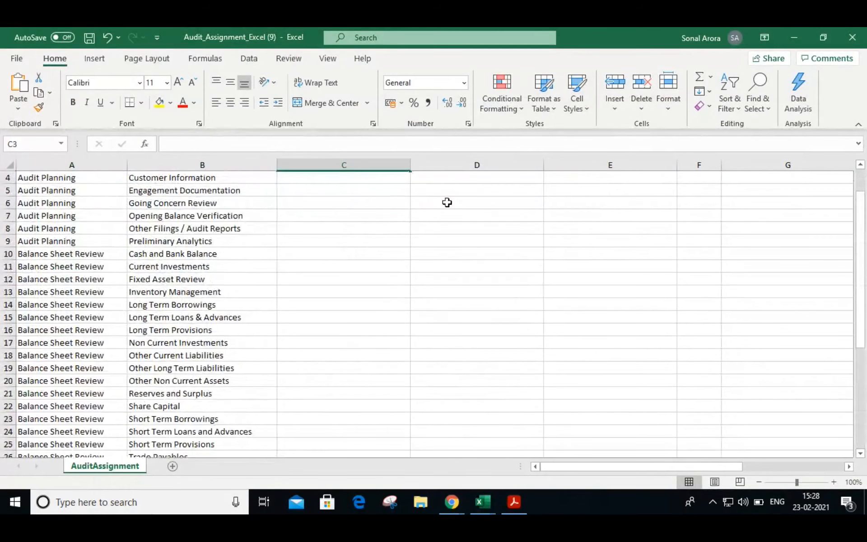
scroll(447, 202, "up", 1)
left_click_drag(447, 204, 452, 398)
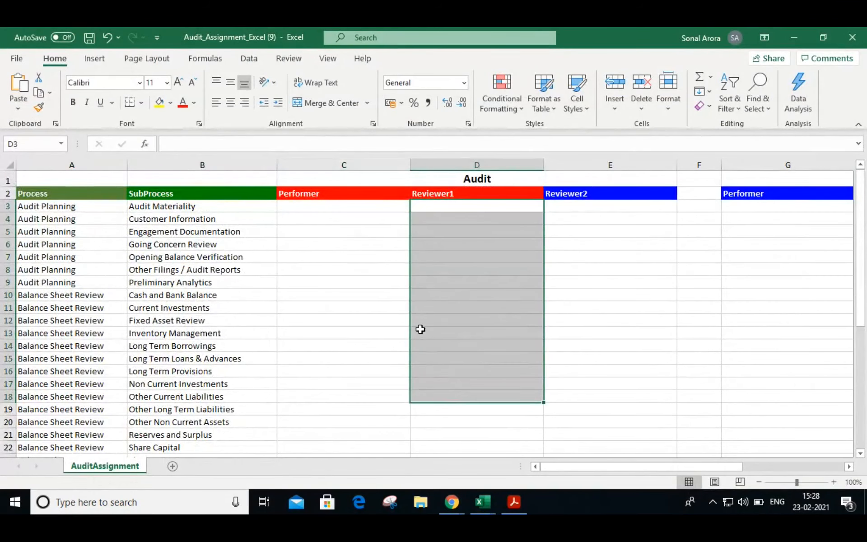
- Switch back to Avantis in the browser, return to the audit list, and filter it to DM Private Limited
key("alt+Tab")
key("alt+Tab")
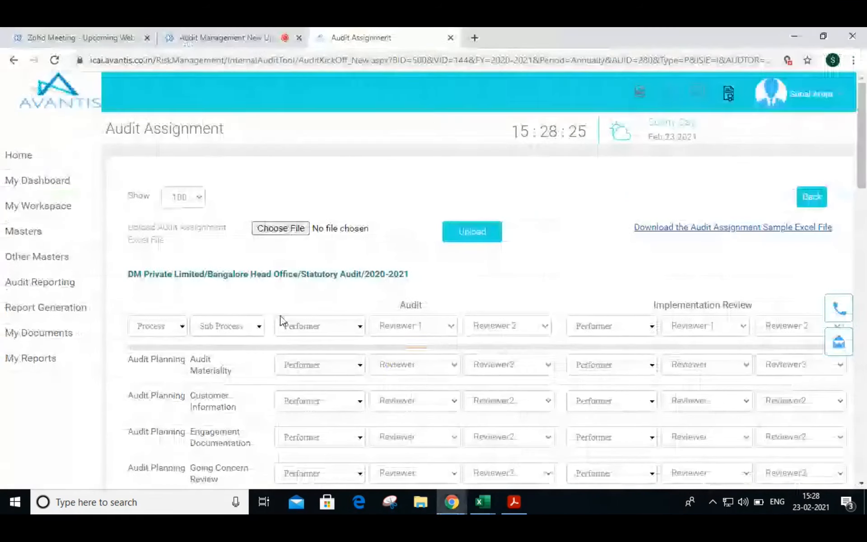
left_click(813, 199)
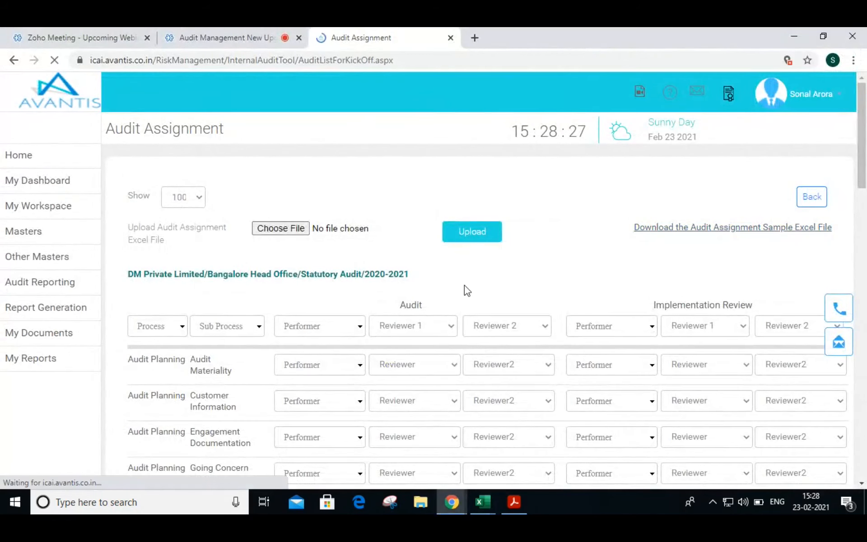
left_click(299, 224)
type("dm")
key("Return")
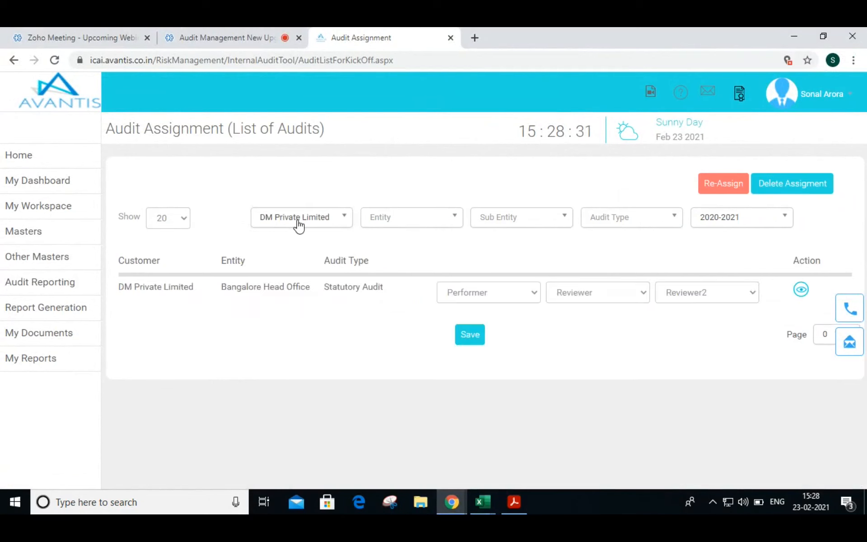
- Assign a performer and a first reviewer to the Bangalore Head Office Statutory Audit and save the assignment
left_click(513, 290)
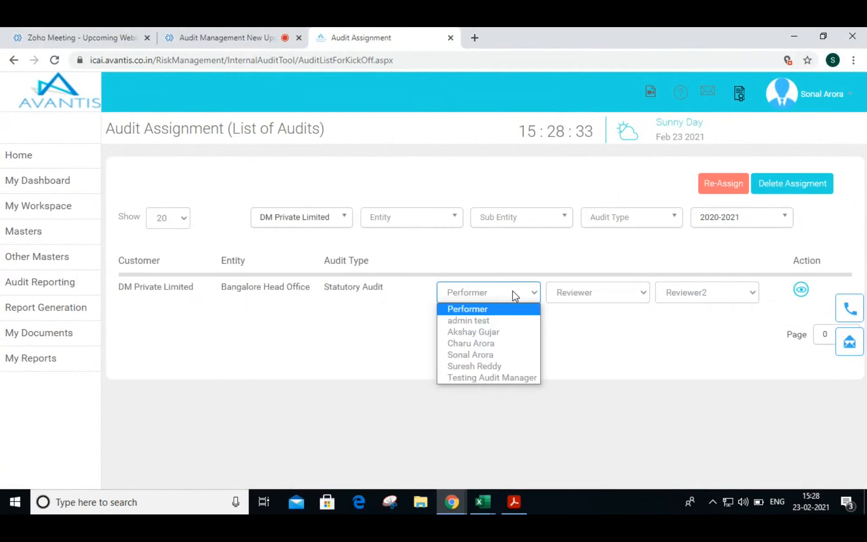
left_click(476, 347)
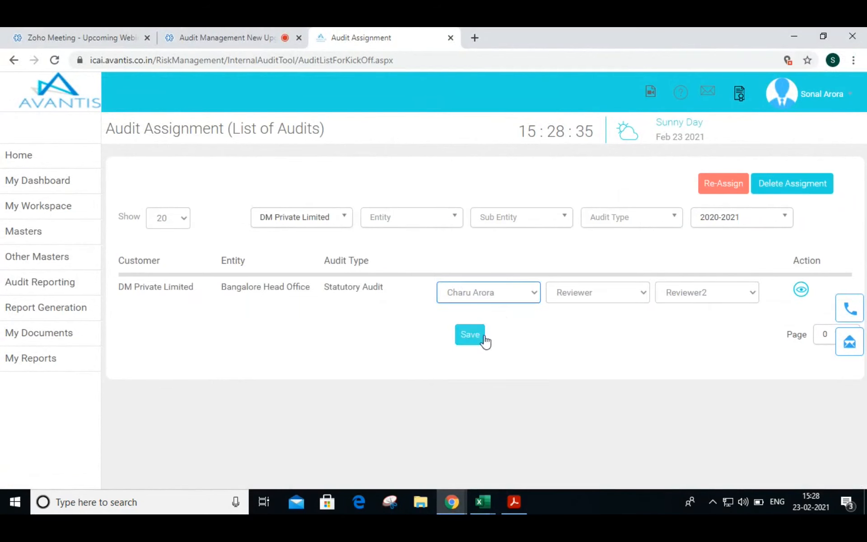
left_click(593, 294)
left_click(568, 361)
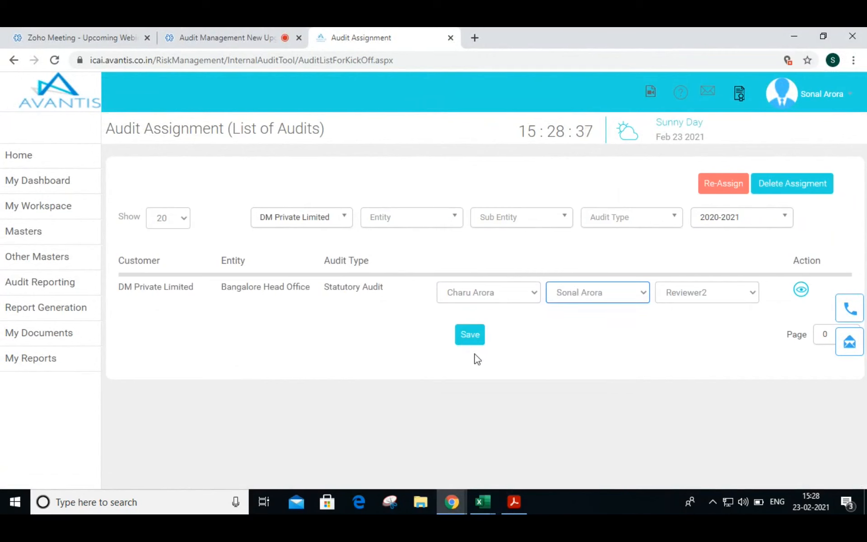
left_click(471, 335)
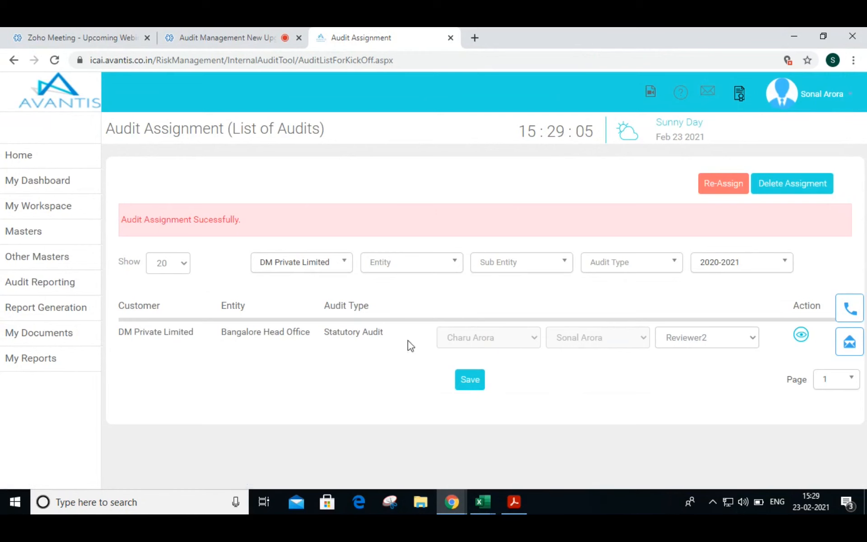
- Open My Dashboard and review the audit tracker, audit status and the open and closed audit summaries
mouse_move(25, 205)
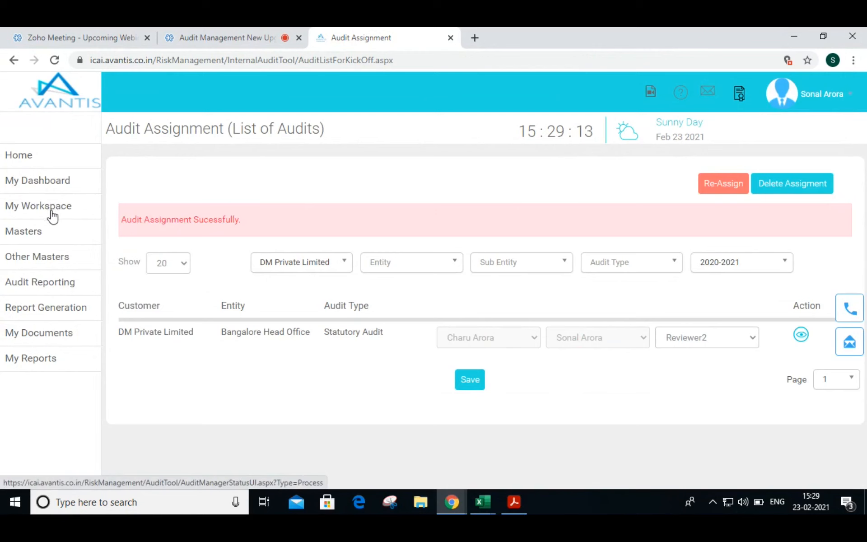
left_click(63, 185)
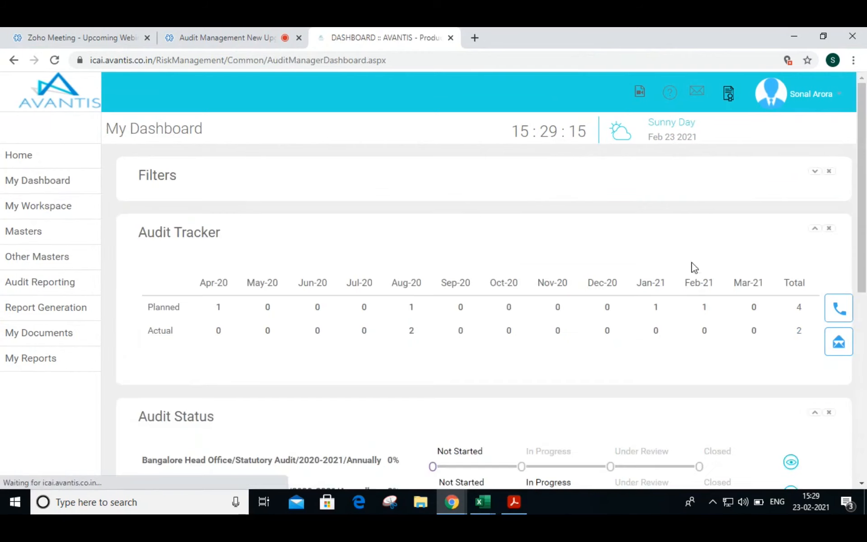
scroll(693, 266, "down", 8)
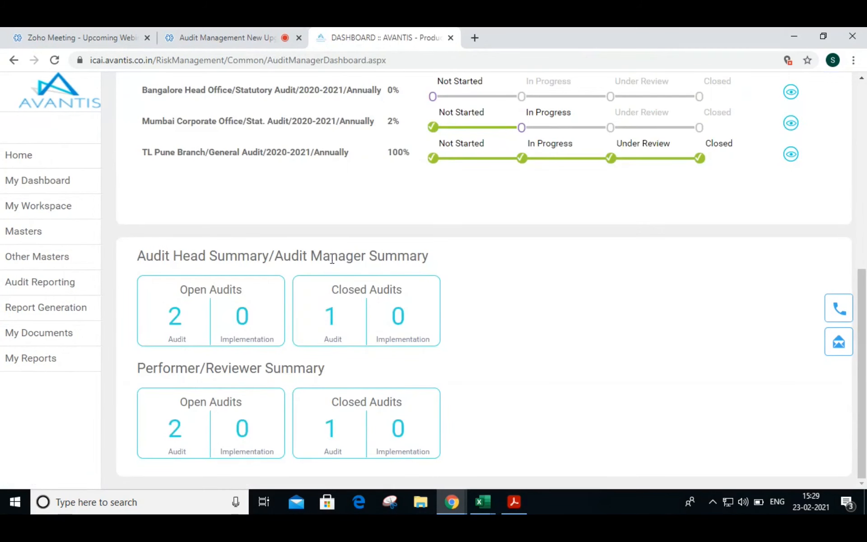
- Open the open audits from the Performer/Reviewer Summary and view the status summary of KM Private Limited's Mumbai Corporate Office Stat. Audit
left_click_drag(171, 368, 285, 248)
left_click(380, 256)
left_click(175, 430)
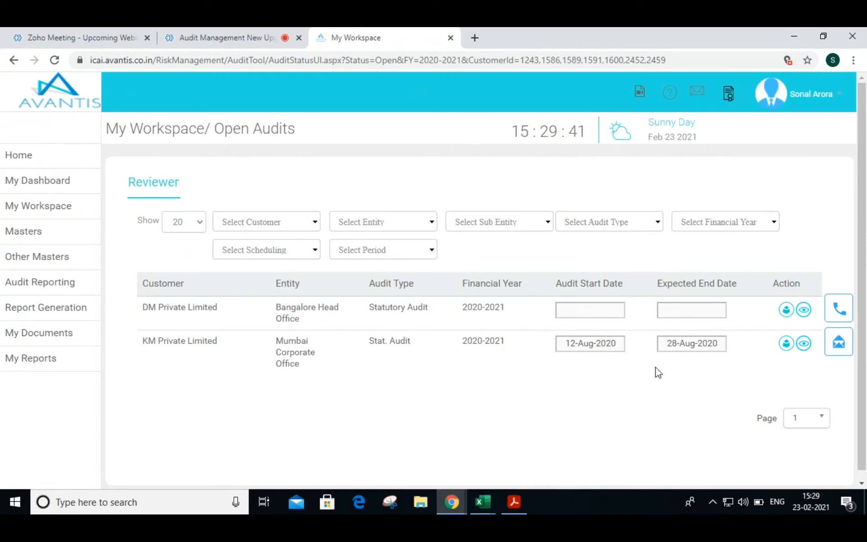
left_click(803, 345)
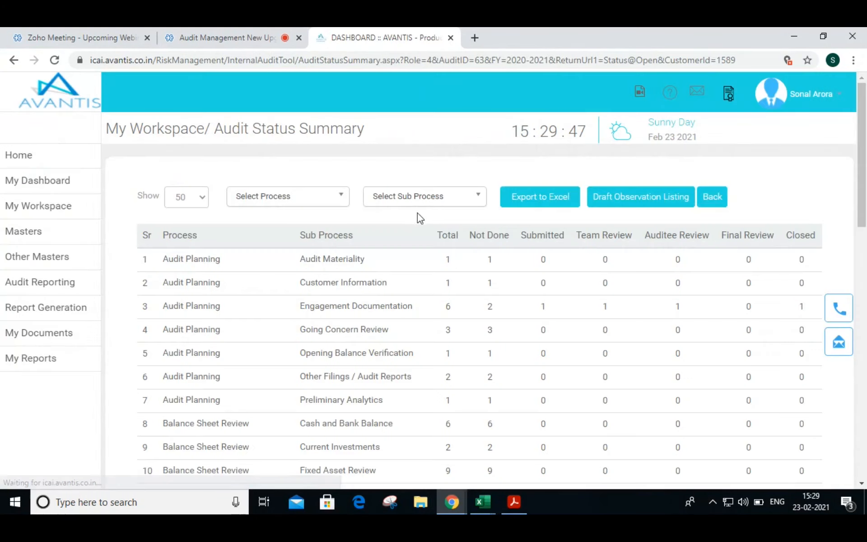
scroll(467, 231, "down", 2)
scroll(532, 260, "up", 2)
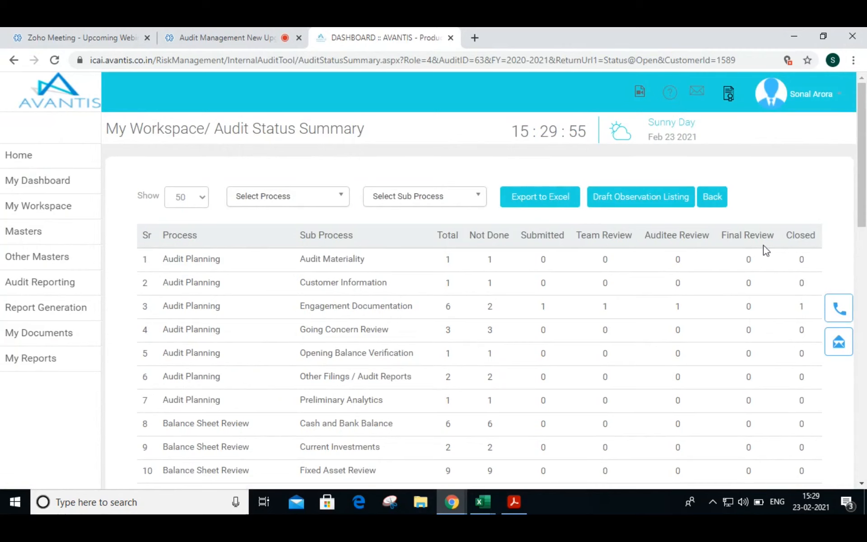
- Open the user manual, read the audit status descriptions in its Audit Documentation section, and close the manual
left_click(672, 94)
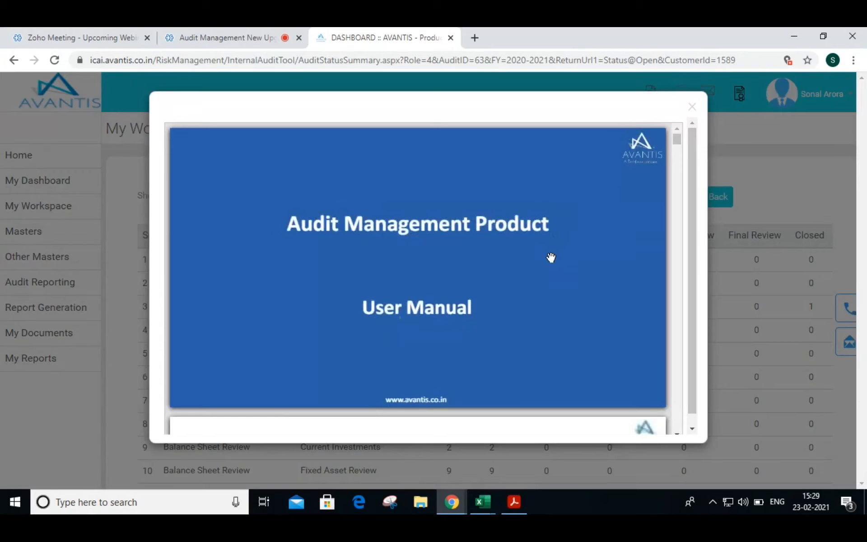
scroll(550, 256, "down", 5)
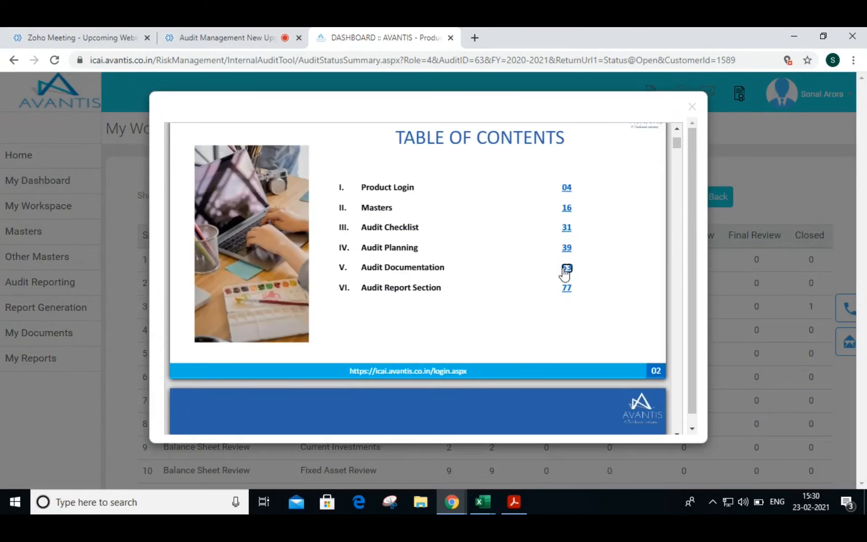
left_click(566, 270)
scroll(573, 282, "down", 20)
scroll(574, 284, "down", 20)
scroll(574, 284, "up", 15)
scroll(573, 283, "down", 6)
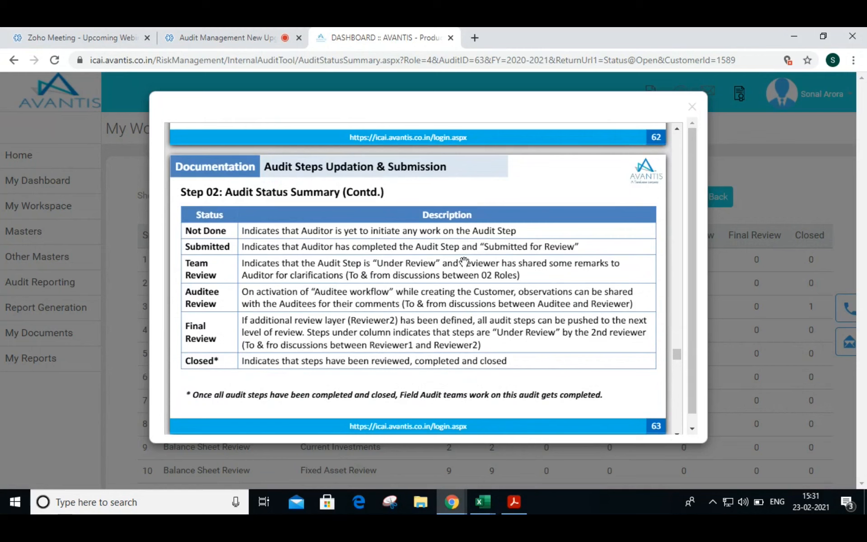
left_click(692, 107)
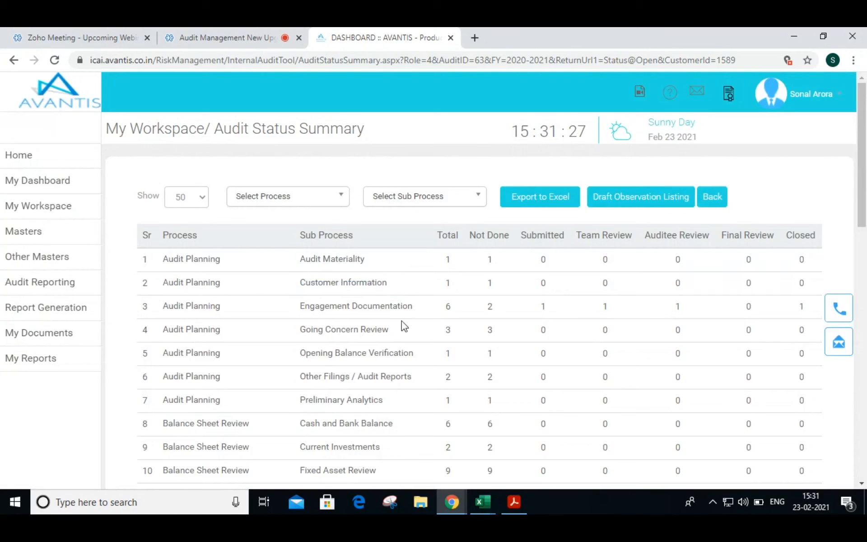
- Open the submitted Engagement Documentation audit steps and review the audit details and the Willingness Letter / Eligibility Letter step
left_click(544, 310)
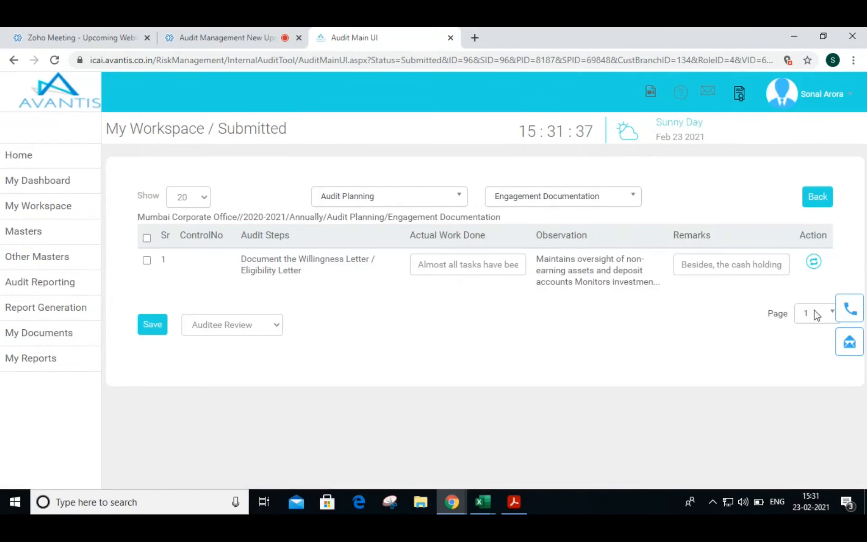
left_click_drag(499, 217, 141, 219)
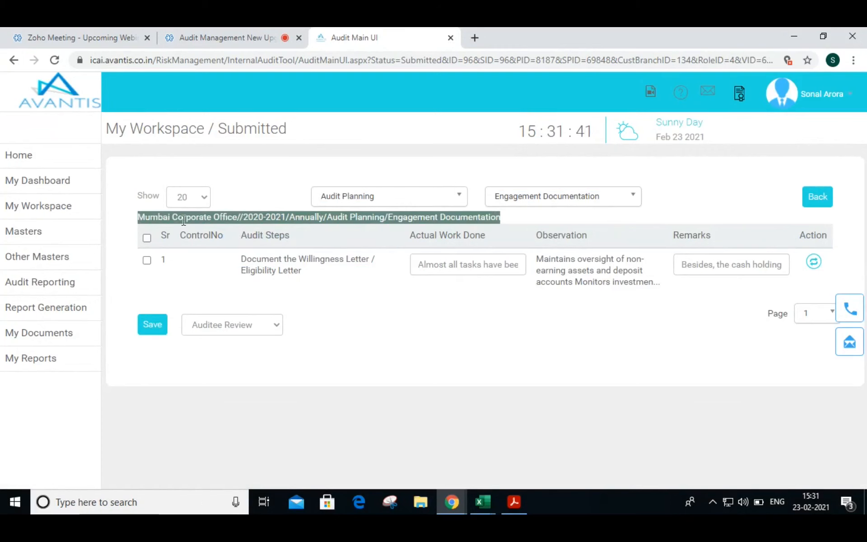
left_click(315, 278)
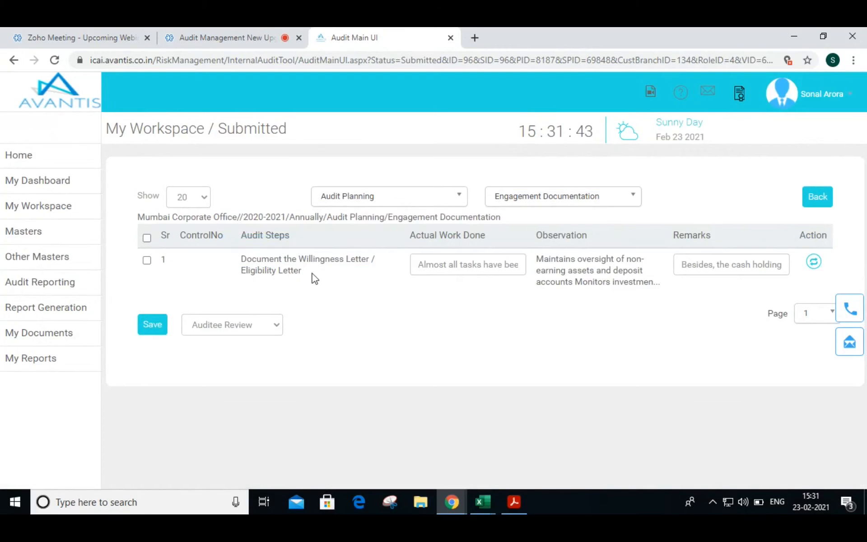
left_click_drag(315, 278, 239, 261)
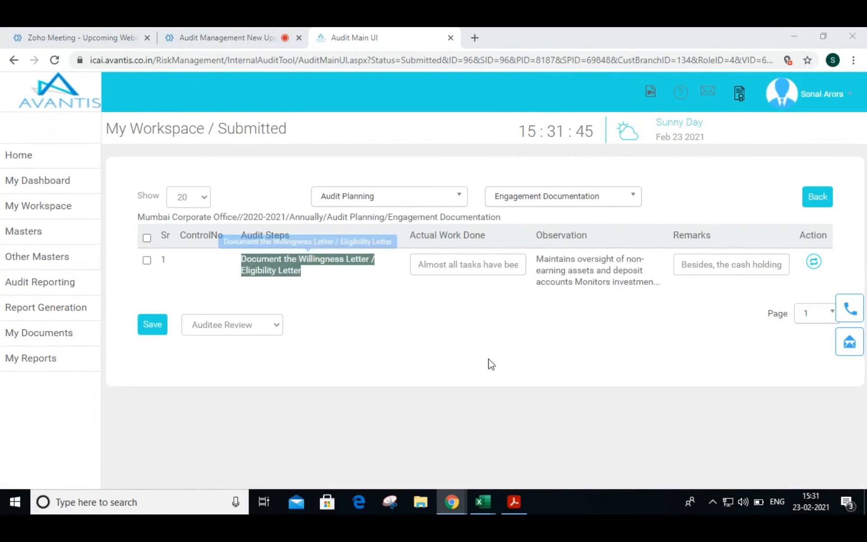
- Switch to the Statutory Audit Checklist workbook in Excel to look over its audit steps, and return to Avantis
key("alt+Tab")
key("alt+Tab")
scroll(474, 344, "up", 10)
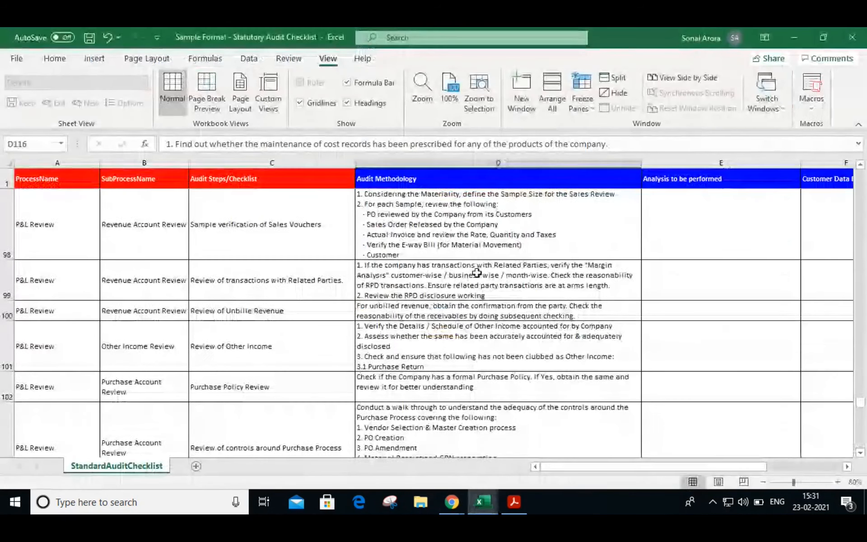
key("alt+Tab")
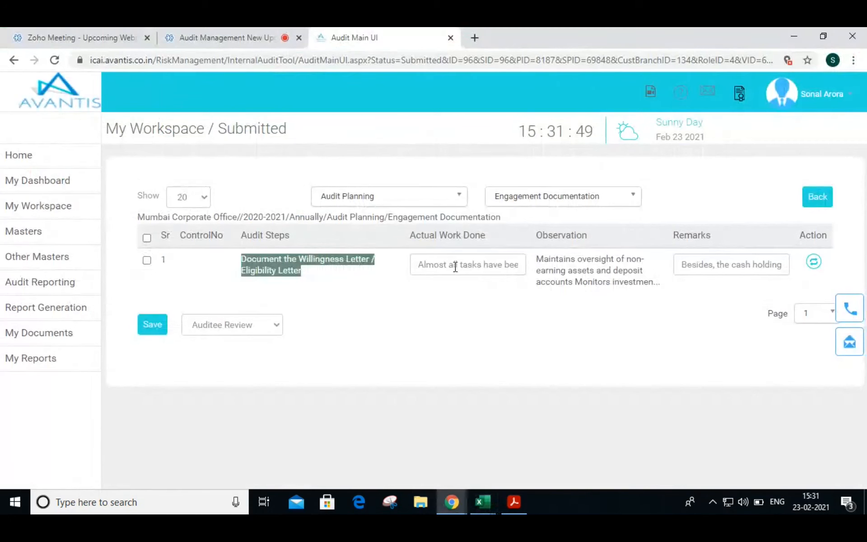
- Check the Actual Work Done entry, select the Willingness Letter / Eligibility Letter step, and view its available review statuses
left_click(504, 266)
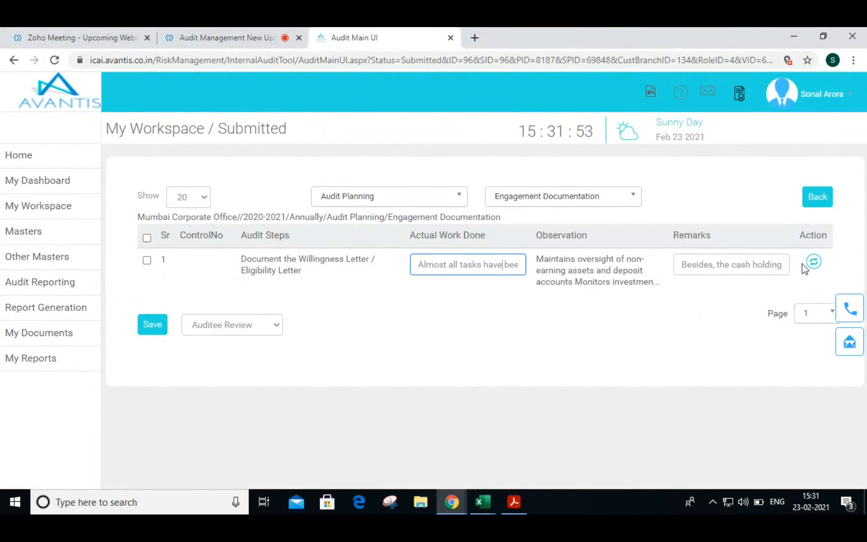
left_click(147, 261)
left_click(183, 325)
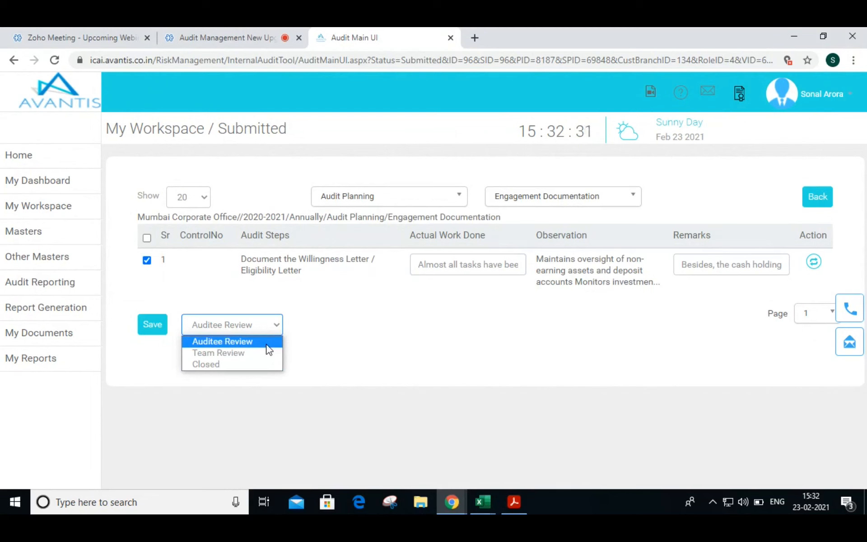
left_click(461, 304)
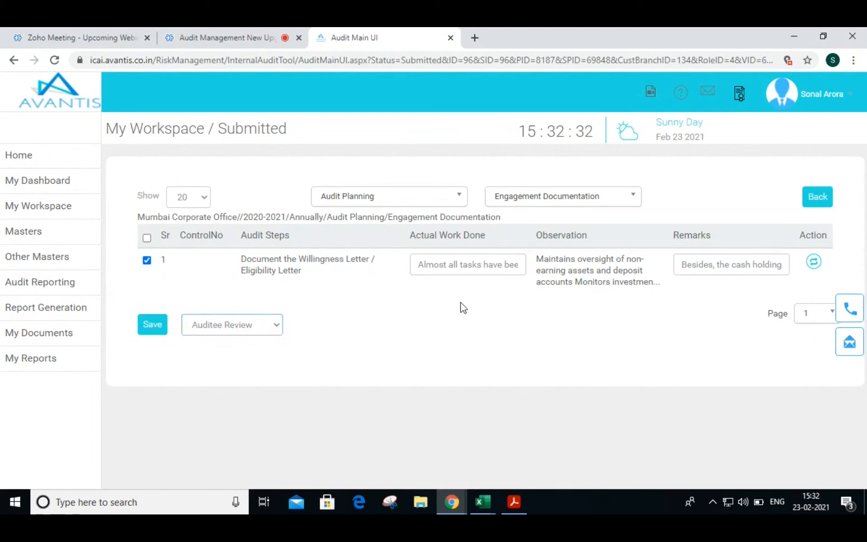
- Open the audit step's details and compare its Audit Coverage fields with the methodology and analysis columns of the Excel checklist
left_click(816, 262)
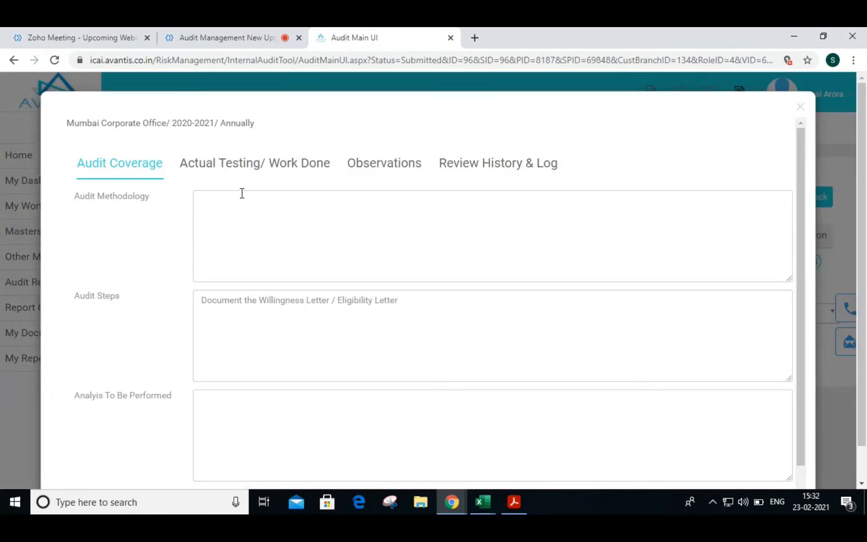
scroll(256, 311, "down", 1)
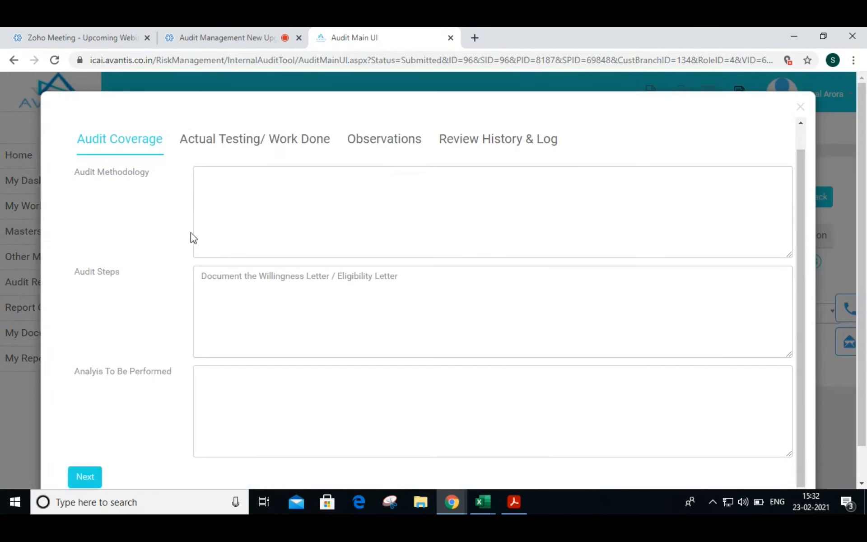
left_click(213, 183)
left_click(228, 397)
key("alt+Tab")
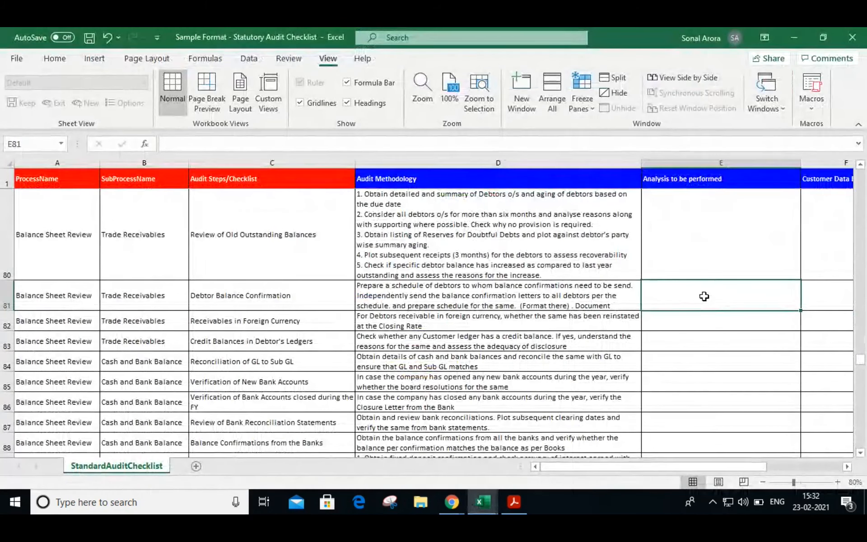
left_click_drag(668, 265, 414, 262)
scroll(443, 285, "up", 12)
key("alt+Tab")
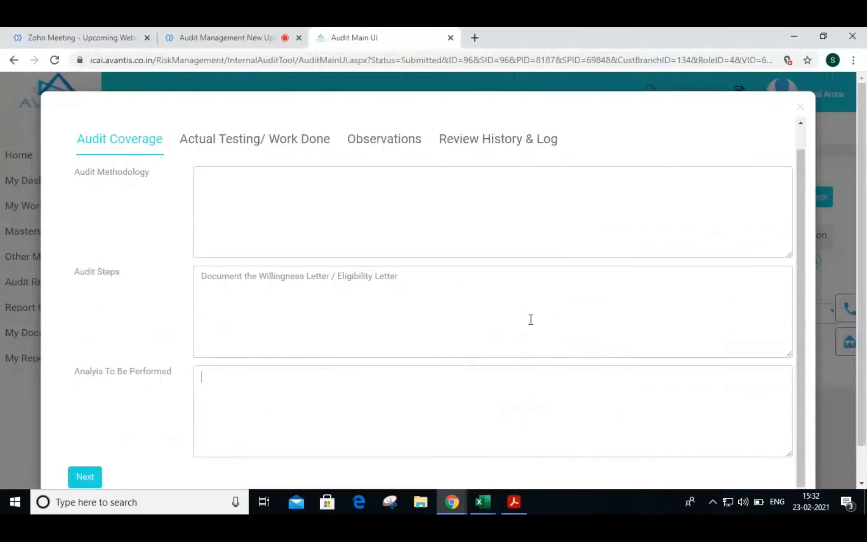
- Review the Actual Testing/Work Done details, including walkthrough, population, sample, remarks, and the working file, annexure and client data uploads
left_click(269, 139)
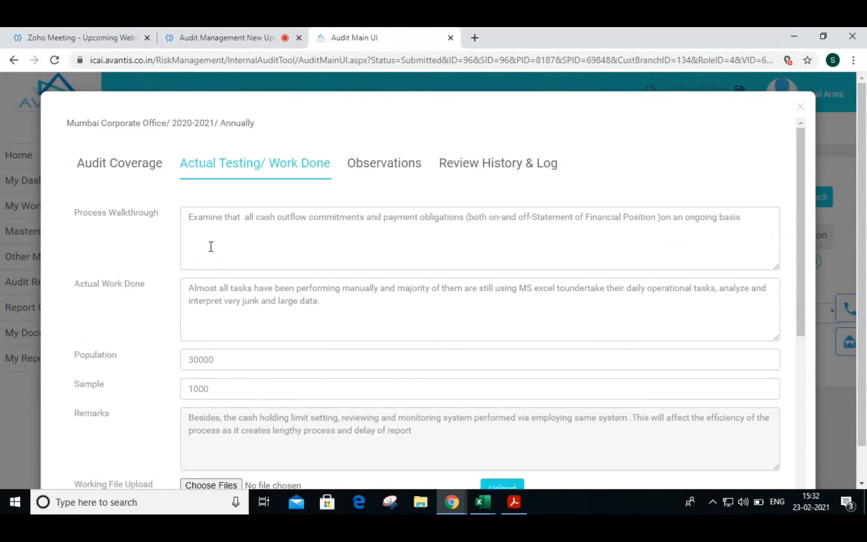
scroll(317, 234, "down", 2)
scroll(259, 259, "down", 2)
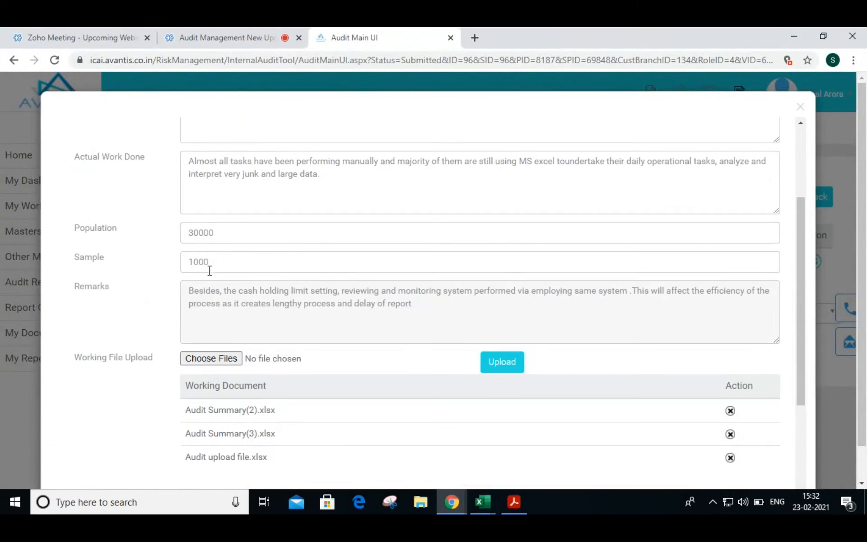
scroll(404, 330, "down", 2)
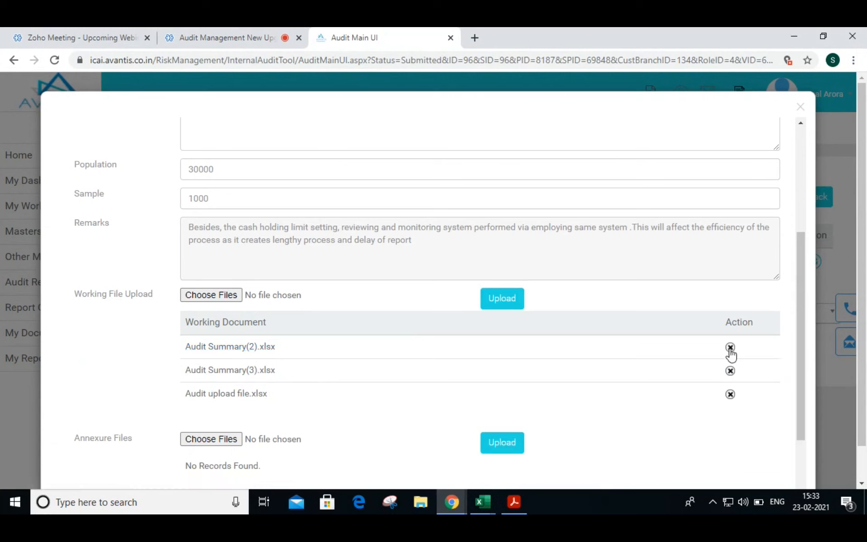
scroll(257, 397, "down", 2)
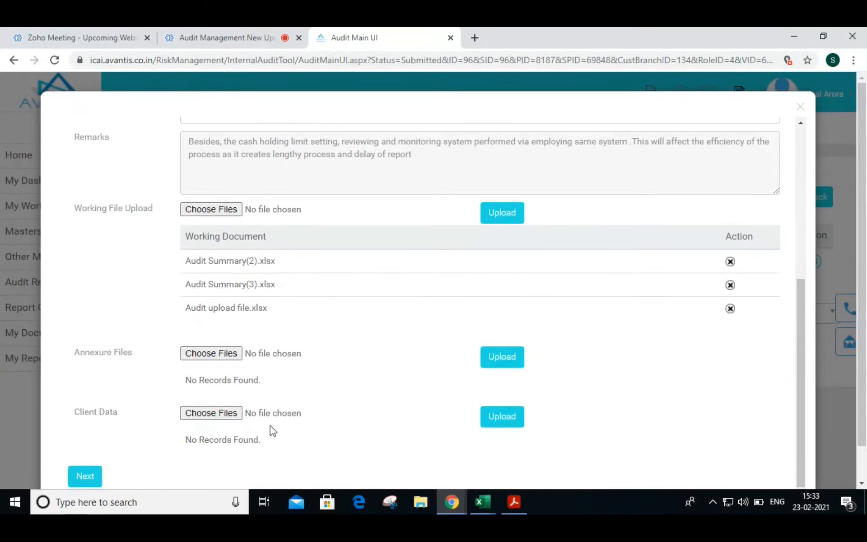
scroll(272, 429, "up", 5)
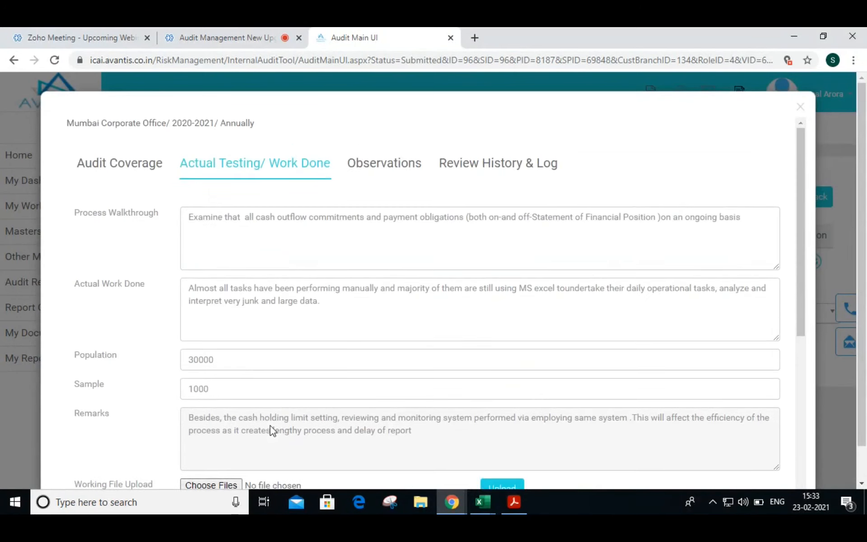
scroll(270, 423, "down", 5)
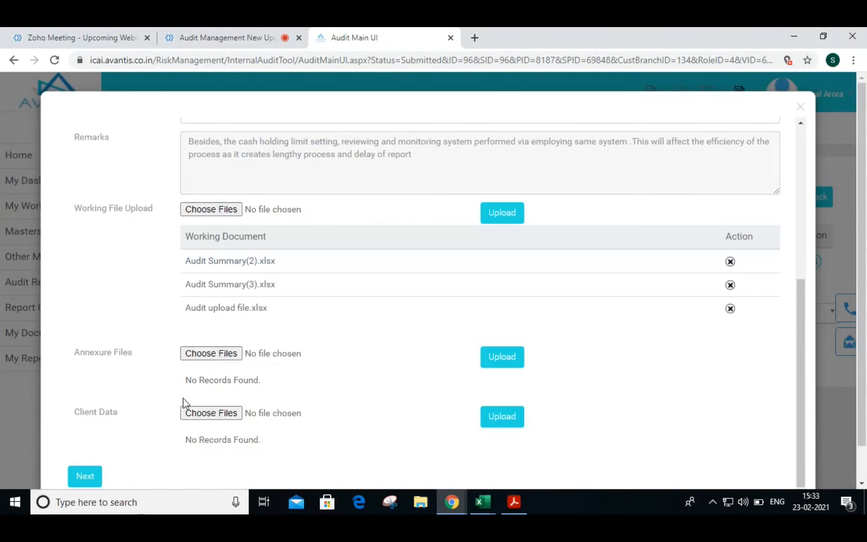
left_click_drag(97, 209, 153, 221)
left_click_drag(117, 356, 78, 357)
left_click_drag(110, 412, 79, 414)
scroll(326, 359, "up", 5)
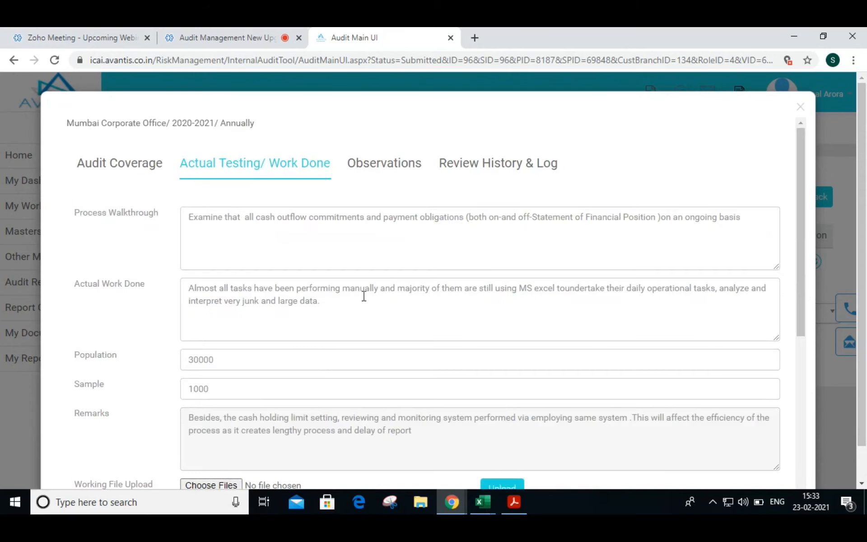
- Open the audit step's Observations and review the title, observation, brief observation, background, annexure title and transaction table
left_click(402, 167)
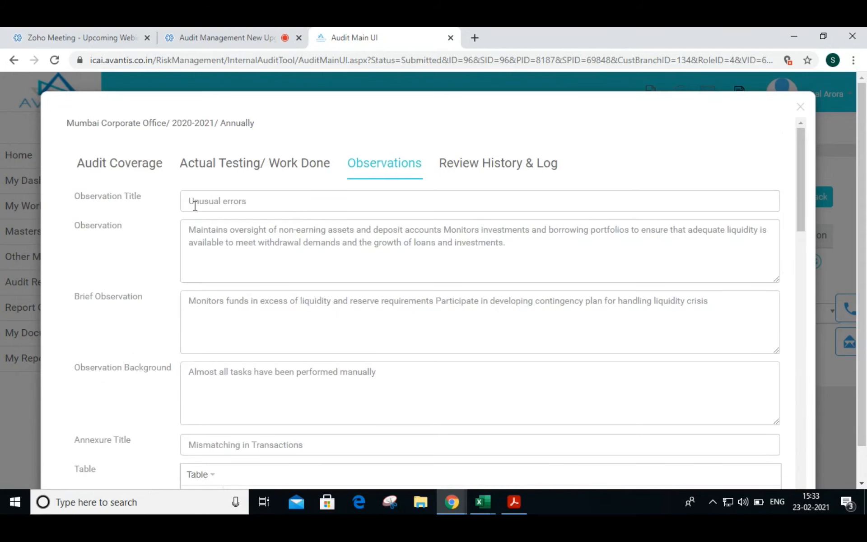
left_click(263, 234)
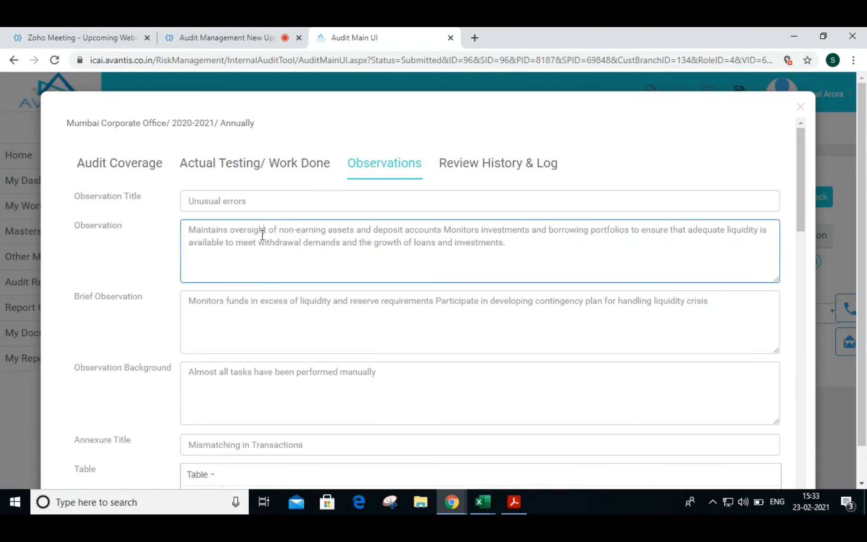
left_click(266, 310)
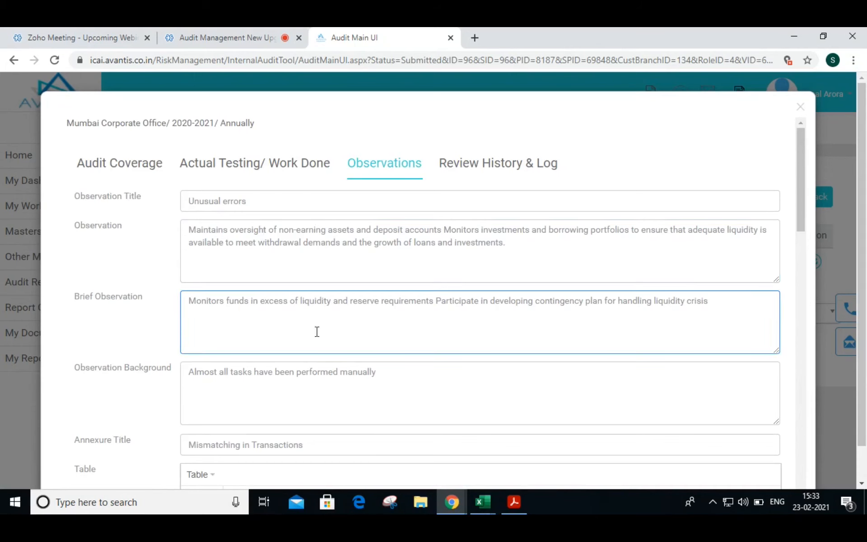
left_click(291, 390)
scroll(298, 382, "down", 1)
left_click(255, 382)
left_click(771, 459)
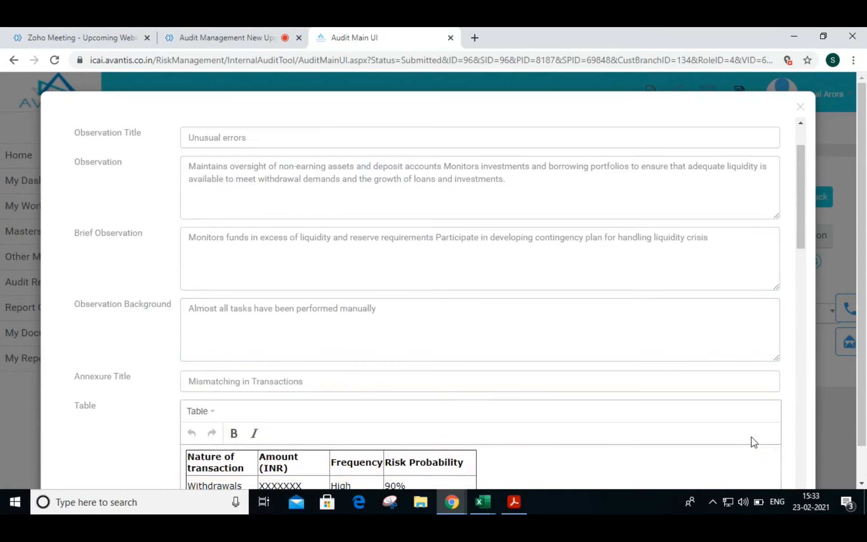
scroll(615, 352, "down", 4)
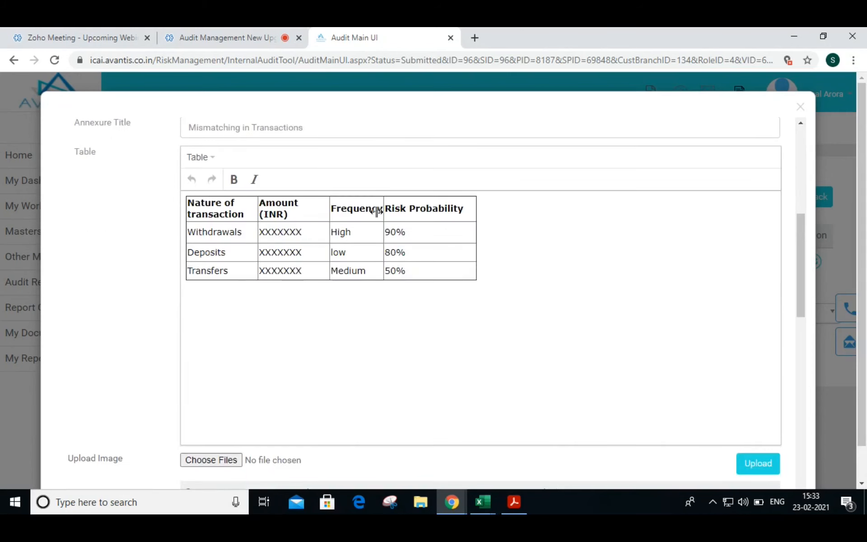
scroll(335, 300, "up", 3)
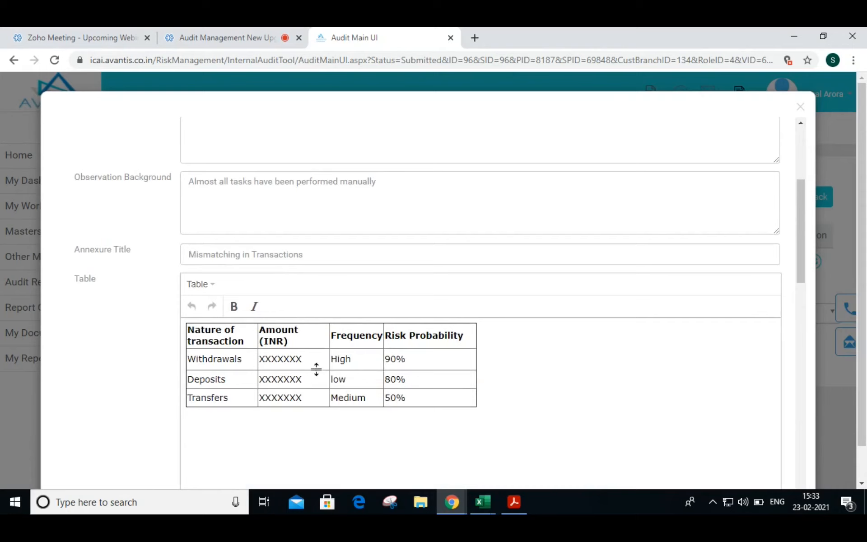
- Examine the observation's image upload, audio/video link, report type, root cause, recommendation and management response fields, and view the Time Line calendar
scroll(442, 423, "down", 5)
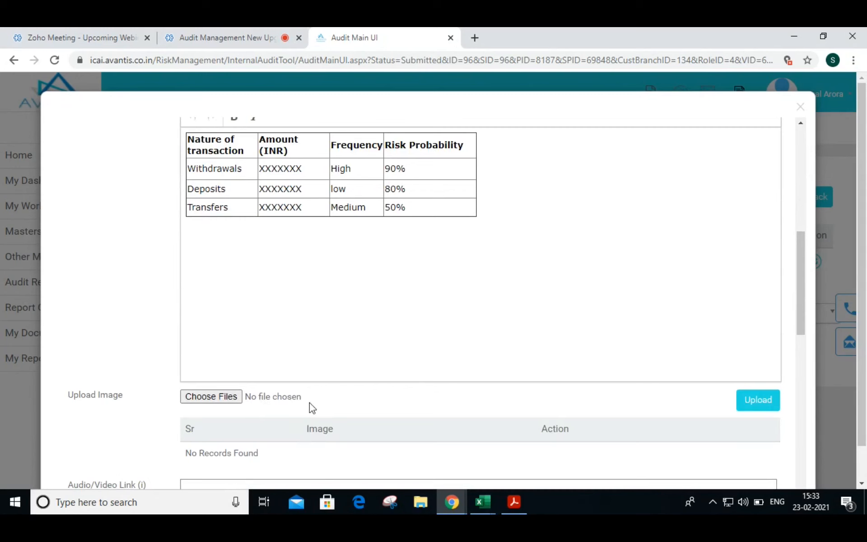
scroll(310, 402, "down", 2)
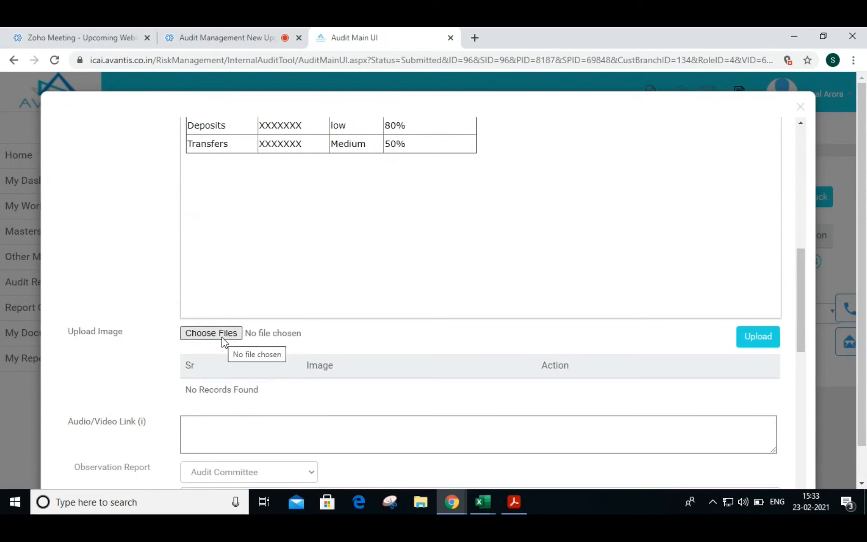
scroll(318, 345, "down", 2)
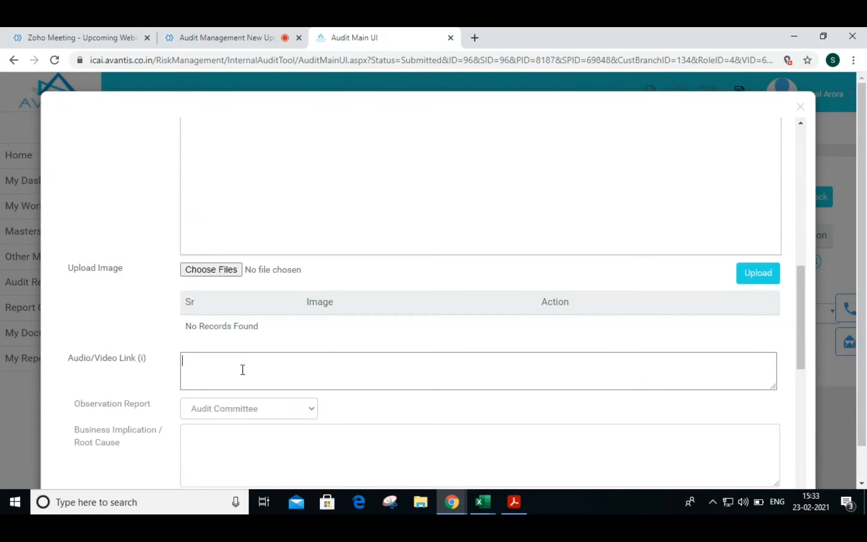
scroll(242, 369, "down", 8)
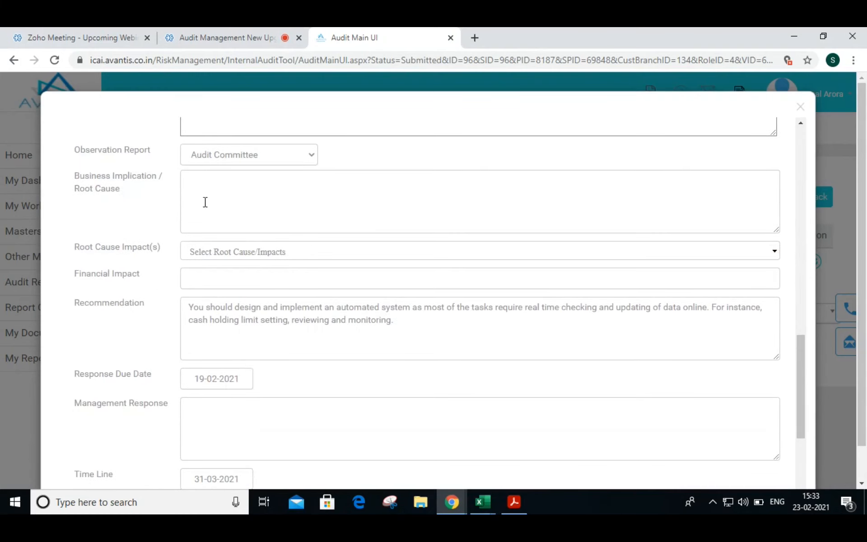
scroll(244, 275, "down", 2)
scroll(277, 283, "down", 2)
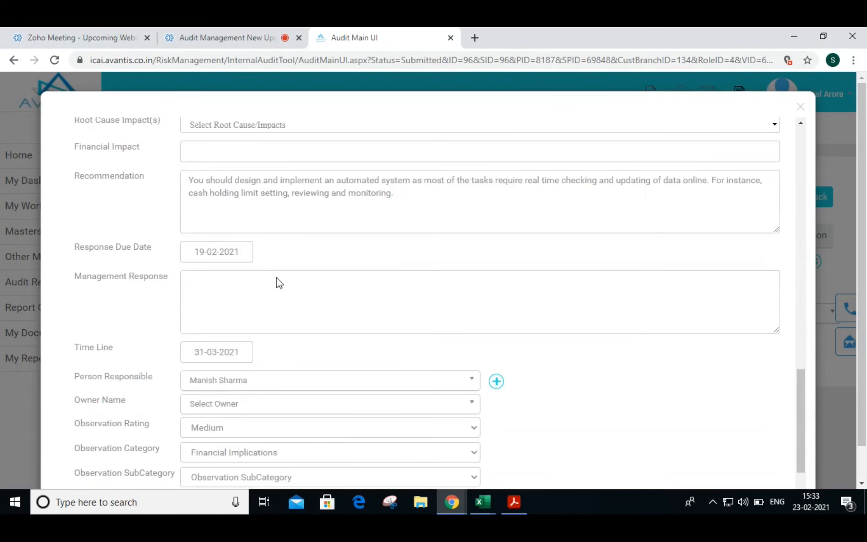
left_click(219, 295)
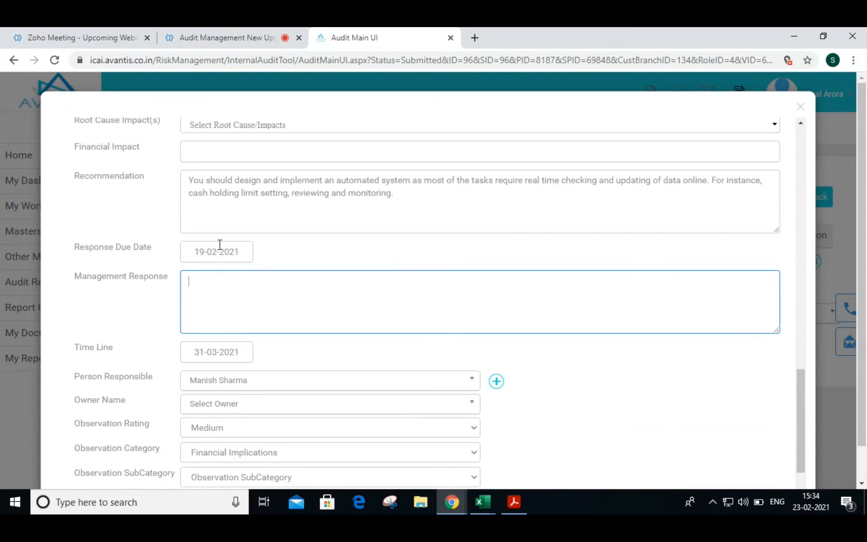
left_click(226, 352)
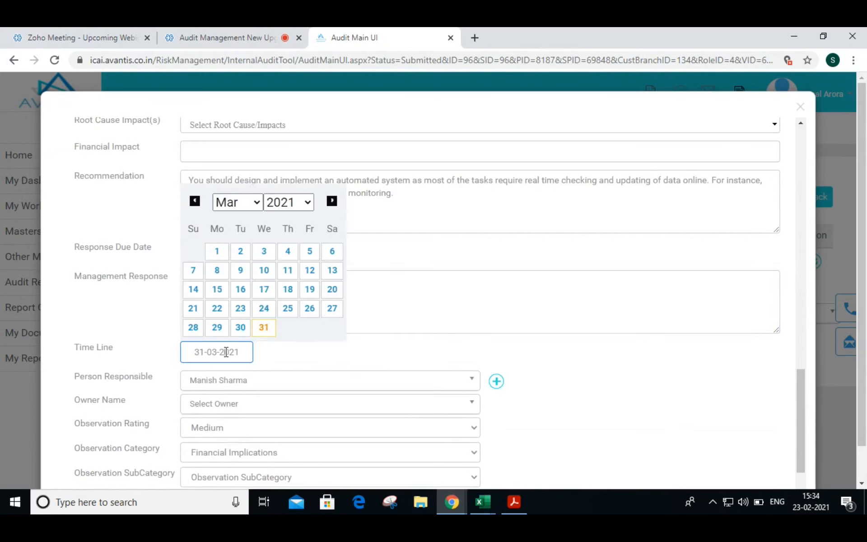
left_click(296, 361)
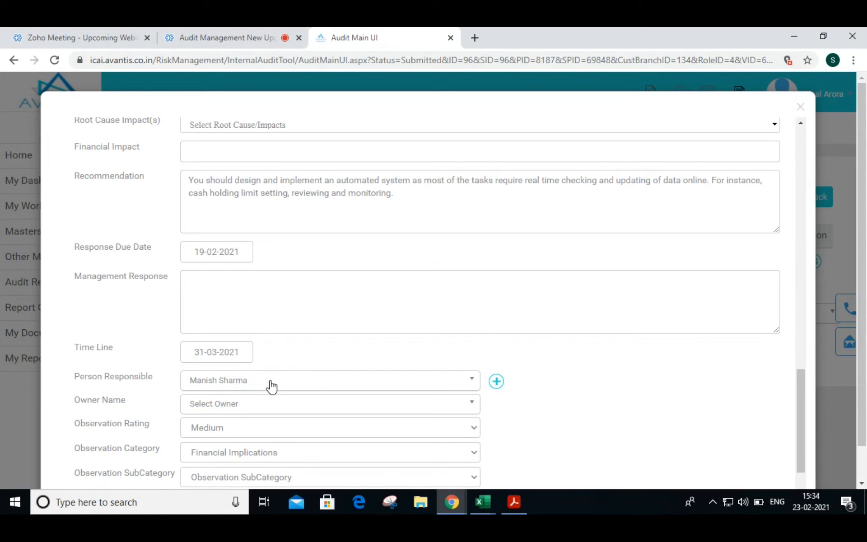
- View the available Observation Rating and Observation Category options without changing them, and return to the start of the observation form
scroll(346, 379, "down", 1)
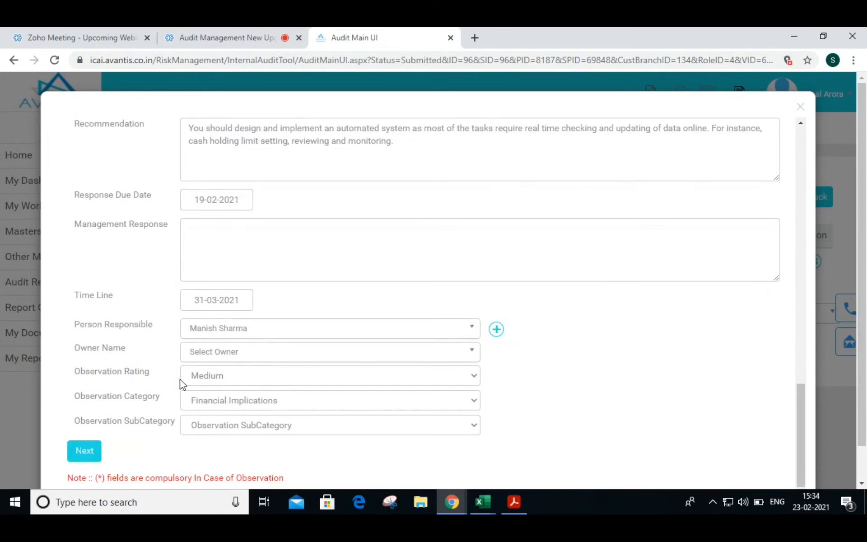
left_click(198, 377)
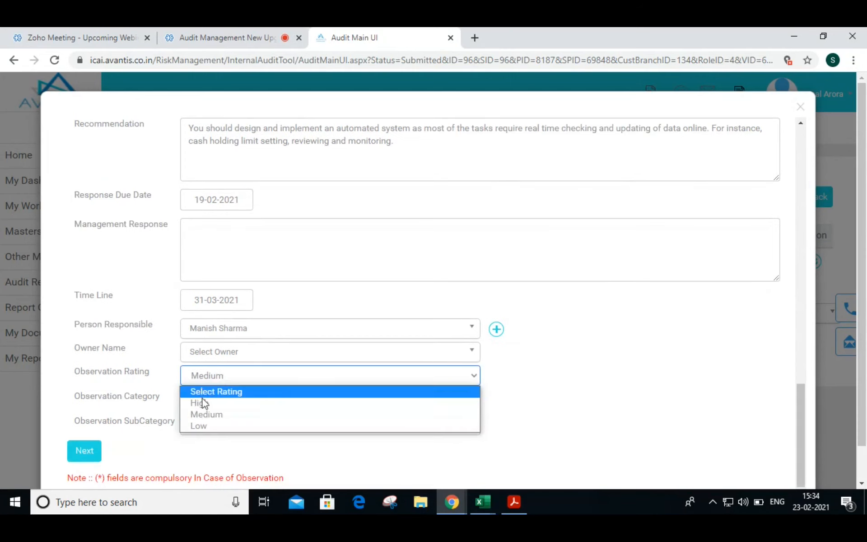
left_click(163, 375)
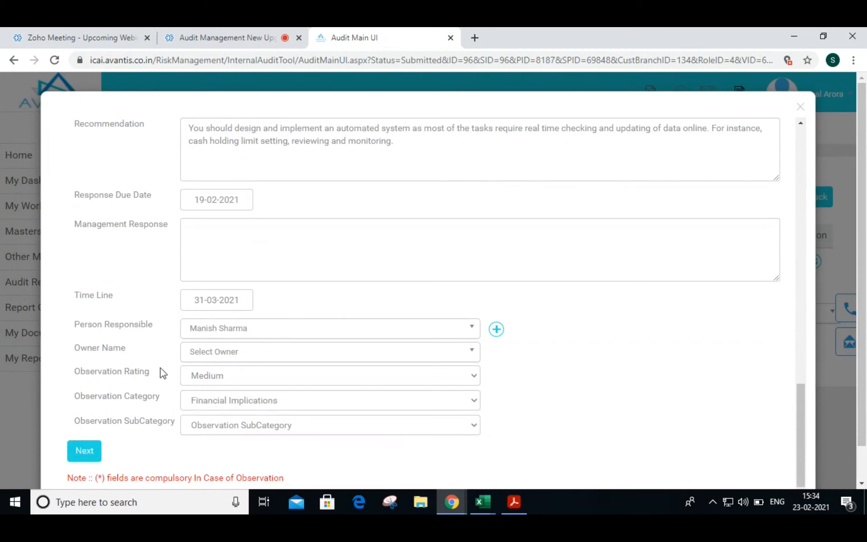
left_click(189, 408)
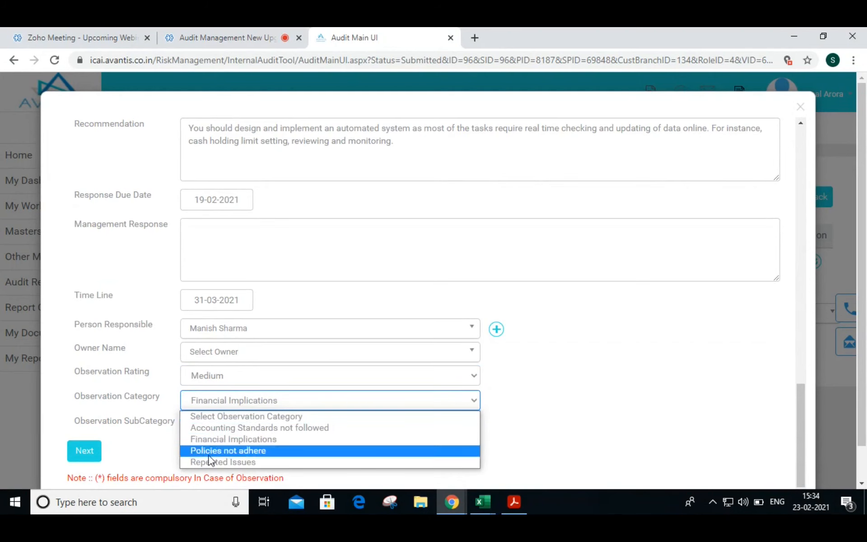
left_click(199, 396)
scroll(225, 397, "up", 15)
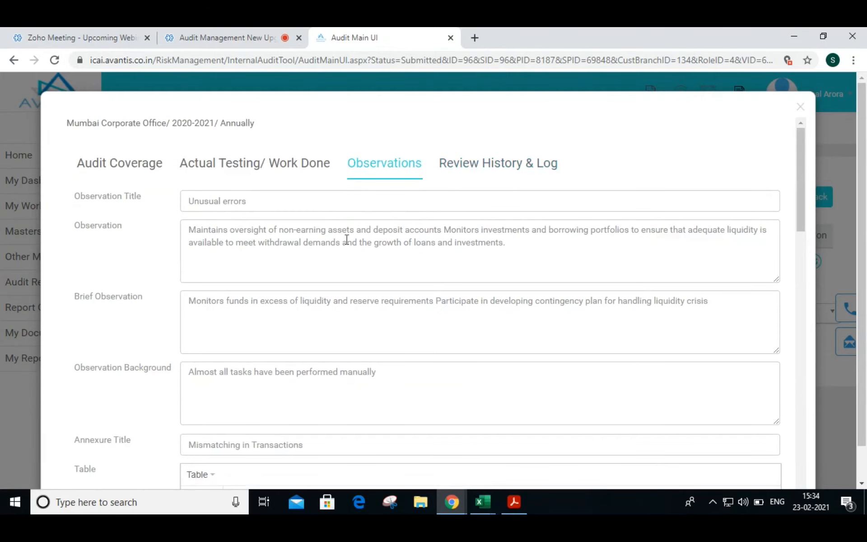
scroll(319, 360, "down", 3)
scroll(319, 364, "up", 3)
- Review the audit step's Review History & Log, including the submitted remark, Review Remark field, status options and Audit Log, and close the details
left_click(446, 168)
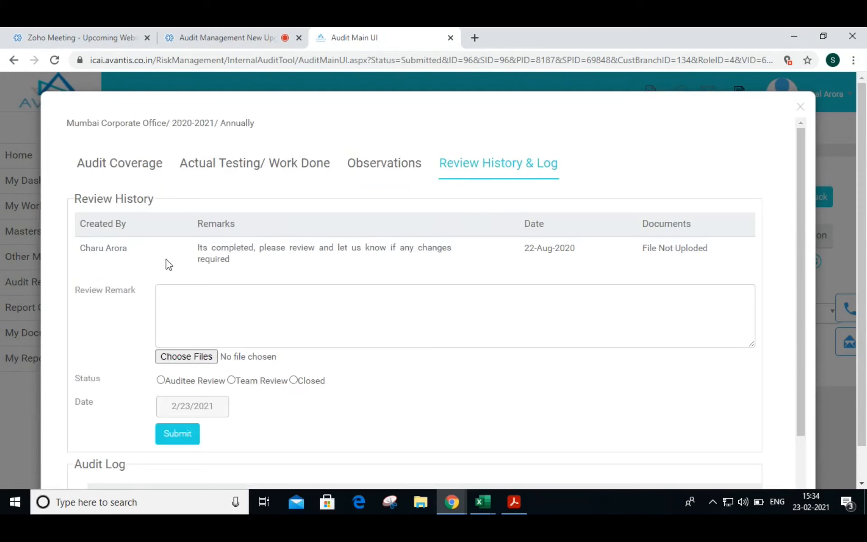
left_click_drag(228, 260, 196, 254)
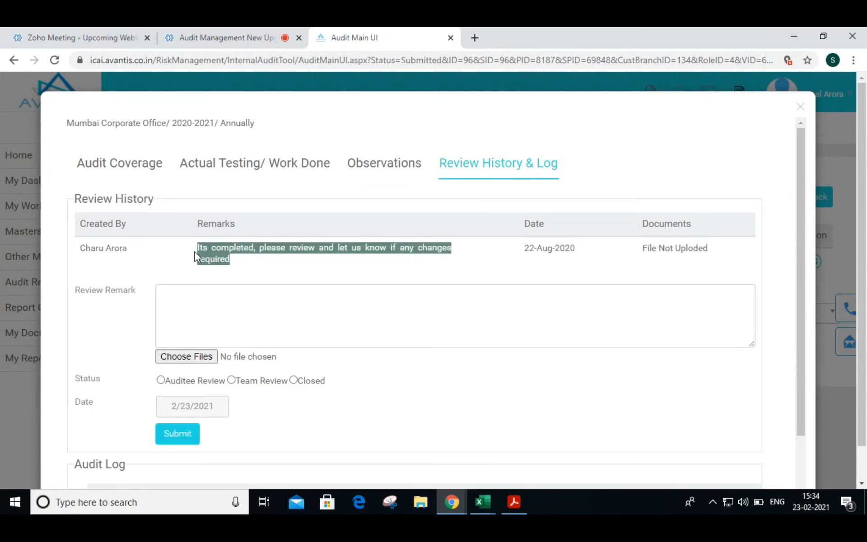
left_click(456, 240)
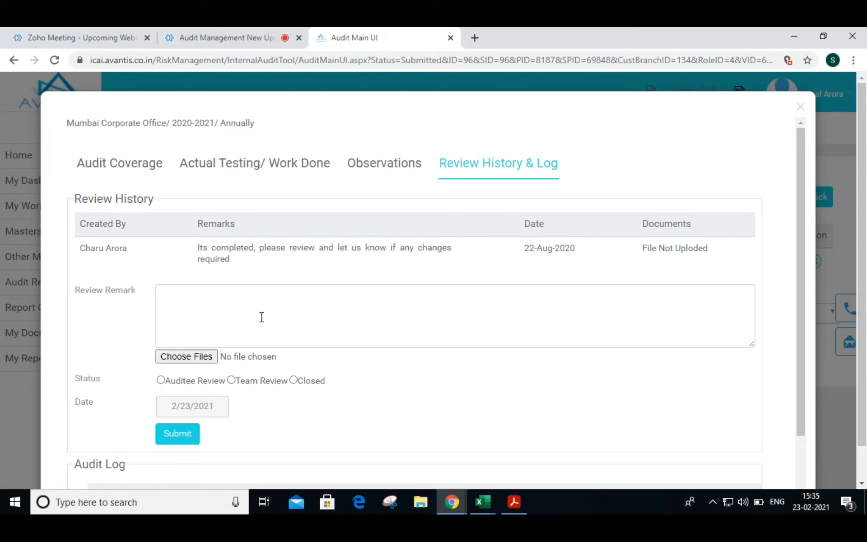
left_click(230, 324)
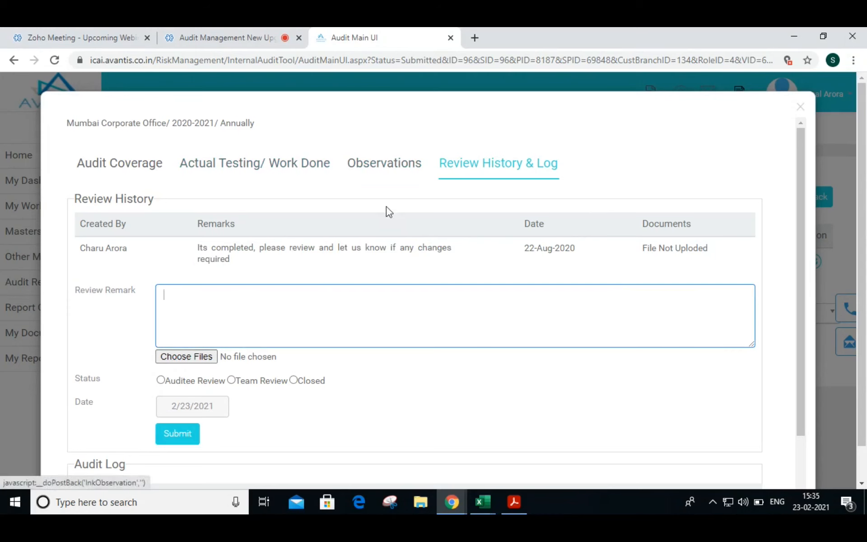
scroll(202, 313, "down", 2)
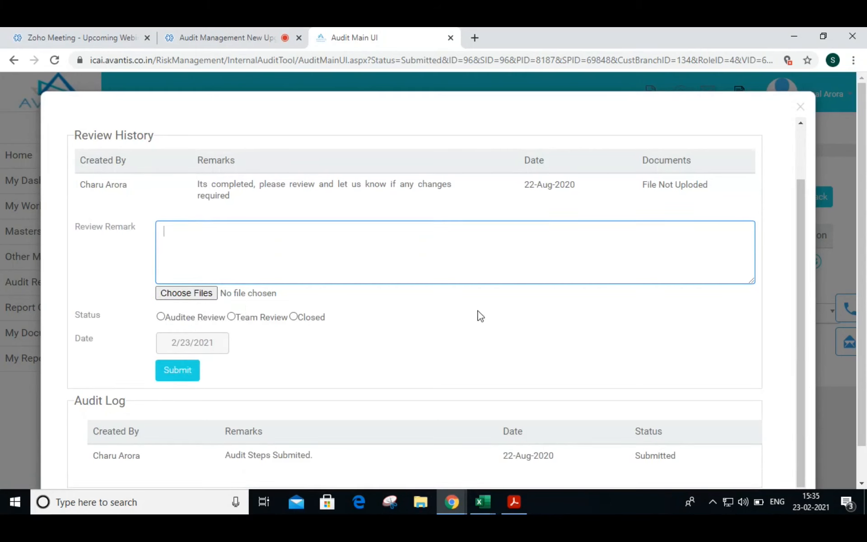
scroll(281, 459, "down", 1)
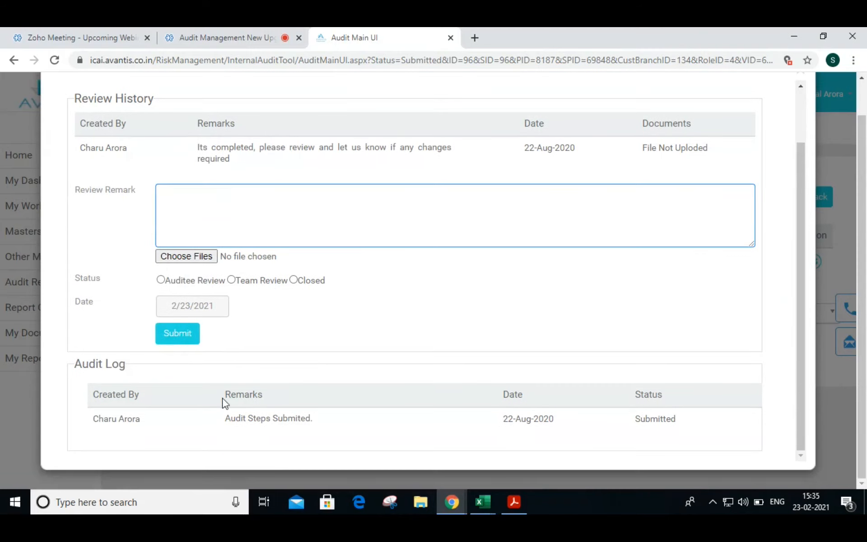
scroll(786, 289, "up", 2)
scroll(798, 140, "up", 1)
left_click(804, 105)
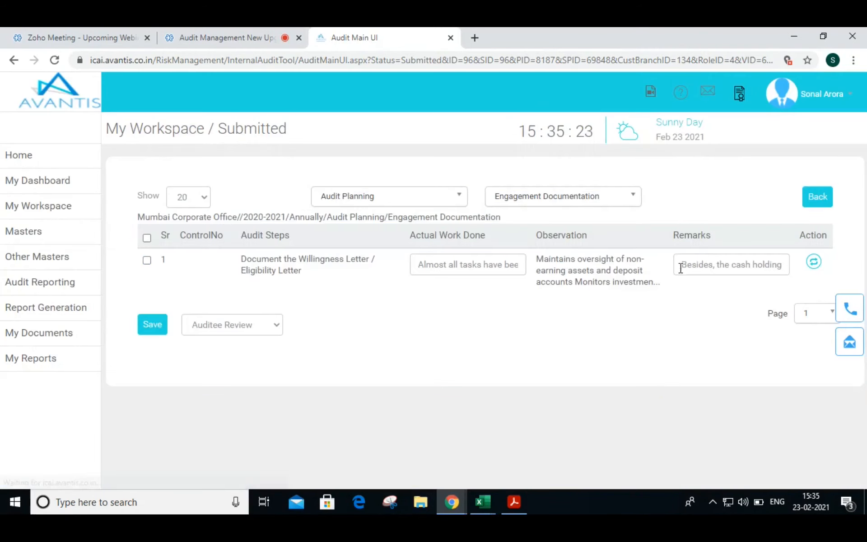
- From the Audit Status Summary, open the Engagement Documentation step under Auditee Review, check its review history and audit log, and close its details
left_click(813, 201)
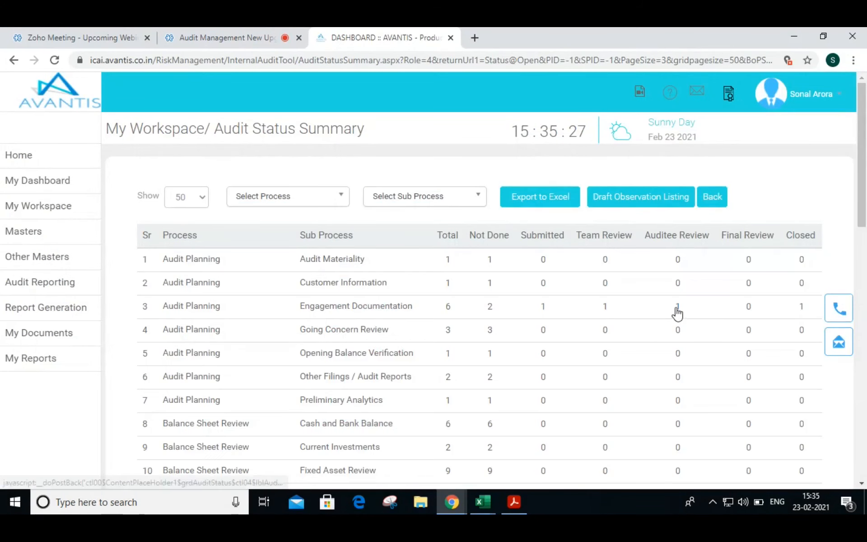
left_click(676, 311)
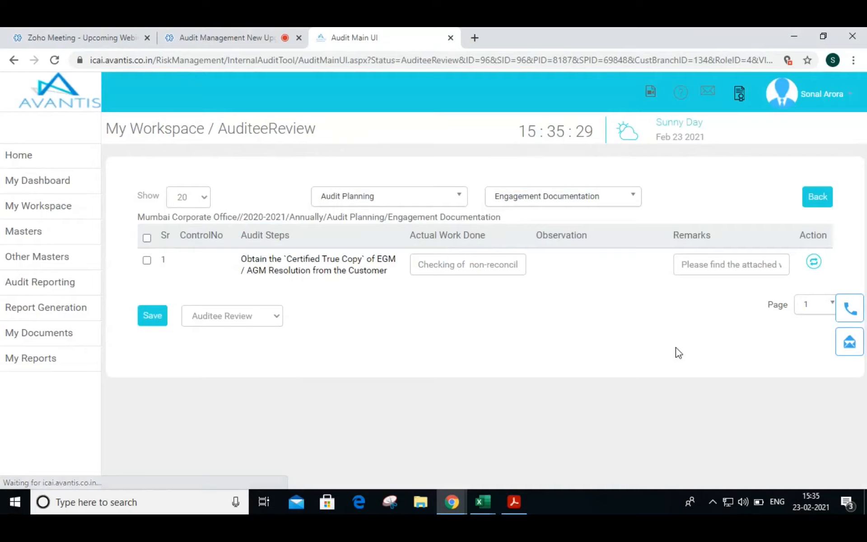
left_click(813, 262)
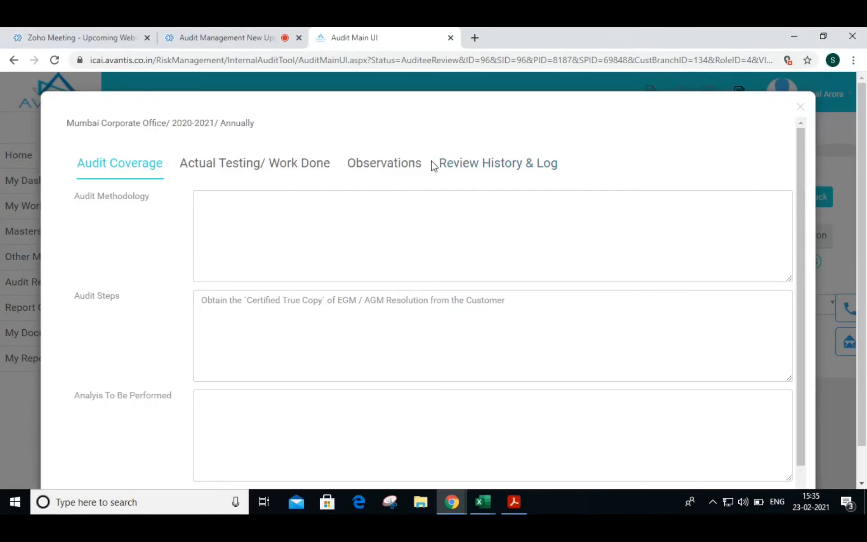
left_click(468, 172)
scroll(402, 300, "down", 2)
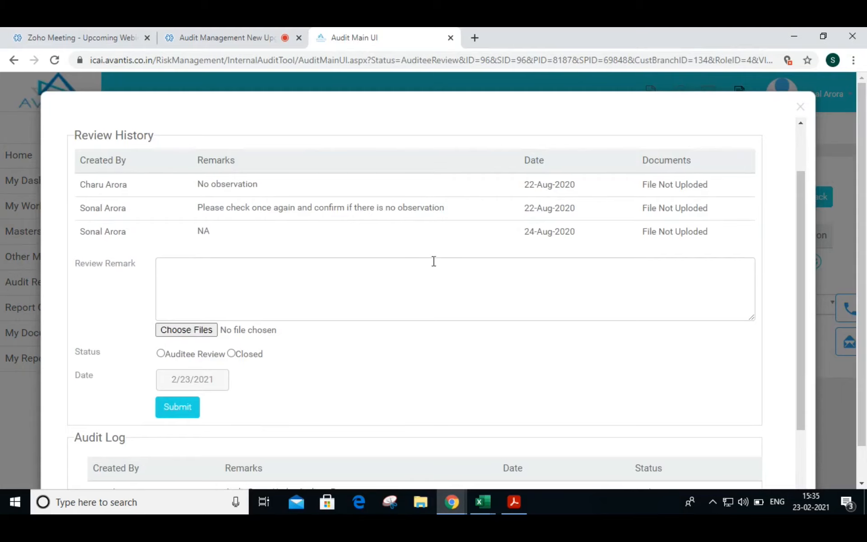
scroll(304, 329, "down", 2)
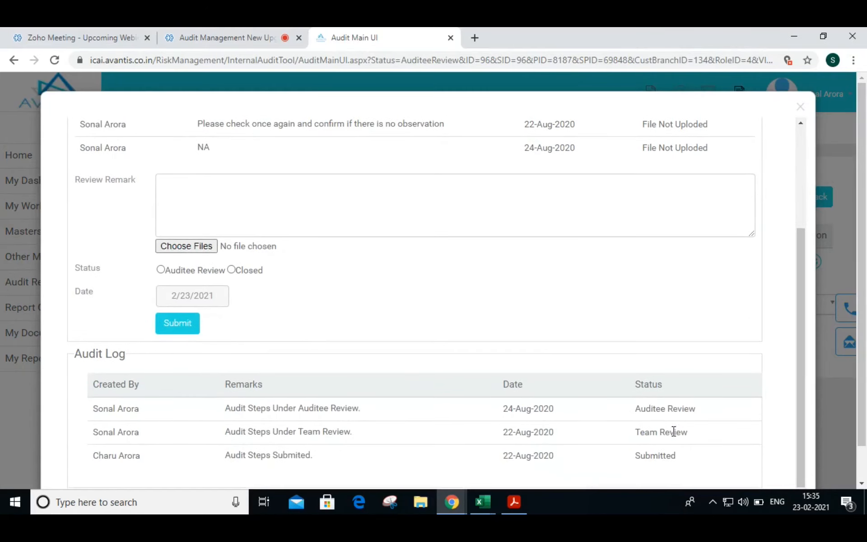
scroll(722, 380, "up", 4)
left_click(801, 110)
- Return to the Audit Status Summary, open the closed Engagement Documentation step, and look through its Observations fields
left_click(817, 194)
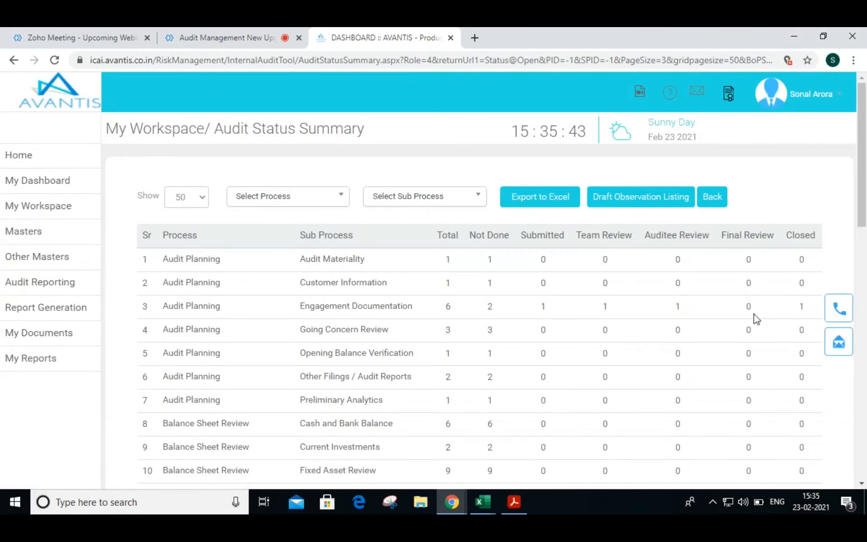
left_click(801, 312)
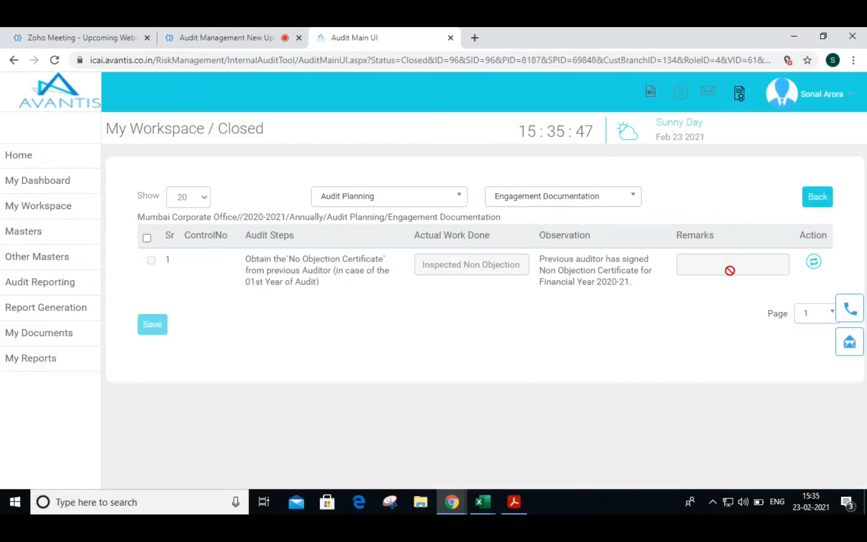
left_click(815, 262)
left_click(368, 158)
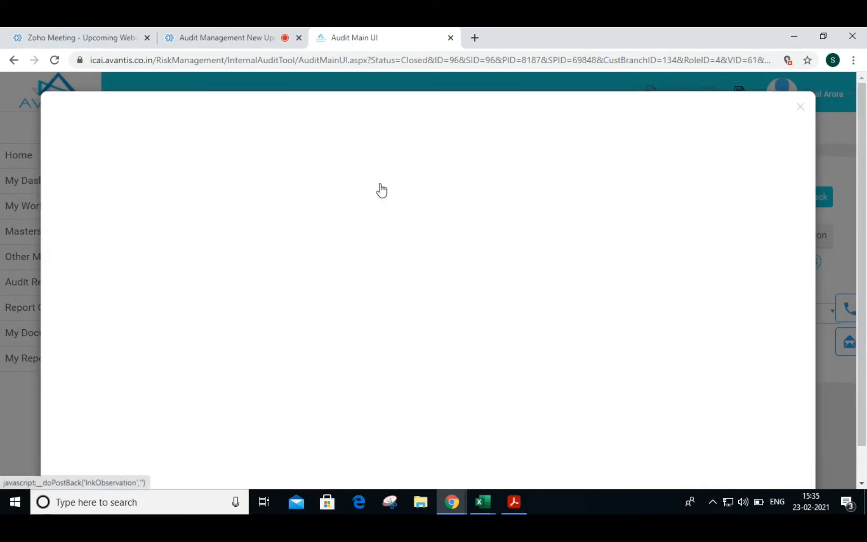
scroll(353, 253, "down", 10)
scroll(352, 252, "down", 2)
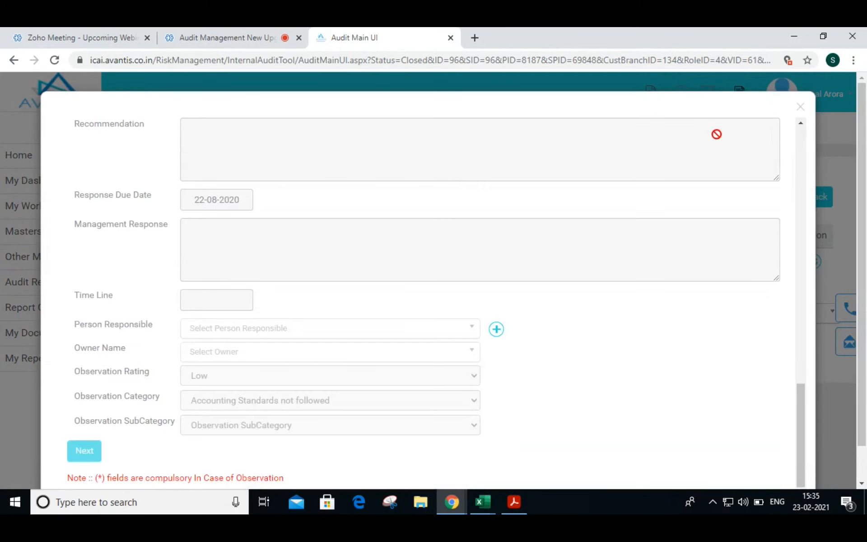
- Close the closed Engagement Documentation step's details, look over the Audit Status Summary, and return to the Open Audits list
left_click(800, 106)
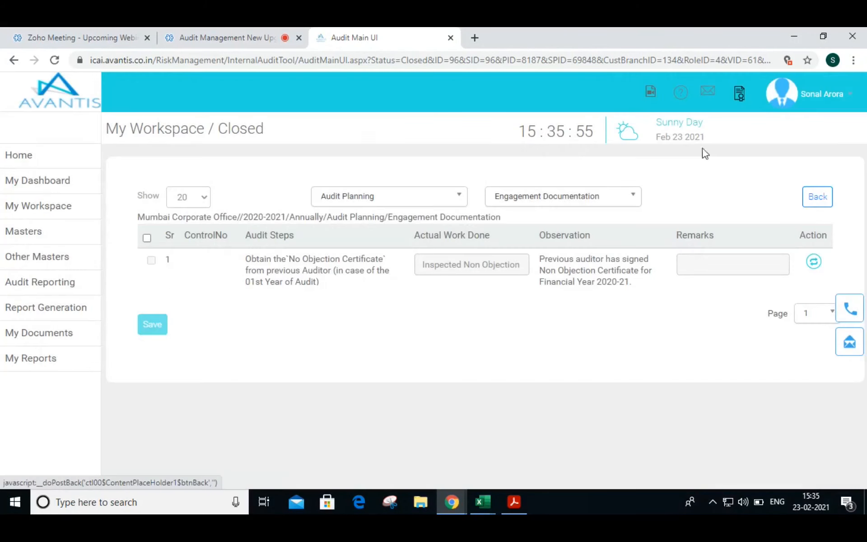
left_click(820, 204)
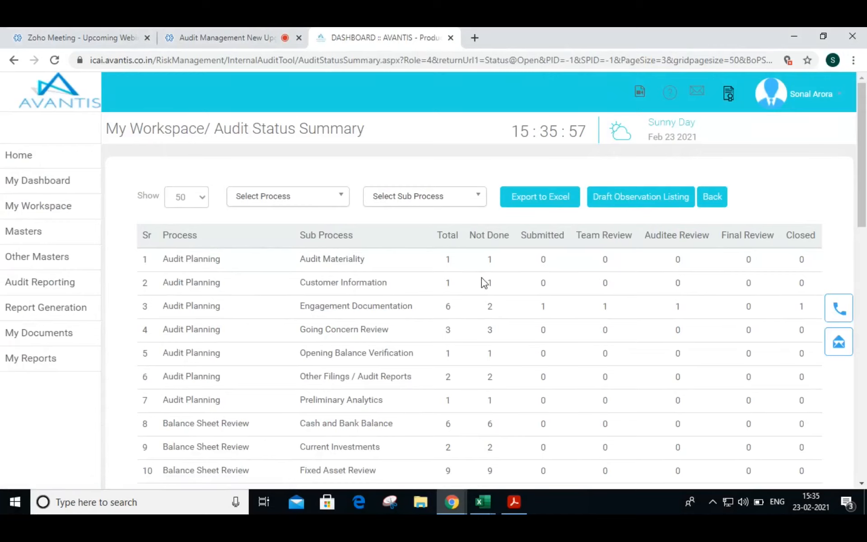
scroll(508, 365, "down", 3)
scroll(508, 365, "up", 3)
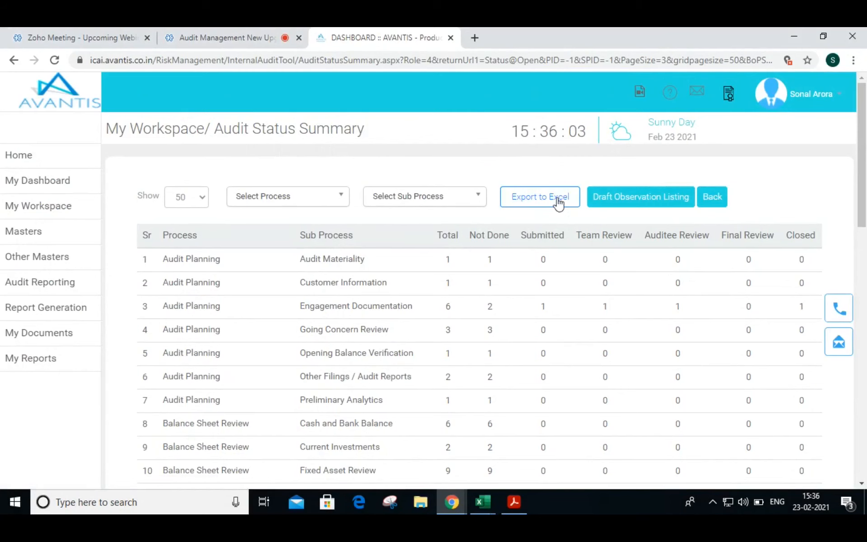
left_click(712, 197)
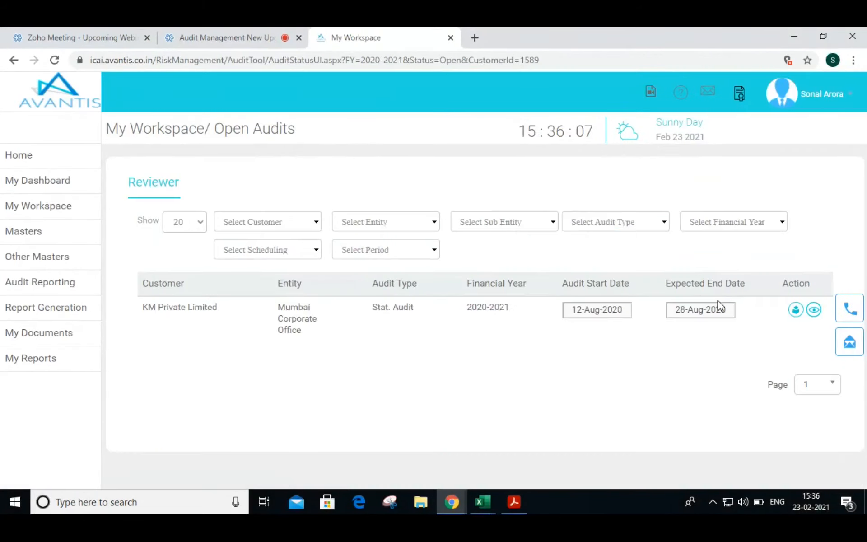
- Open the KM Private Limited audit's customer data requests and examine the first audit steps and their required documents
left_click(797, 312)
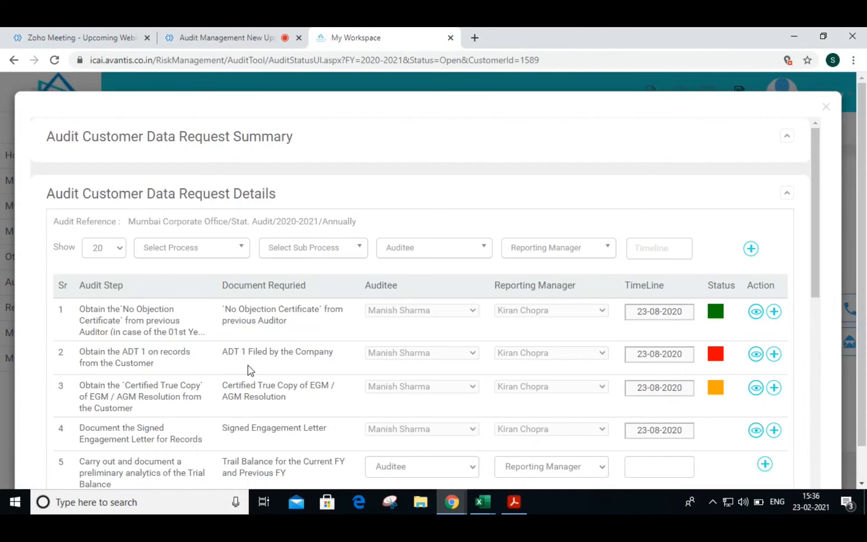
left_click_drag(285, 321, 217, 311)
left_click(106, 321)
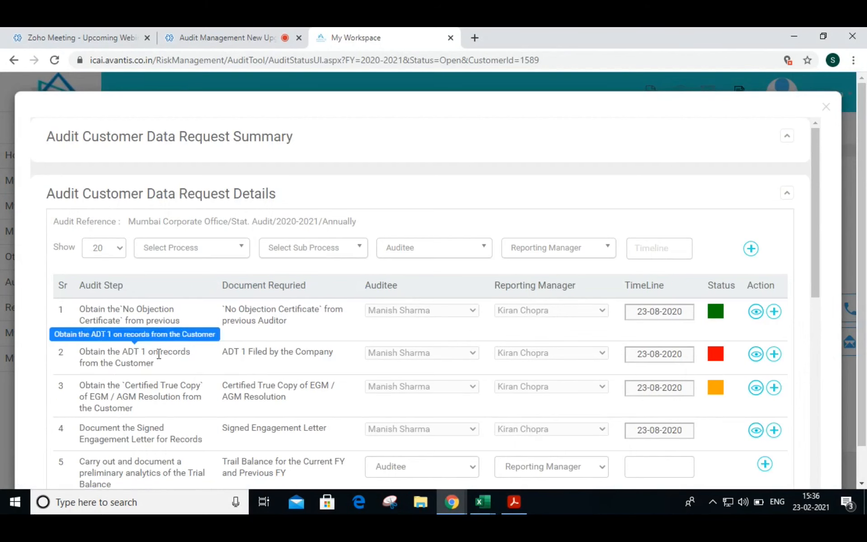
left_click_drag(158, 354, 116, 350)
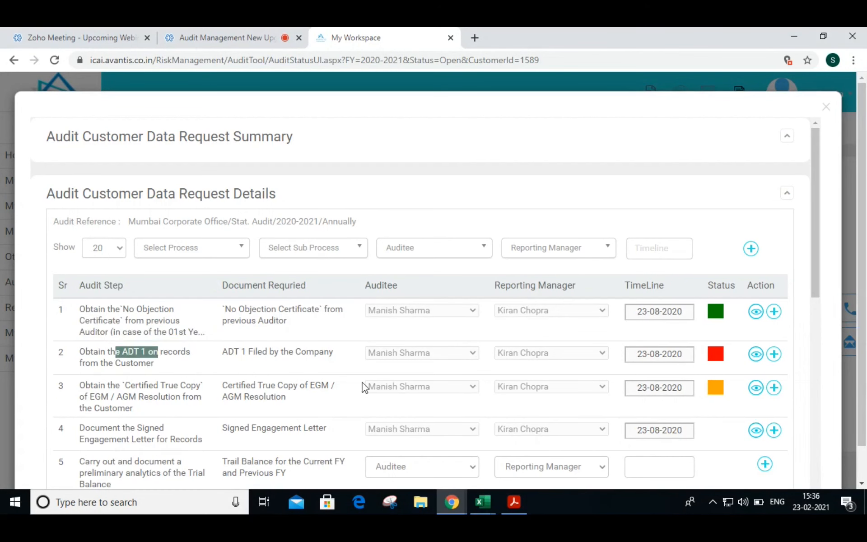
- Switch to the Statutory Audit Checklist in Excel, search it for "ADT1", and return to the data requests in the browser
key("alt+Tab")
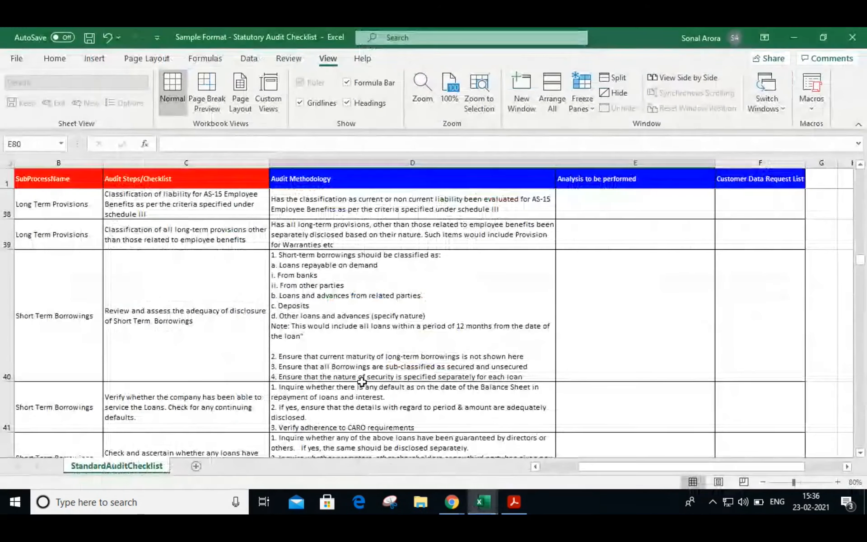
key("ctrl+f")
type("adT")
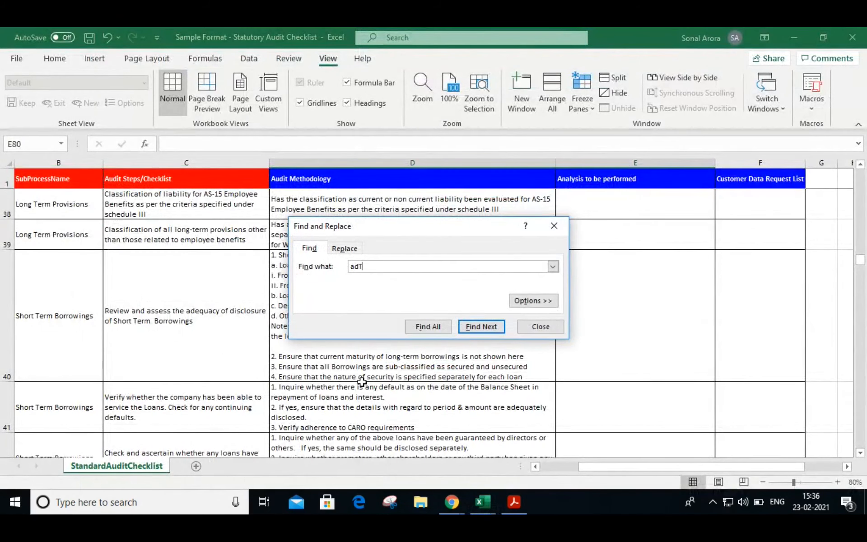
key("BackSpace")
type("ADT1")
key("Return")
key("Return")
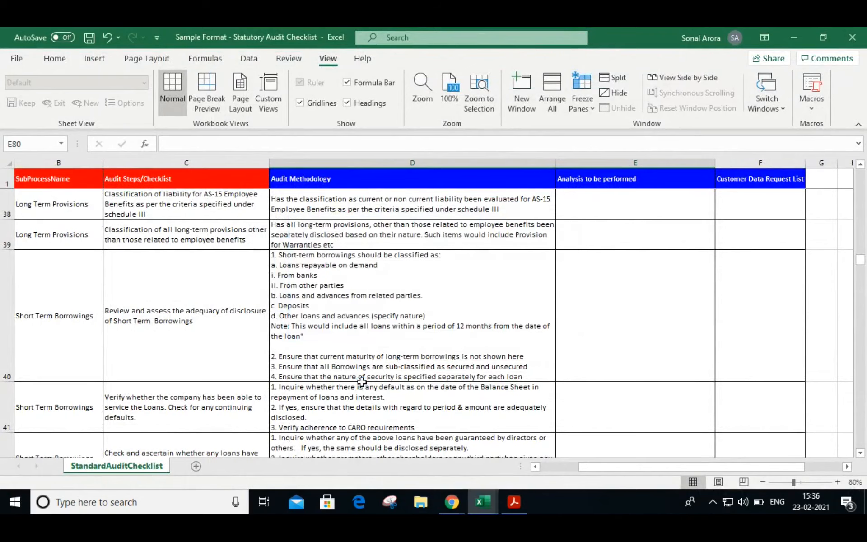
key("alt+Tab")
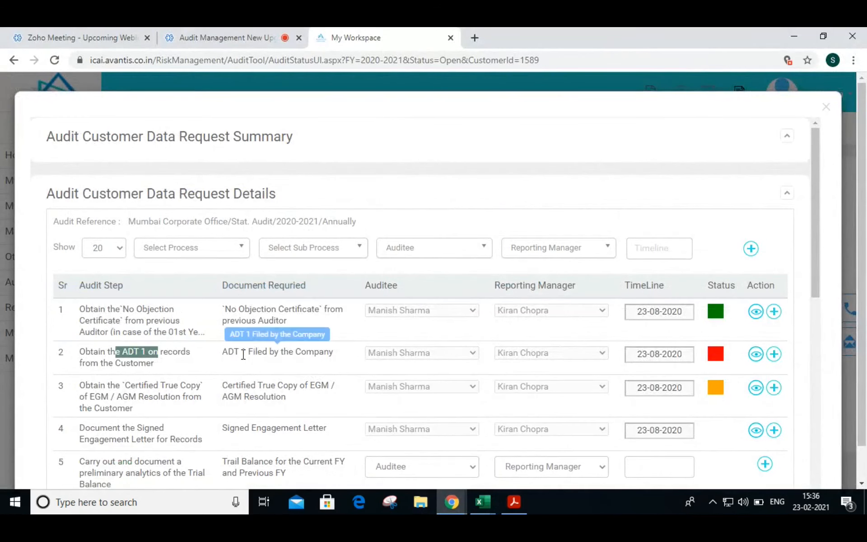
- Copy "No Objection" from the first request's required document and search for it in the Excel checklist without the leading quote mark
left_click_drag(222, 309, 280, 309)
key("ctrl+c")
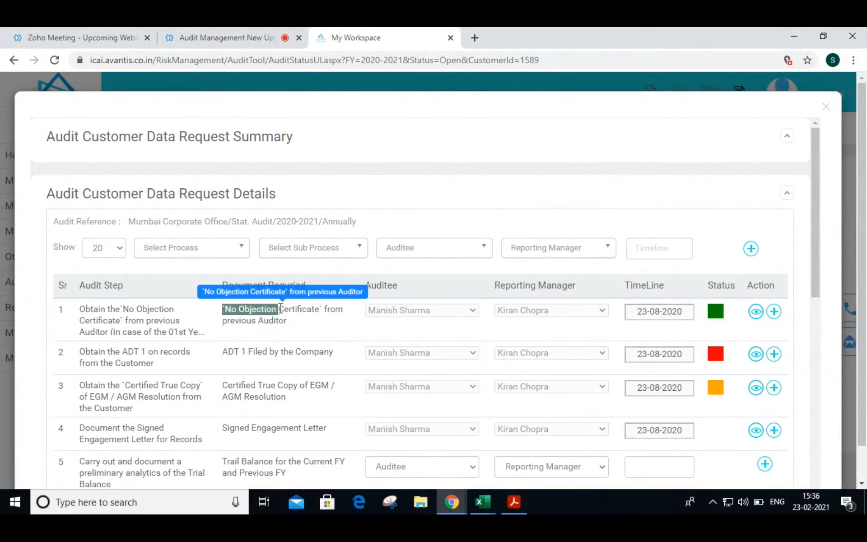
key("alt+Tab")
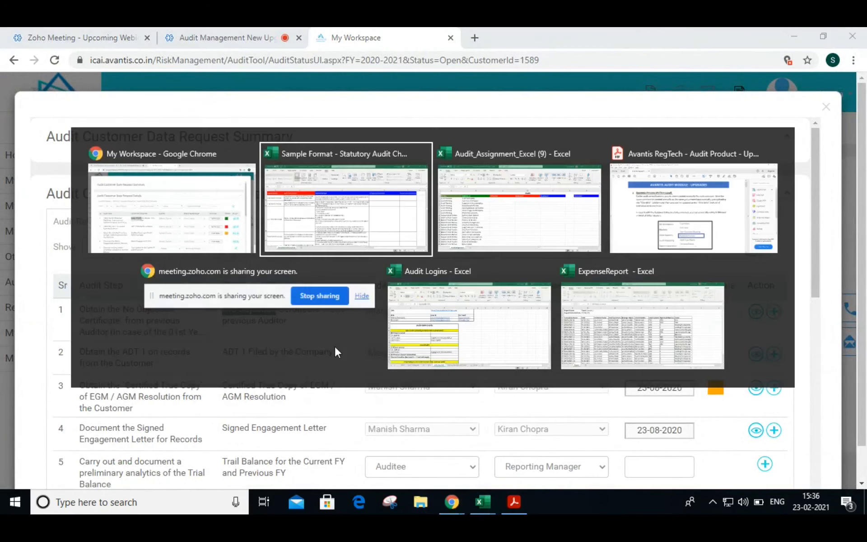
scroll(366, 318, "up", 13)
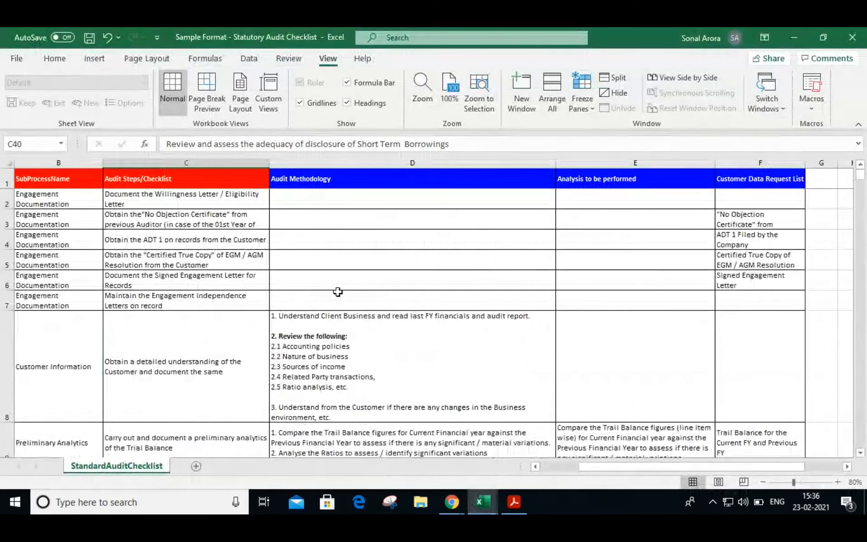
key("ctrl+f")
key("ctrl+v")
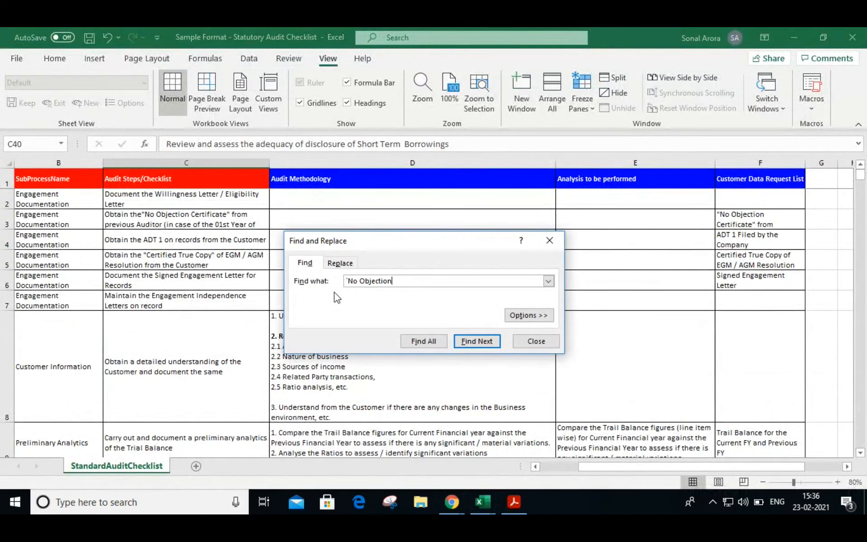
key("Home")
key("Delete")
key("Return")
key("Escape")
- Go to the Customer Data Request List entry in row 3 and increase the row's height to show its full text
key("Right")
key("Left")
key("Right")
key("Right")
key("Right")
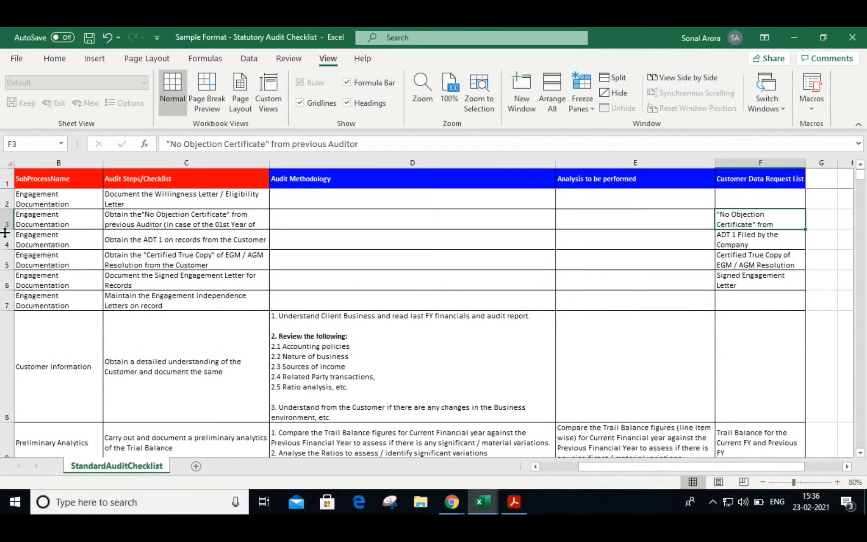
left_click_drag(2, 228, 6, 241)
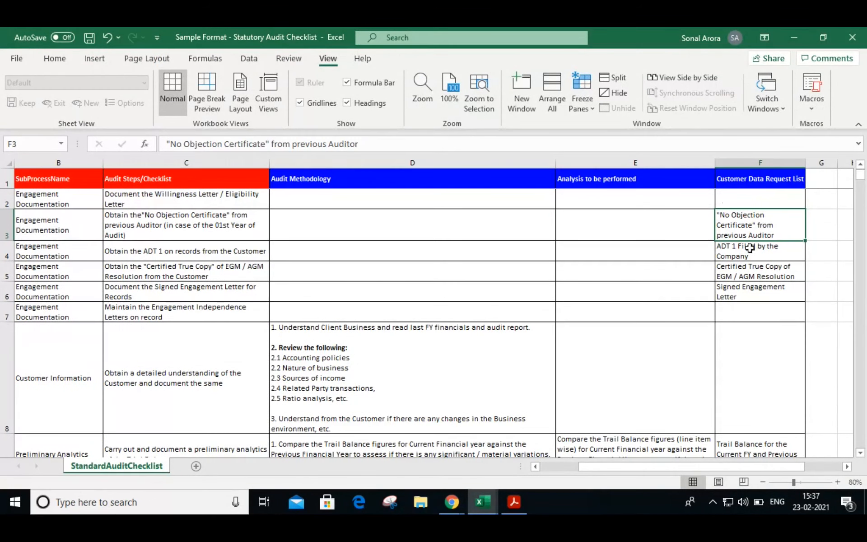
- Switch back to the browser and compare the first data request's audit step and required document with the checklist
key("alt+Tab")
left_click_drag(289, 321, 109, 331)
left_click(271, 319)
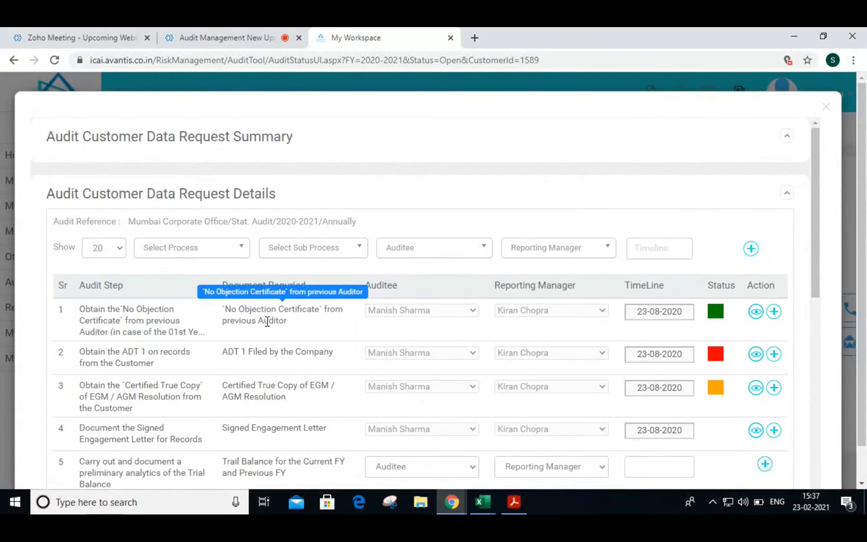
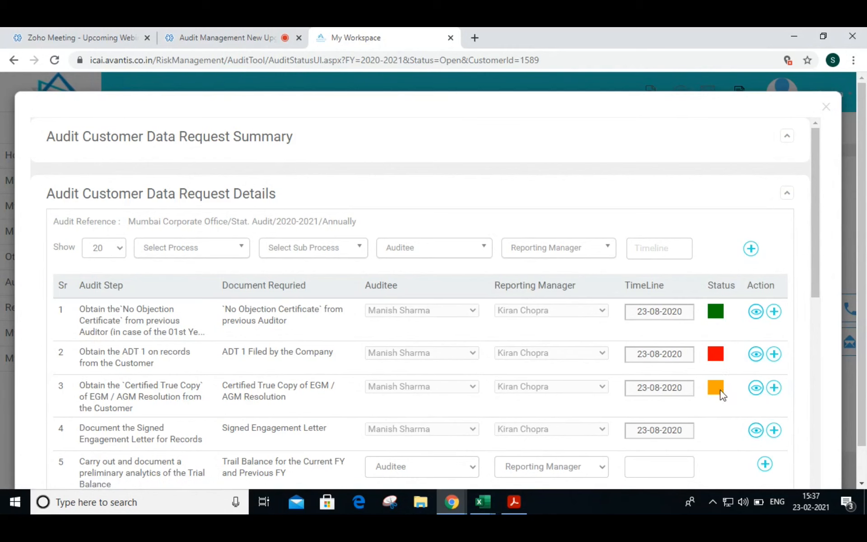
- Open the Certified True Copy request's history, review its submitted documents and rejection and resubmission remarks, and close the history and the data requests
left_click(752, 387)
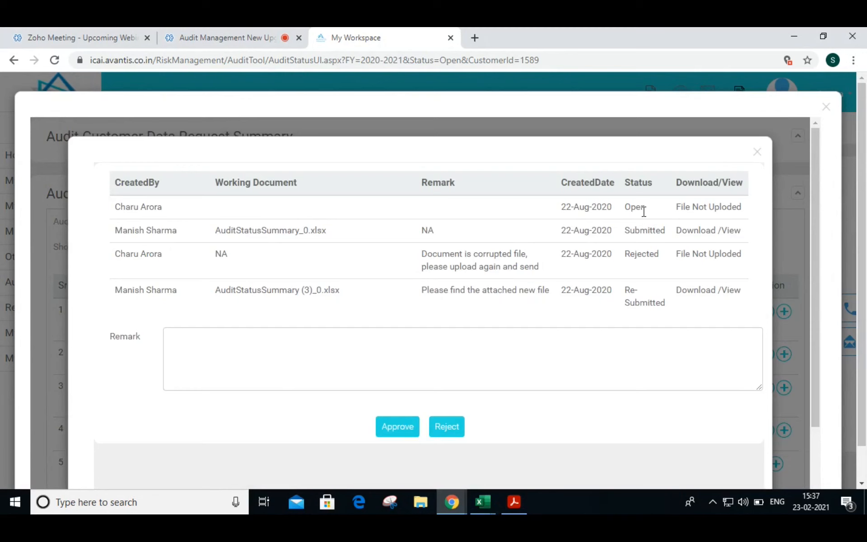
left_click_drag(322, 232, 215, 231)
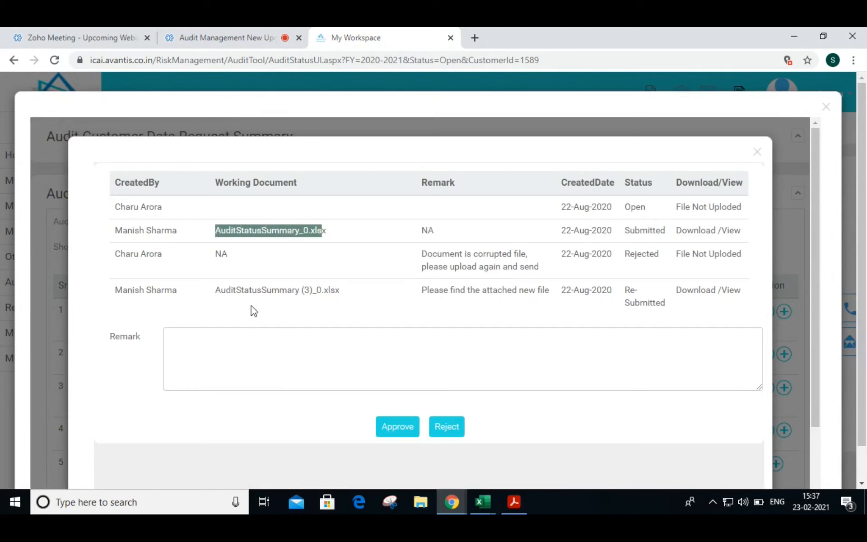
left_click_drag(266, 290, 271, 290)
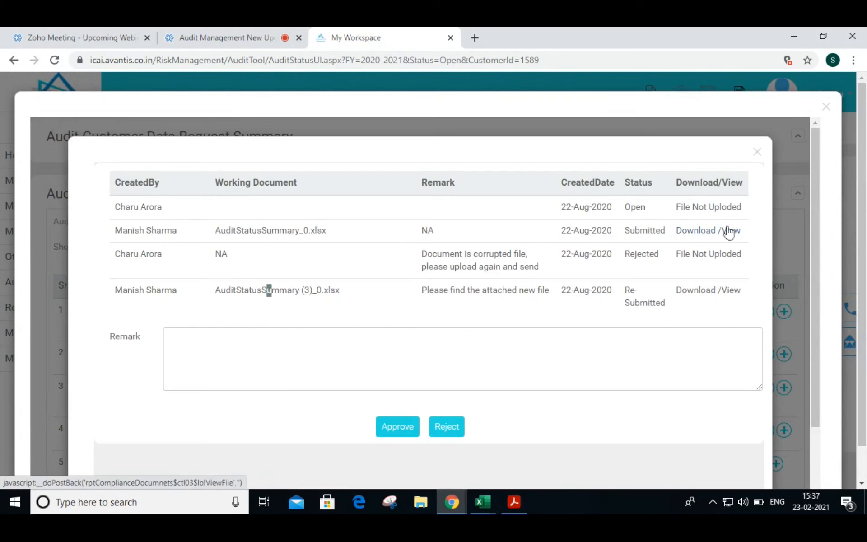
left_click(247, 261)
left_click_drag(540, 268, 419, 262)
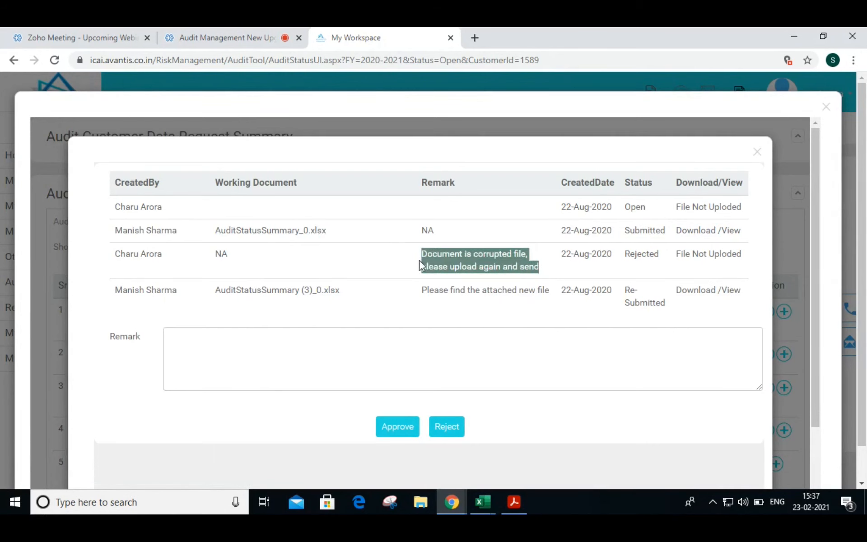
left_click(530, 307)
left_click_drag(551, 292, 444, 292)
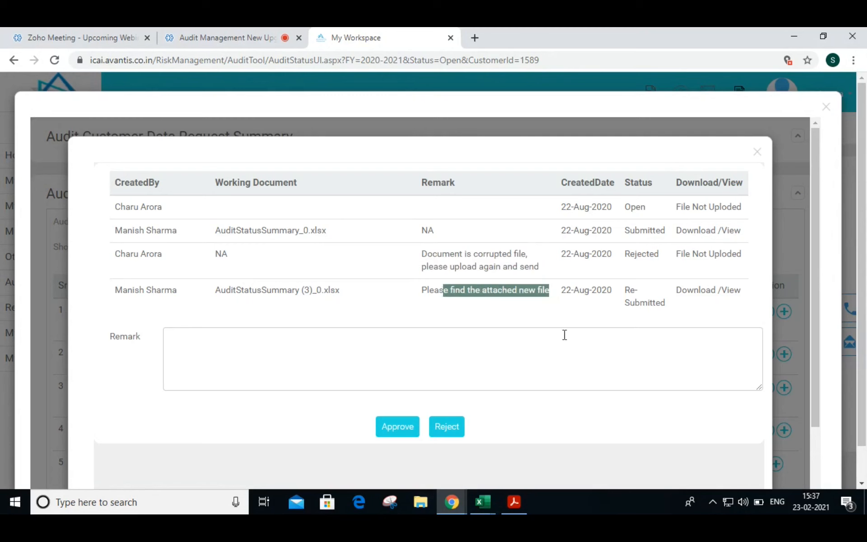
left_click(669, 327)
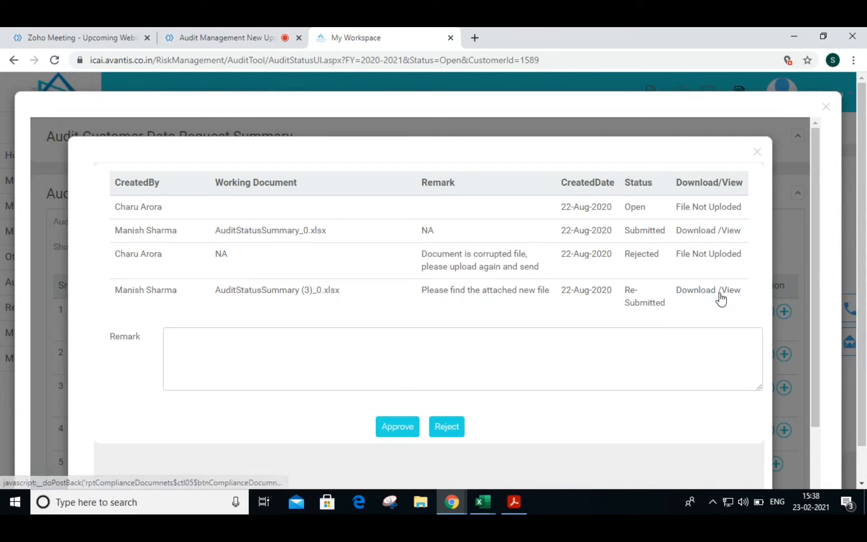
left_click(436, 433)
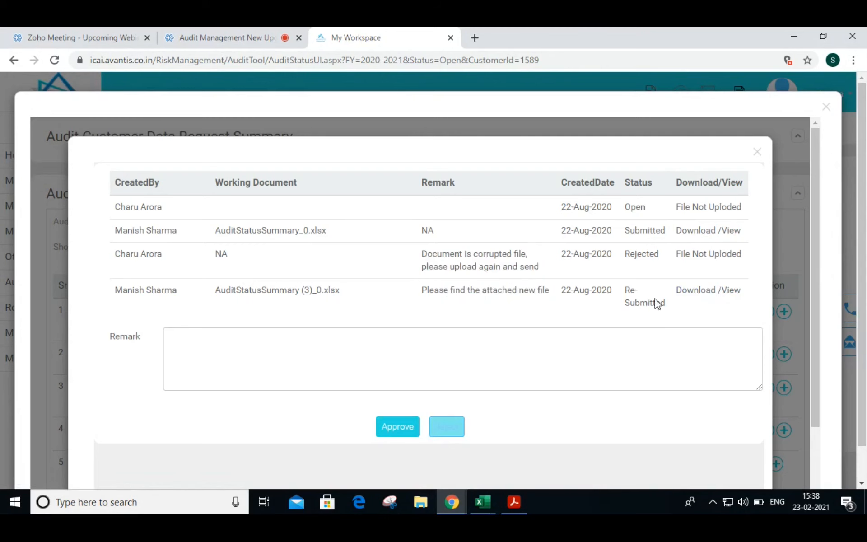
left_click(757, 152)
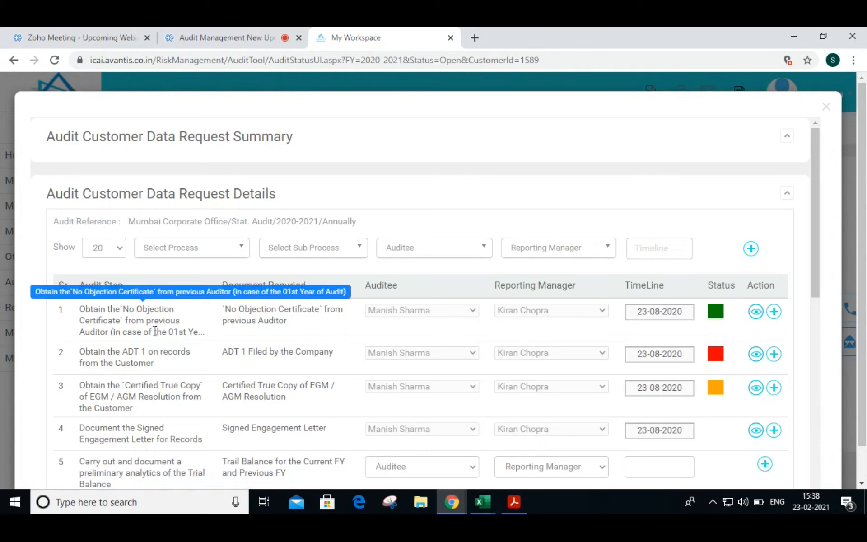
left_click_drag(185, 333, 83, 308)
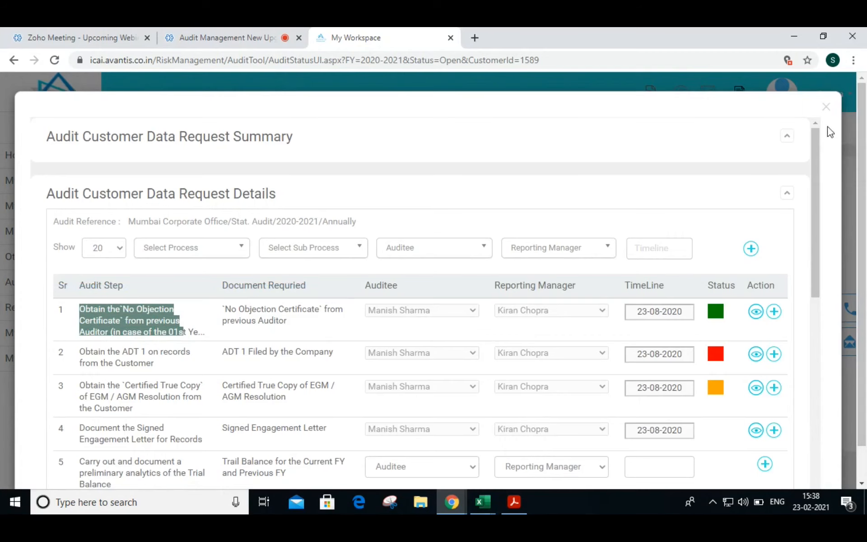
left_click(828, 108)
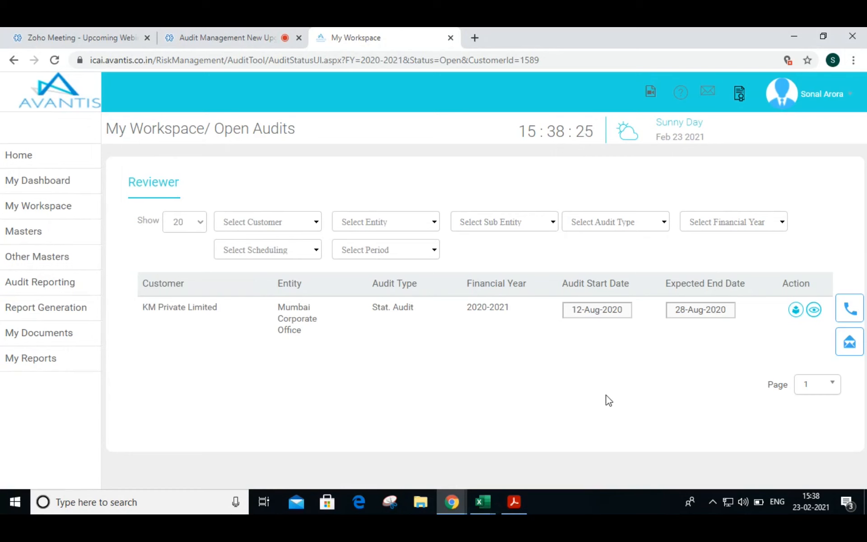
- Open Report Generation and filter the audit details by the customer TL Private Limited
left_click(72, 312)
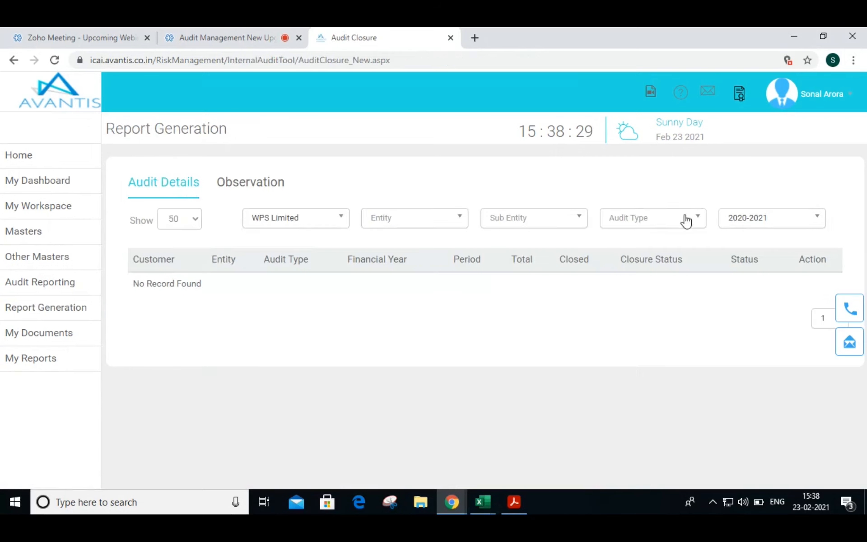
left_click(322, 222)
type("tl")
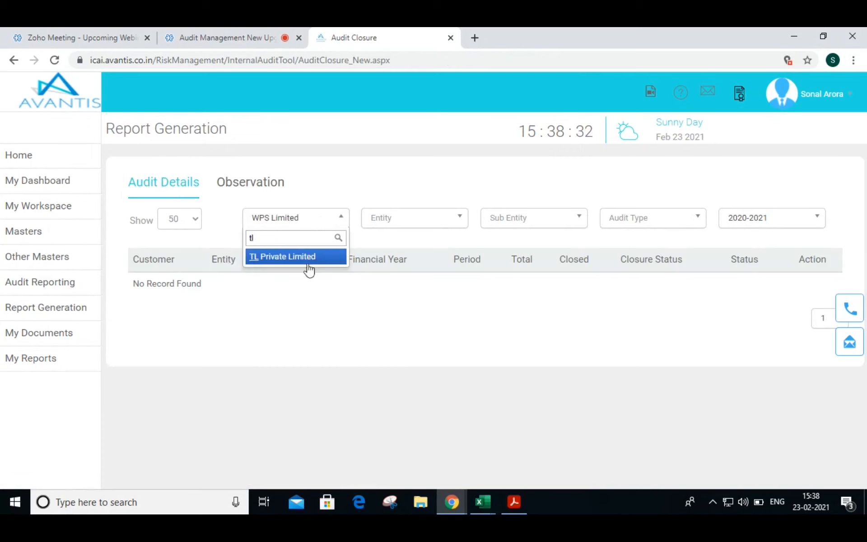
left_click(309, 267)
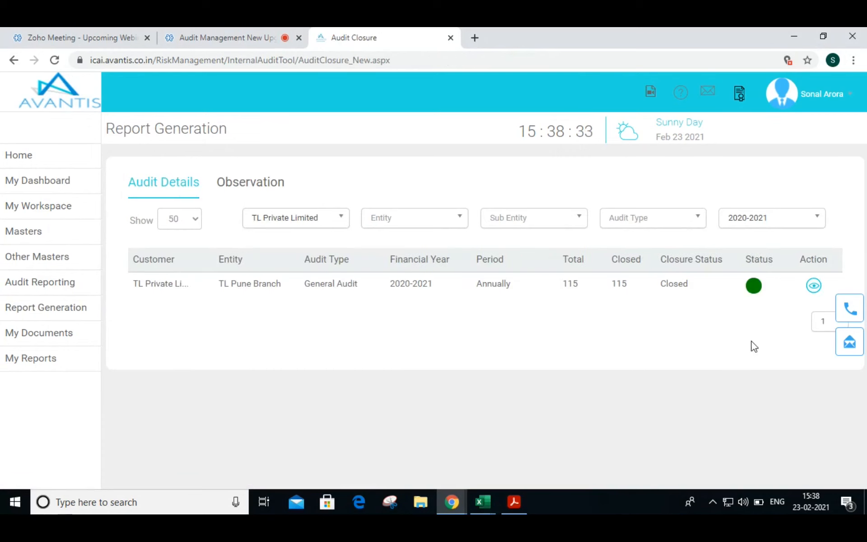
- Check the TL Pune Branch audit's total and closed steps, open its observations, and look through the list and report options
left_click_drag(571, 288, 587, 290)
left_click(598, 290)
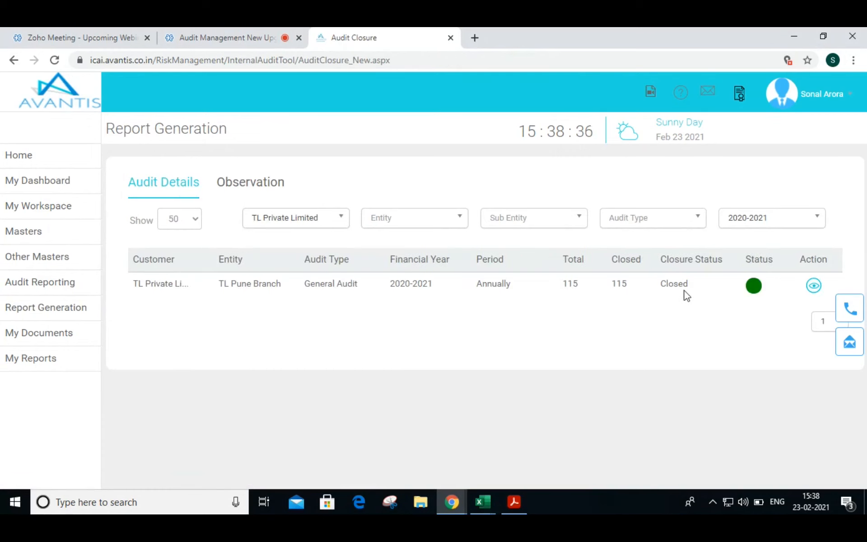
left_click(816, 287)
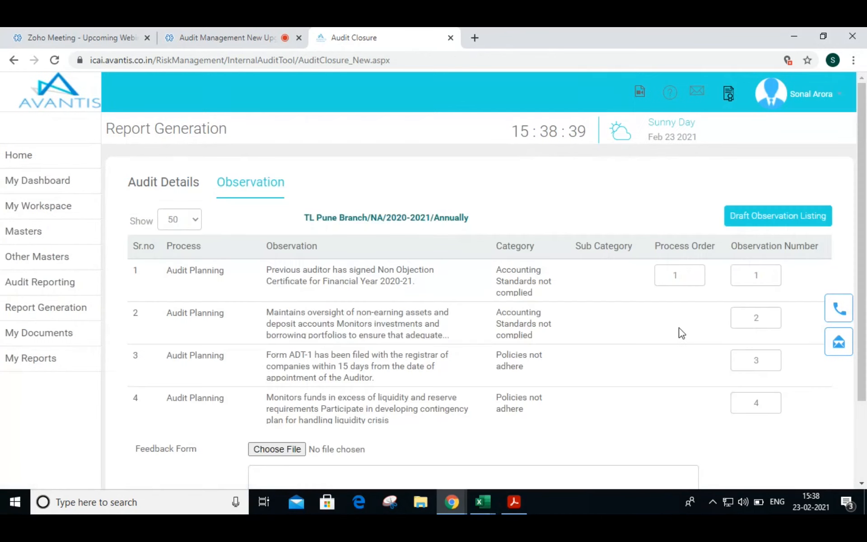
scroll(709, 313, "down", 2)
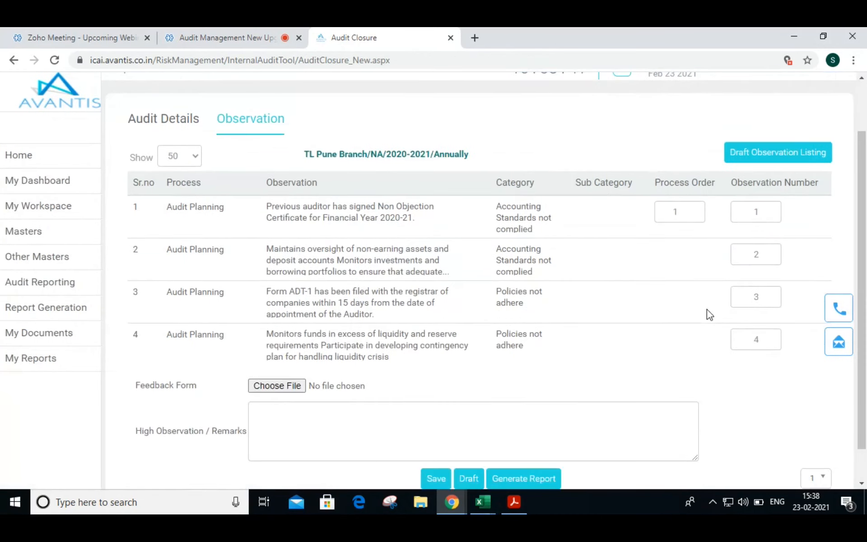
- Open the TL Pune Branch draft observation listing, review the first audit step's review history and observation details, and close them
scroll(706, 310, "down", 1)
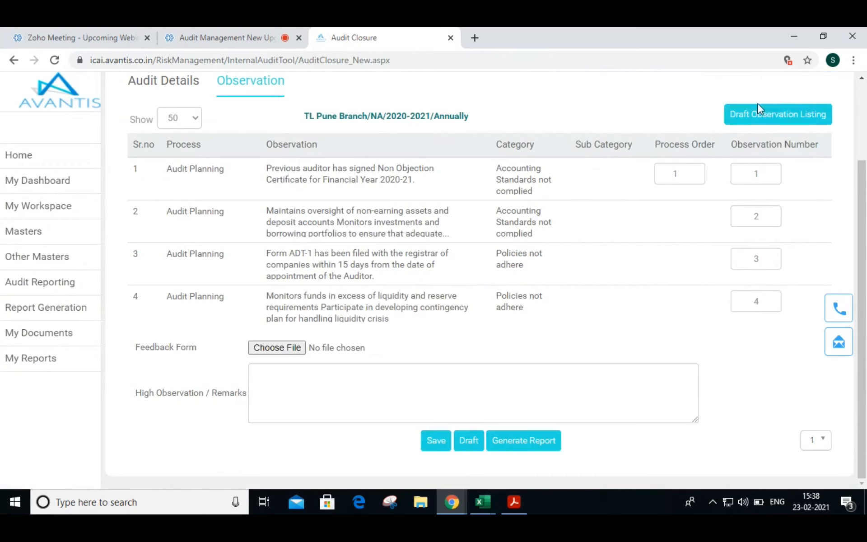
left_click(766, 116)
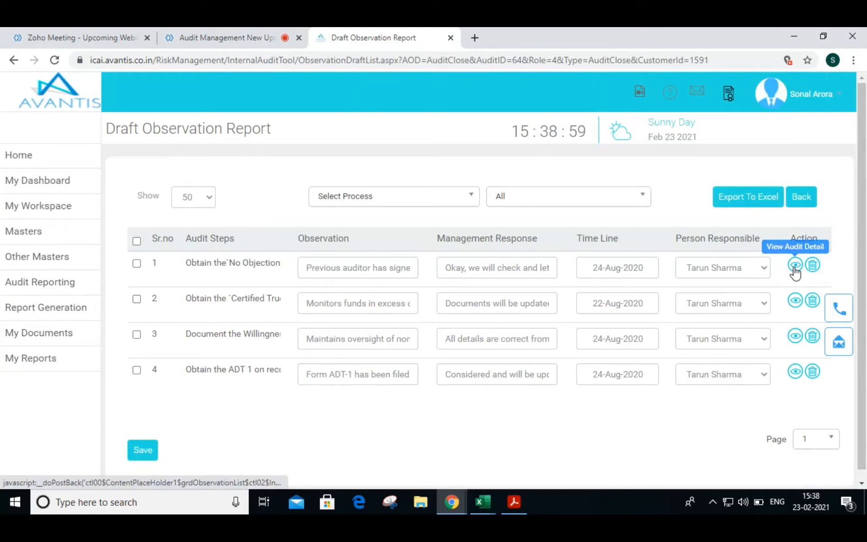
left_click(794, 266)
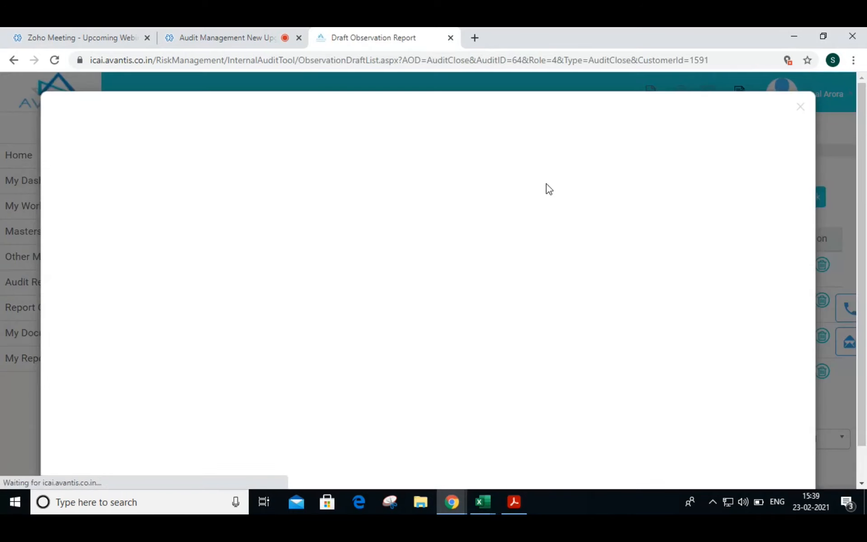
left_click(527, 164)
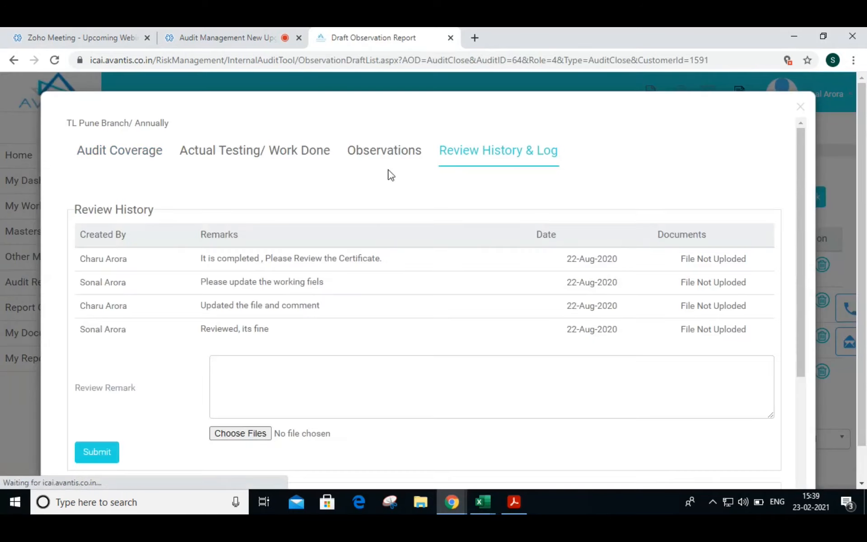
left_click(382, 149)
scroll(429, 226, "down", 10)
scroll(429, 280, "down", 1)
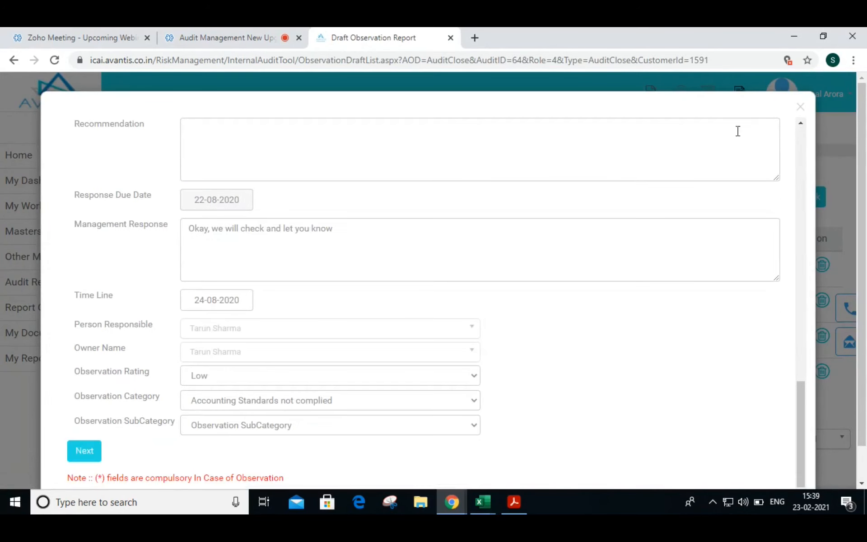
left_click(802, 107)
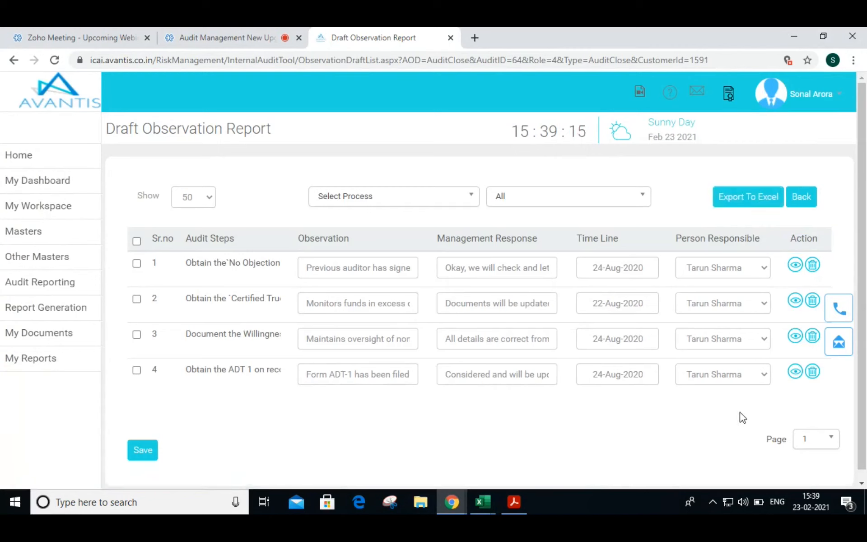
- Return to Report Generation's observation list and look over the report generation and draft listing options
left_click(809, 204)
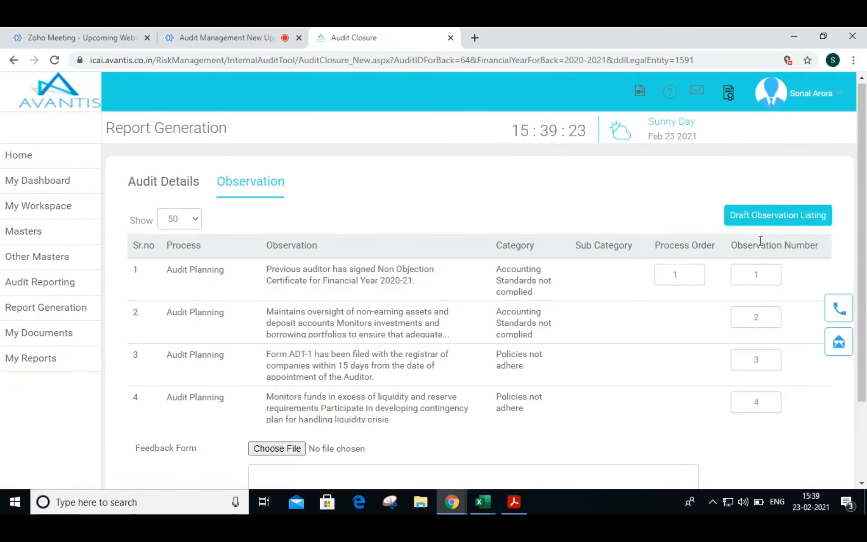
scroll(761, 241, "down", 2)
left_click(528, 453)
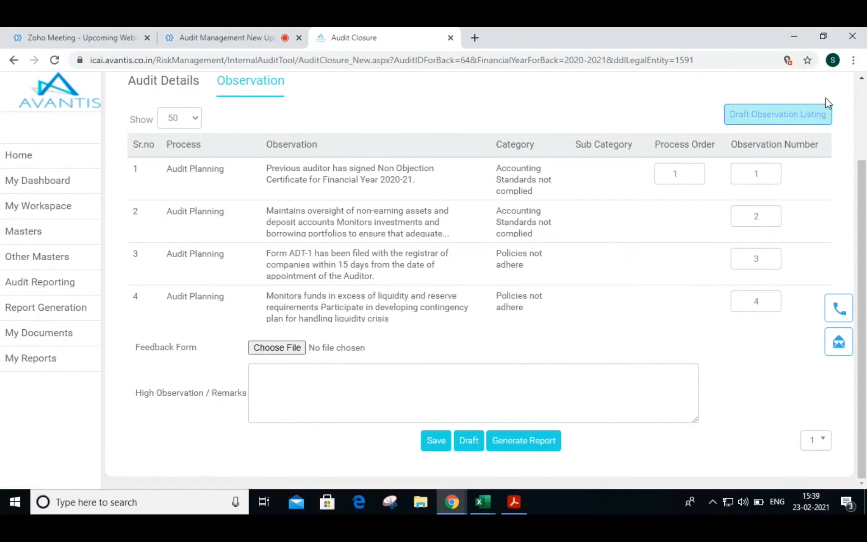
left_click(778, 111)
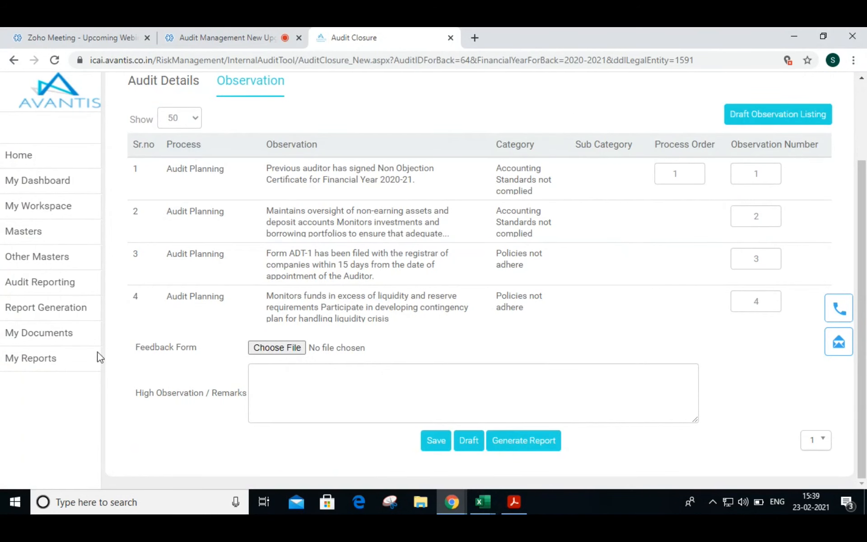
- Open the Final Audit report for customer KM Private Limited and download the Mumbai Corporate Office audit's final deliverables
mouse_move(101, 360)
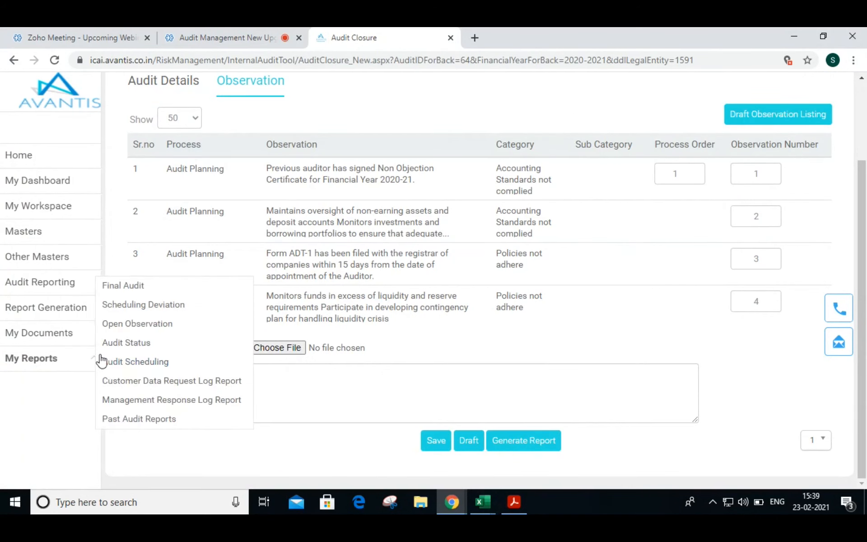
left_click(120, 285)
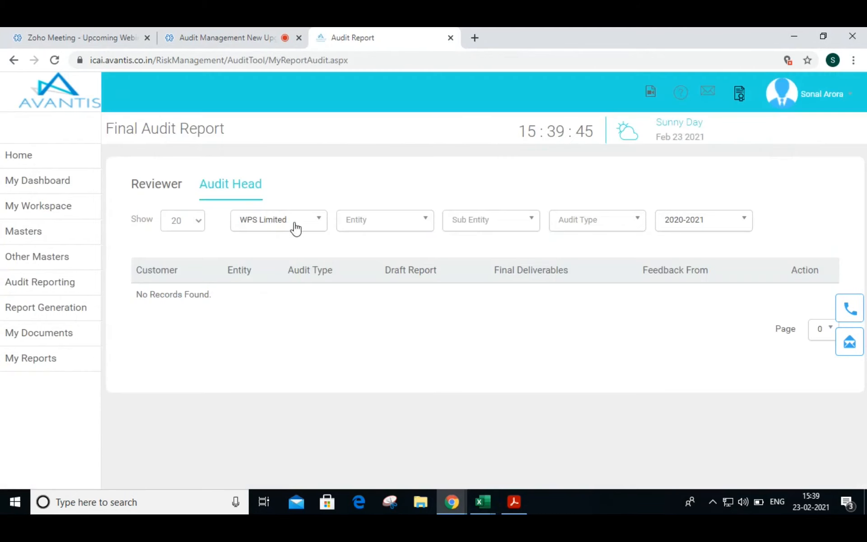
left_click(295, 226)
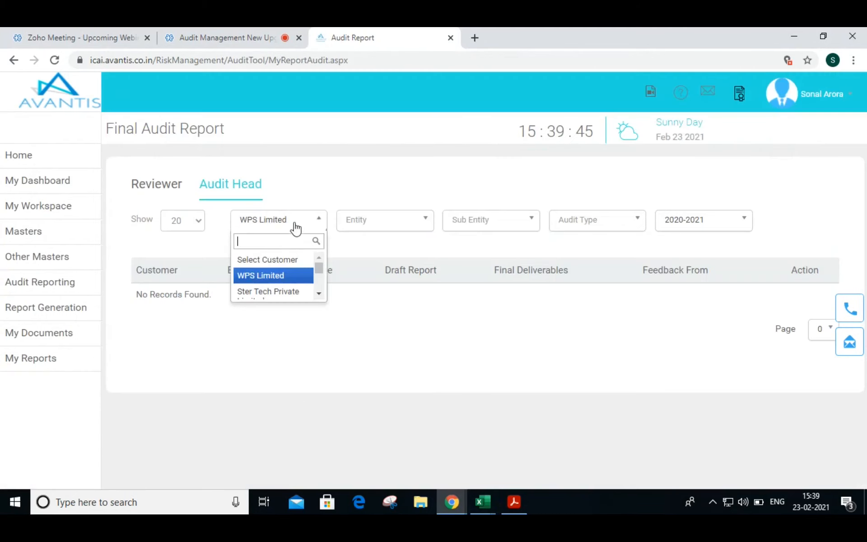
type("t")
key("BackSpace")
type("km")
key("Return")
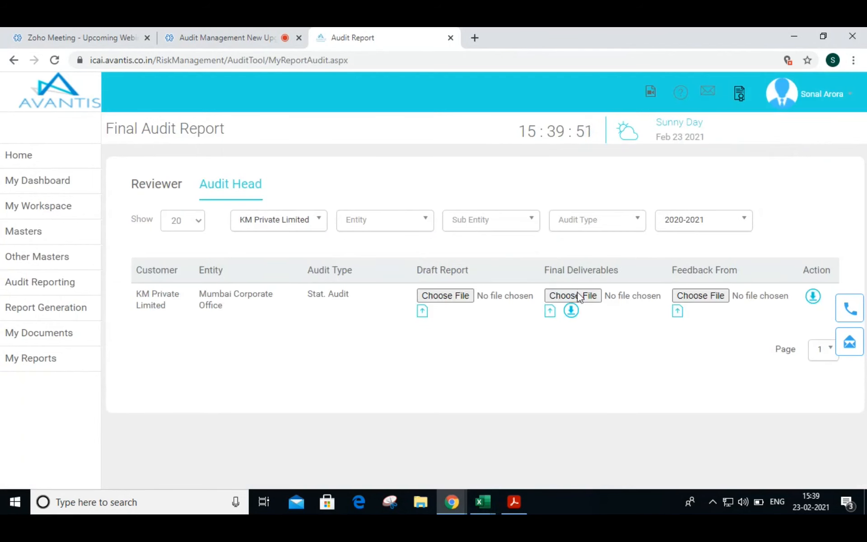
left_click(572, 319)
left_click(571, 320)
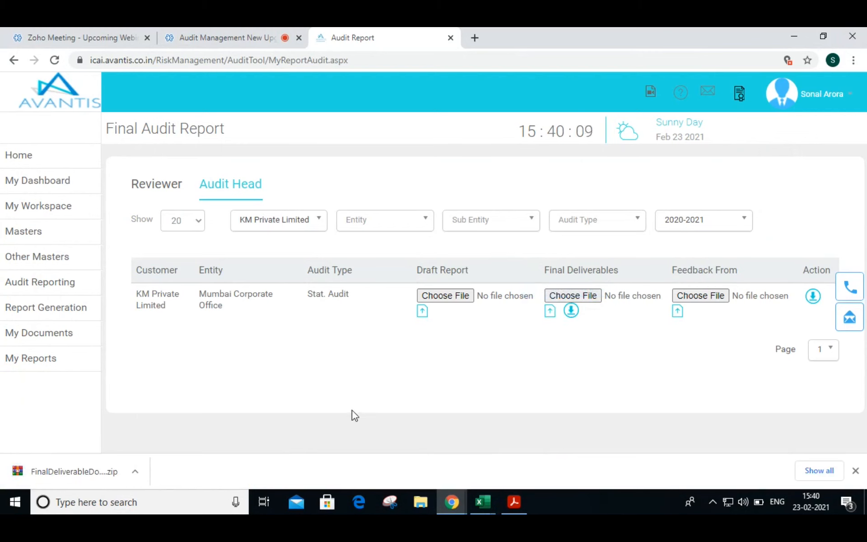
- Open Past Audit Reports and filter the list by the customer KM Private Limited
left_click(67, 367)
mouse_move(83, 367)
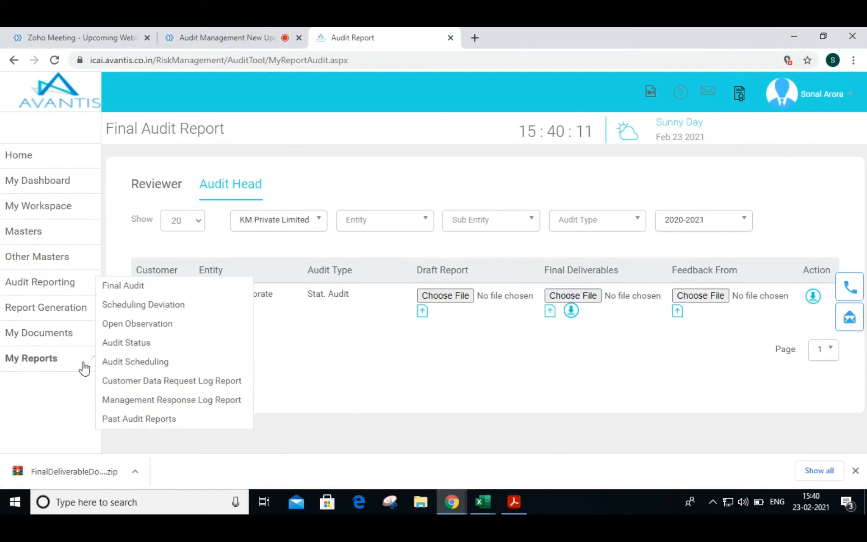
left_click(142, 424)
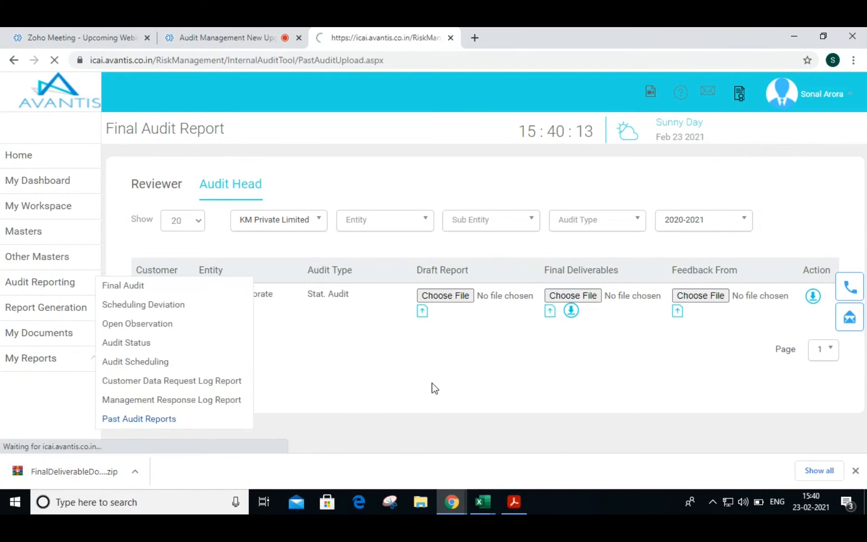
left_click(227, 212)
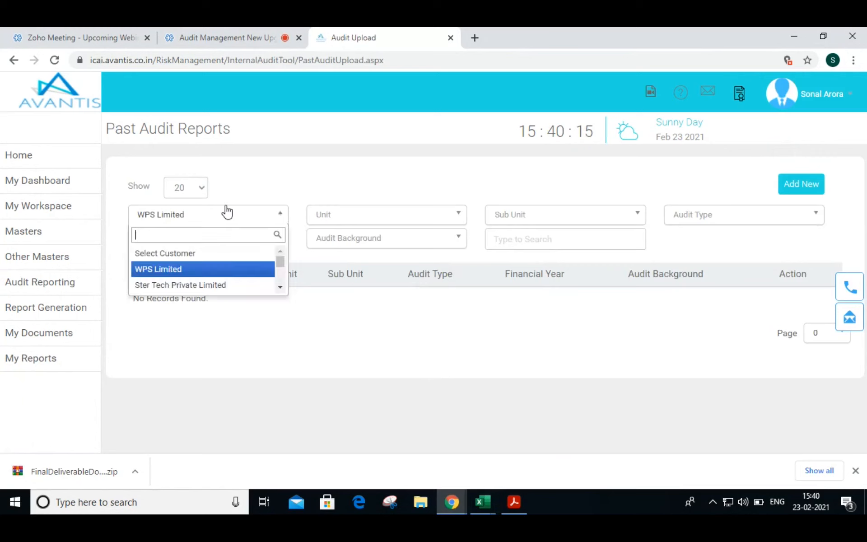
type("km")
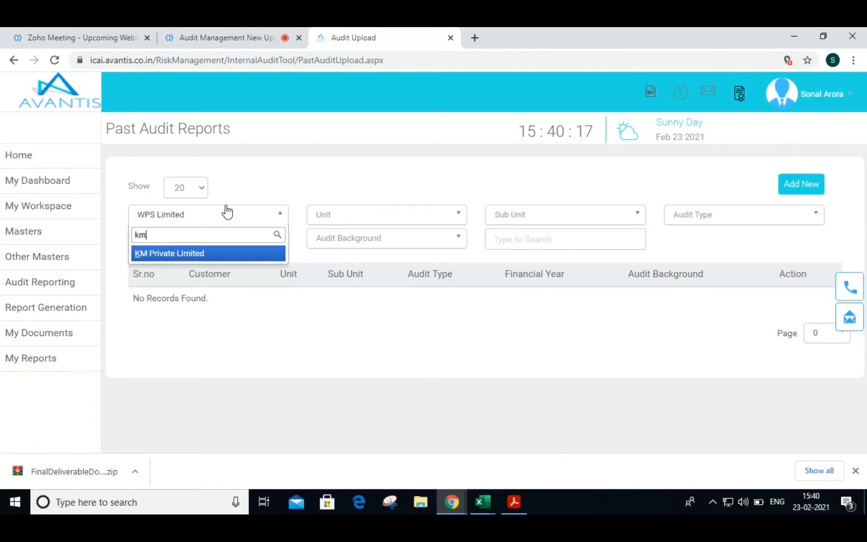
key("Return")
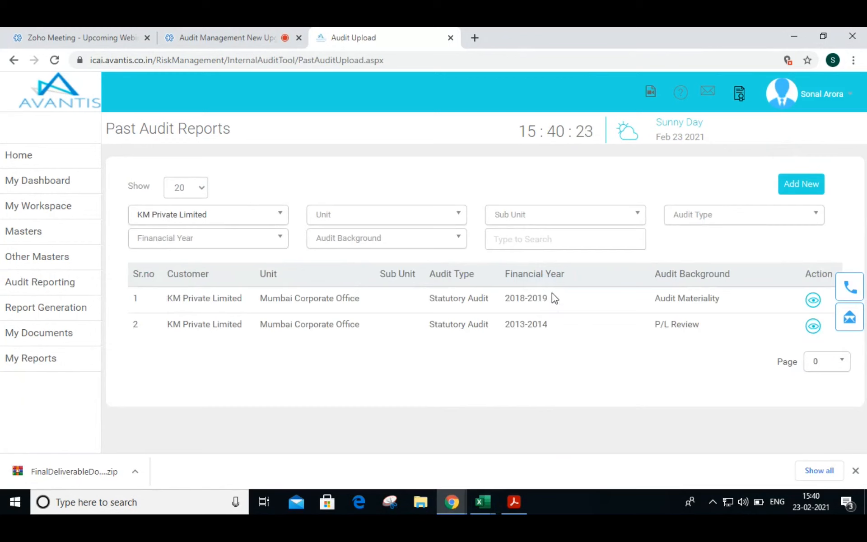
- Start a new past audit report entry for the customer DM Private Limited with Bangalore Head Office as the unit
left_click(800, 195)
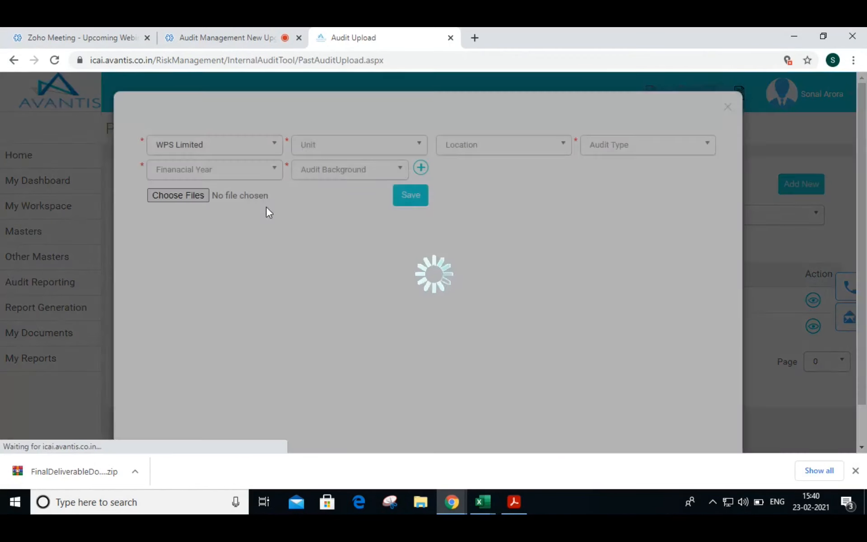
left_click(233, 155)
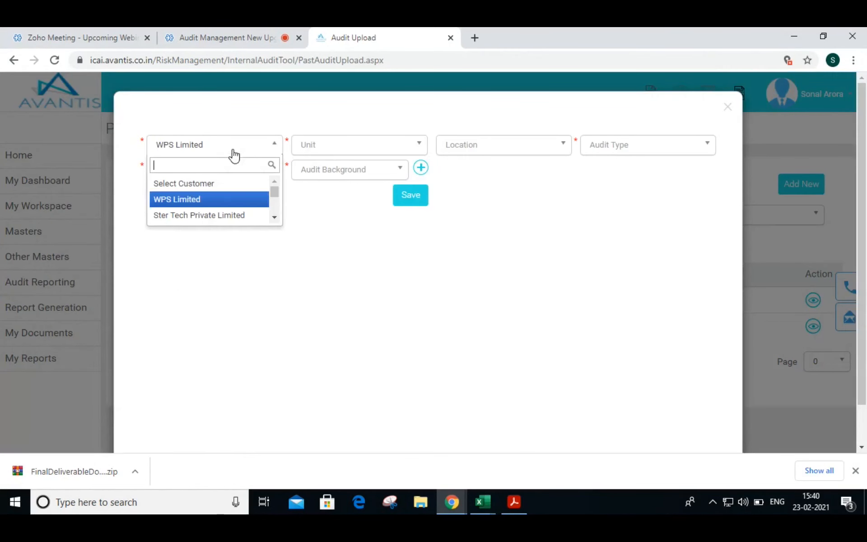
type("dm")
left_click(227, 192)
left_click(300, 149)
left_click(317, 183)
- Set the entry's audit type to Tax Audit and its financial year to 2014-2015
left_click(634, 145)
scroll(628, 203, "down", 2)
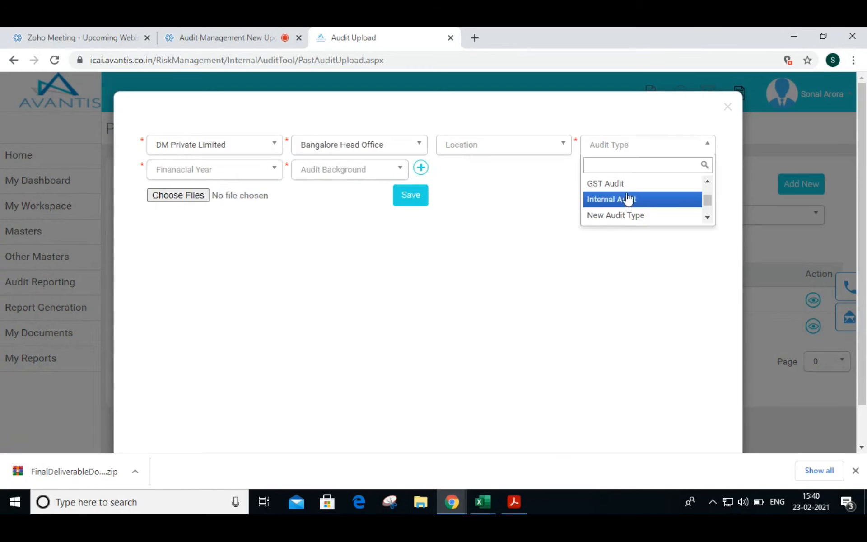
scroll(628, 216, "down", 2)
left_click(628, 216)
left_click(229, 176)
scroll(218, 228, "down", 2)
left_click(216, 239)
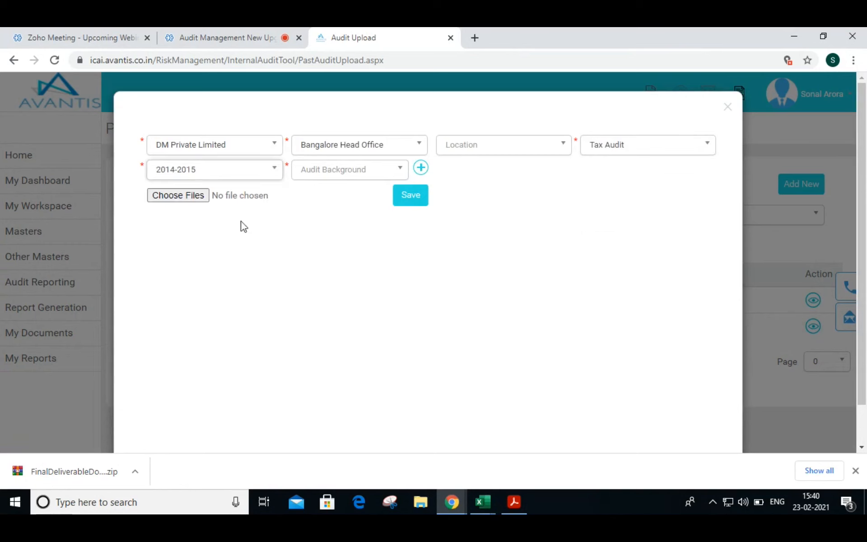
- Add ICDS as a new audit background, save it, and close the Add Audit Background dialog
left_click(348, 177)
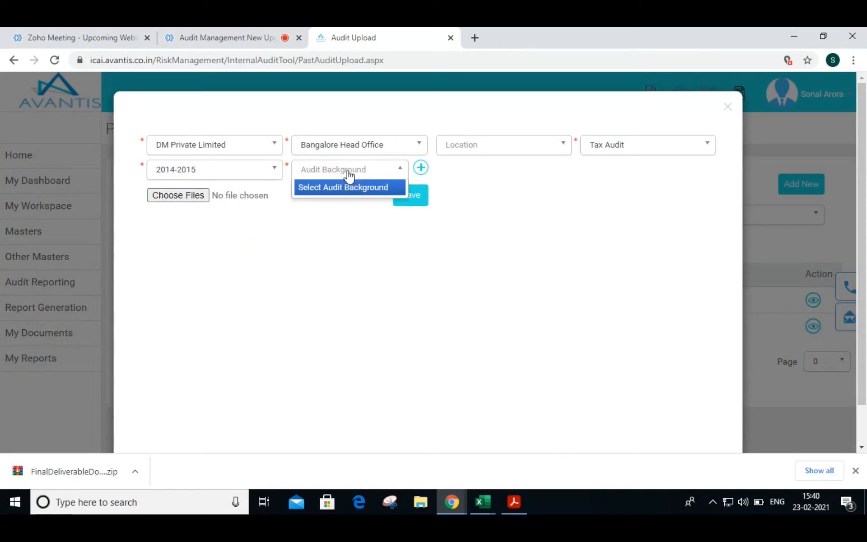
left_click(420, 169)
left_click(399, 214)
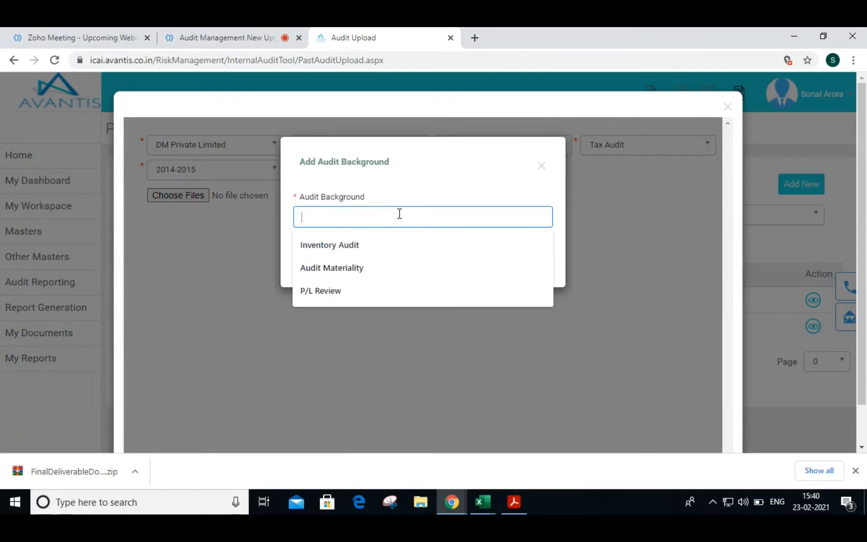
type("ICDS")
left_click(310, 250)
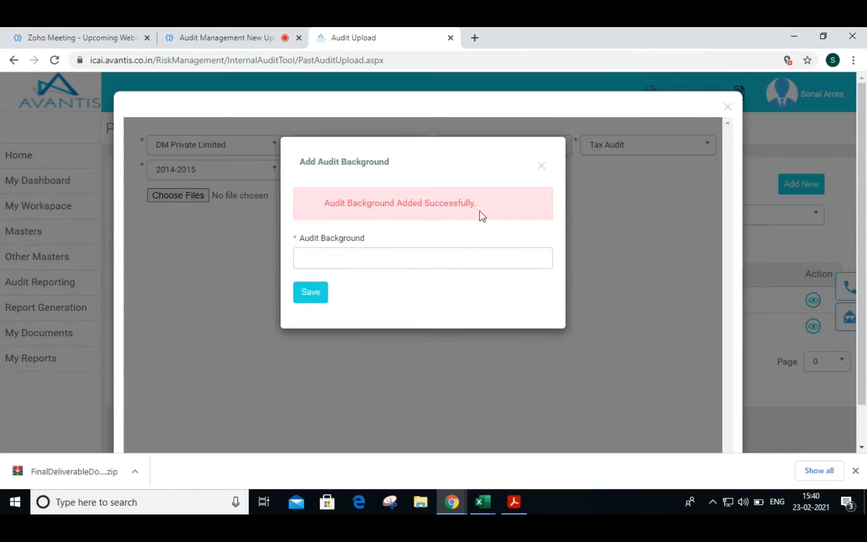
left_click(541, 166)
- Select Bangalore Head Office as the unit again and Tax Audit as the audit type
left_click(351, 170)
left_click(421, 151)
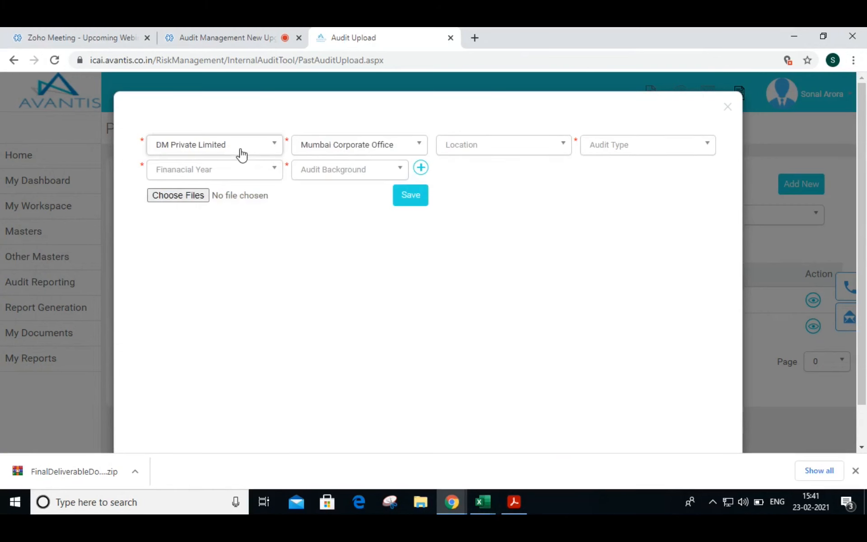
left_click(321, 145)
left_click(323, 181)
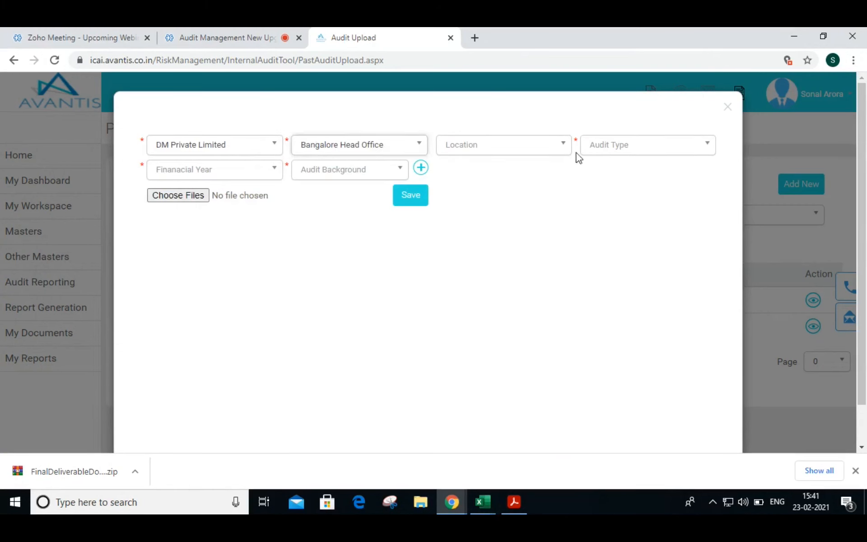
left_click(594, 152)
scroll(614, 211, "down", 2)
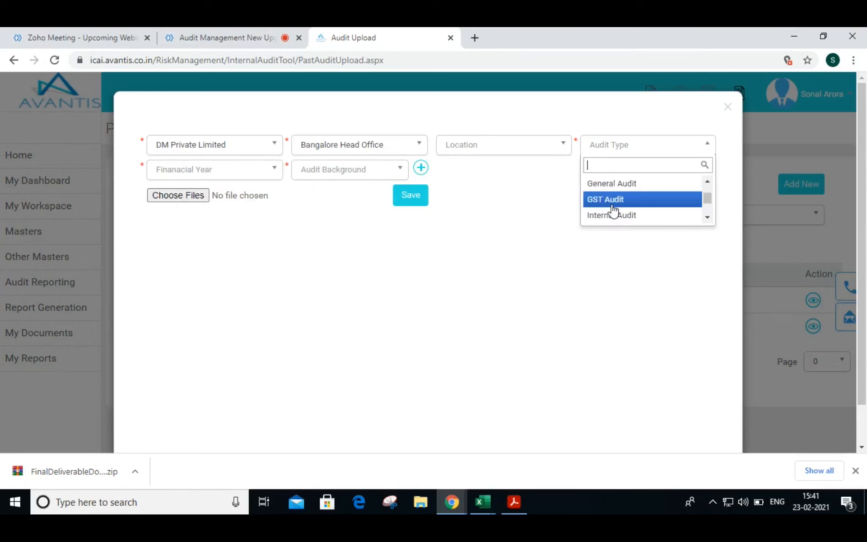
type("tax")
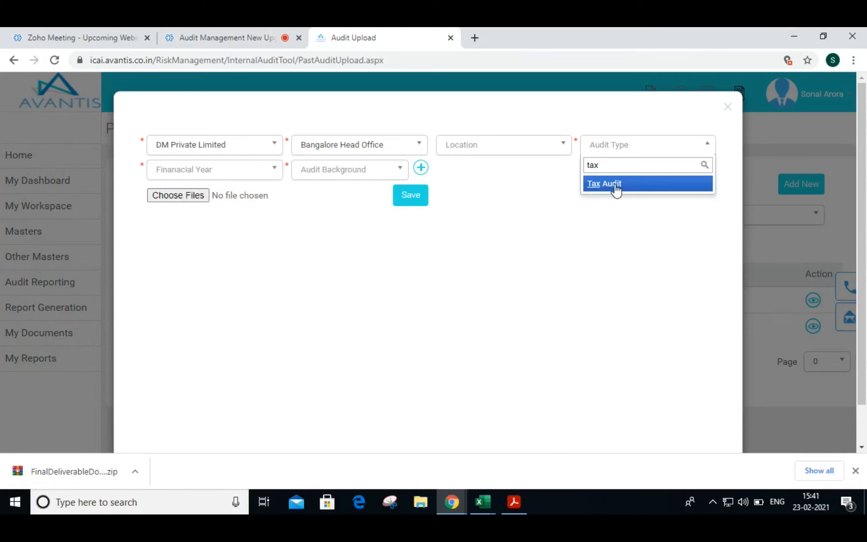
left_click(615, 184)
- Choose 2014-2015 as the financial year and ICDS as the audit background
left_click(209, 178)
scroll(203, 234, "down", 2)
left_click(204, 240)
left_click(341, 176)
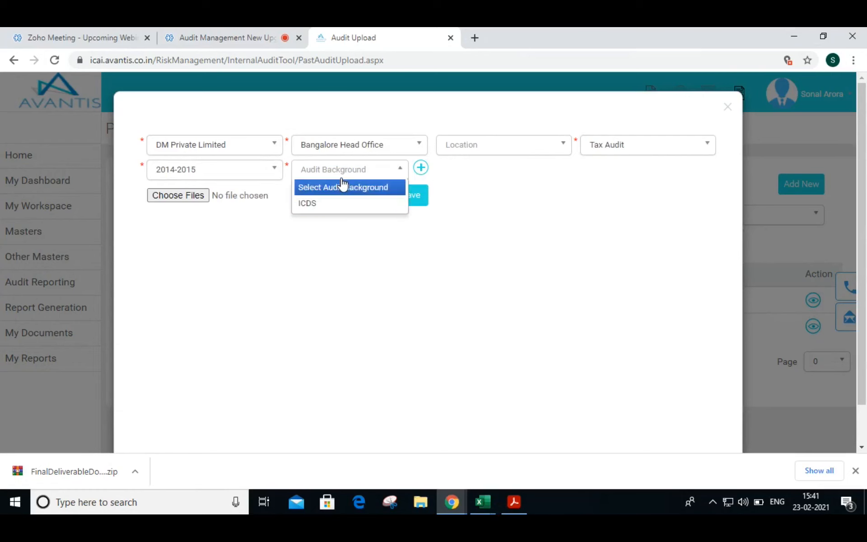
left_click(339, 203)
- Attach Working Files.xlsx from the Desktop to the past audit report entry and save it
left_click(171, 202)
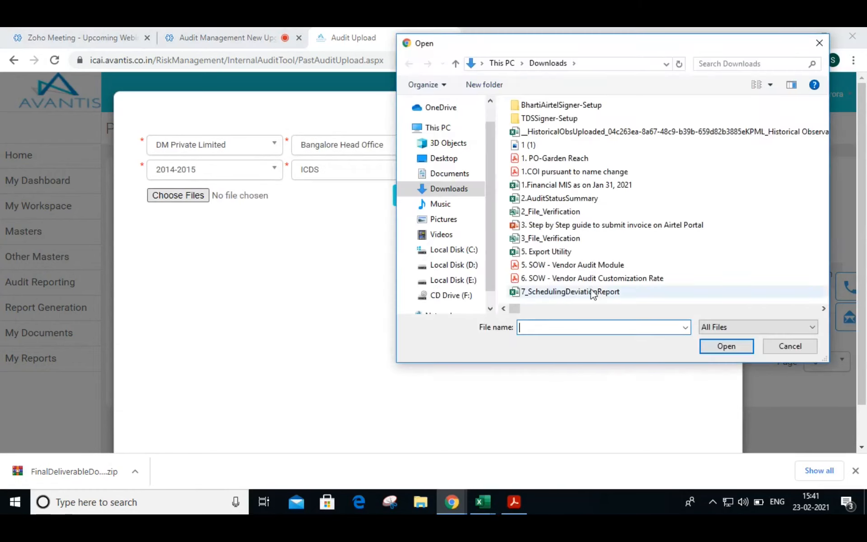
left_click(557, 327)
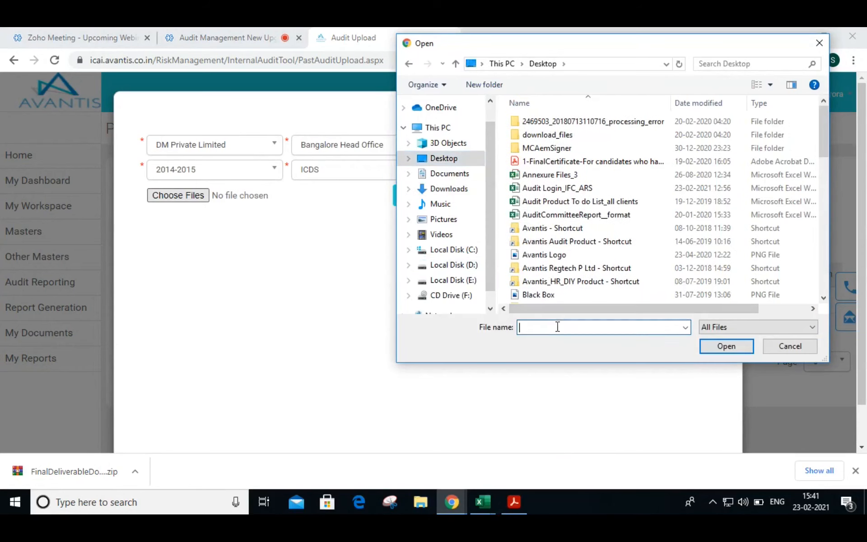
type("work")
key("Down")
key("Down")
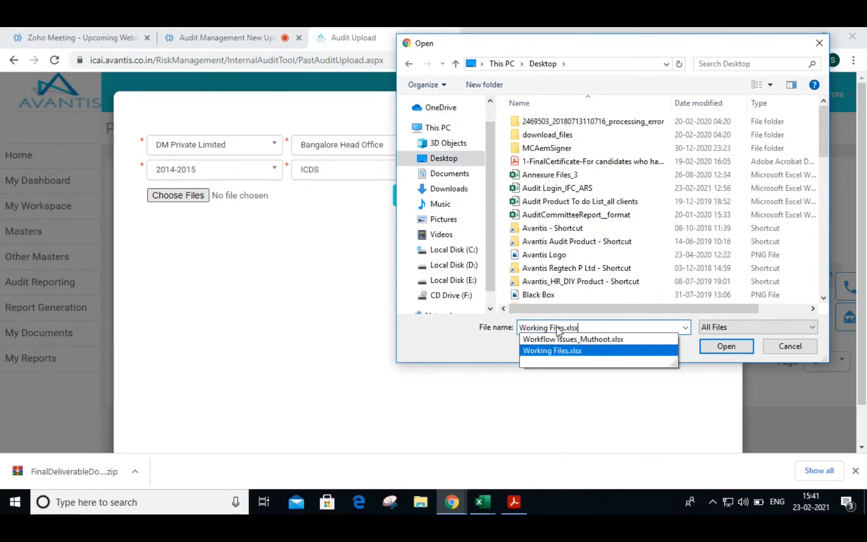
key("Return")
left_click(398, 199)
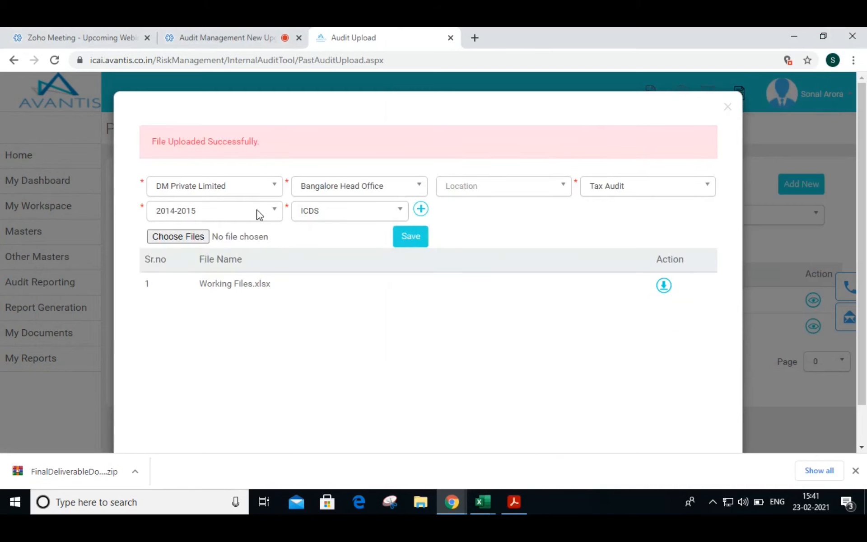
- Attach Annexure Files_3.xlsx to the same past audit report entry, save it, and close the upload dialog
left_click(190, 240)
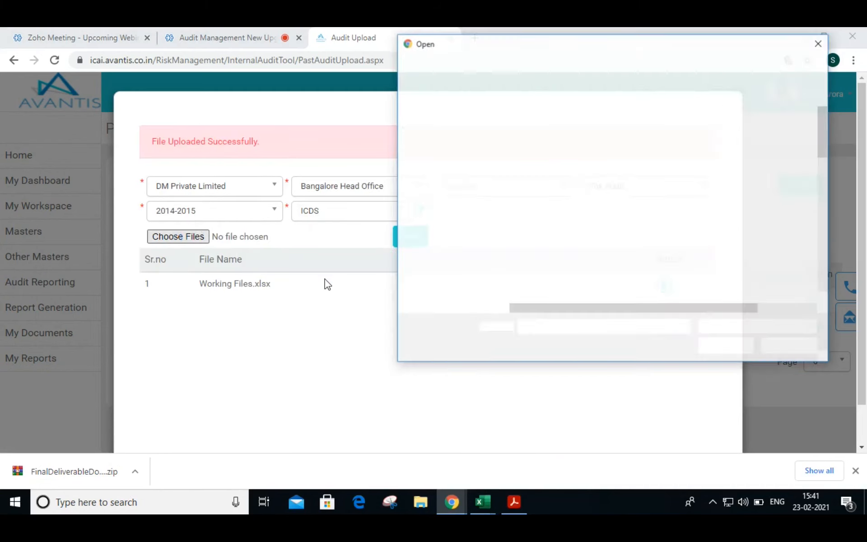
type("ann")
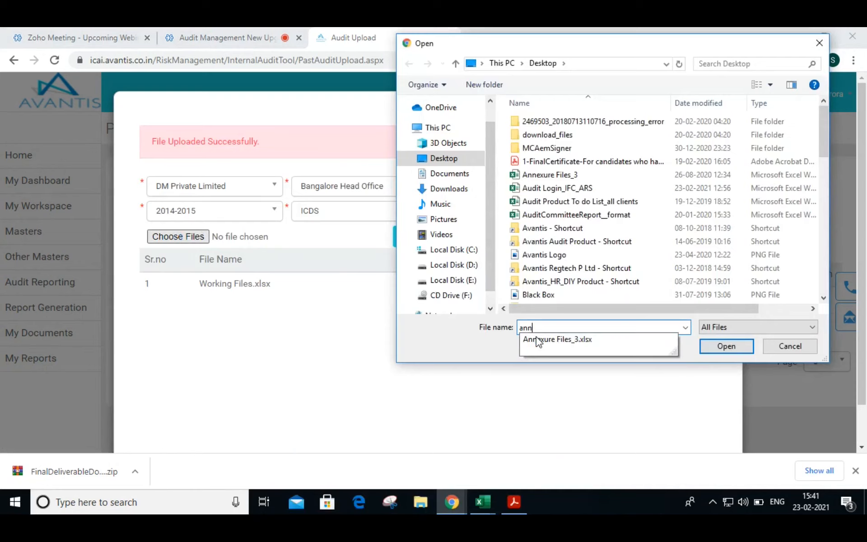
key("Down")
key("Return")
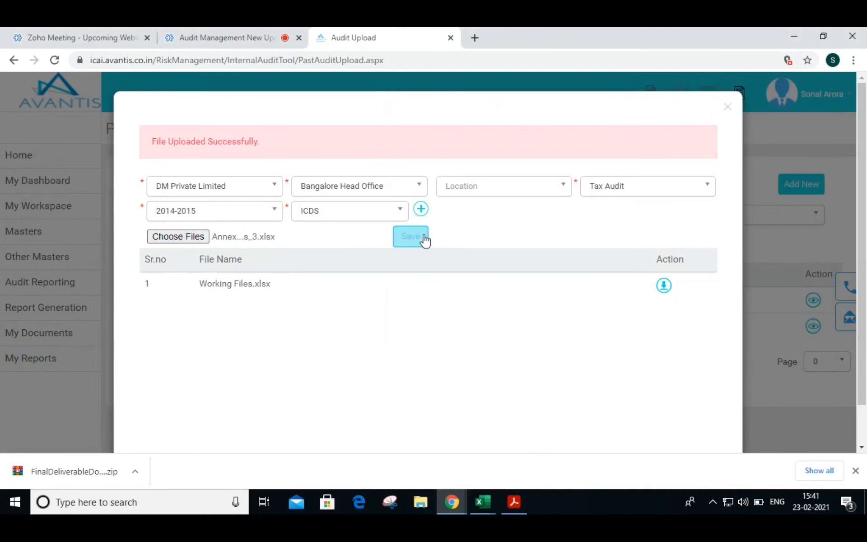
left_click(420, 237)
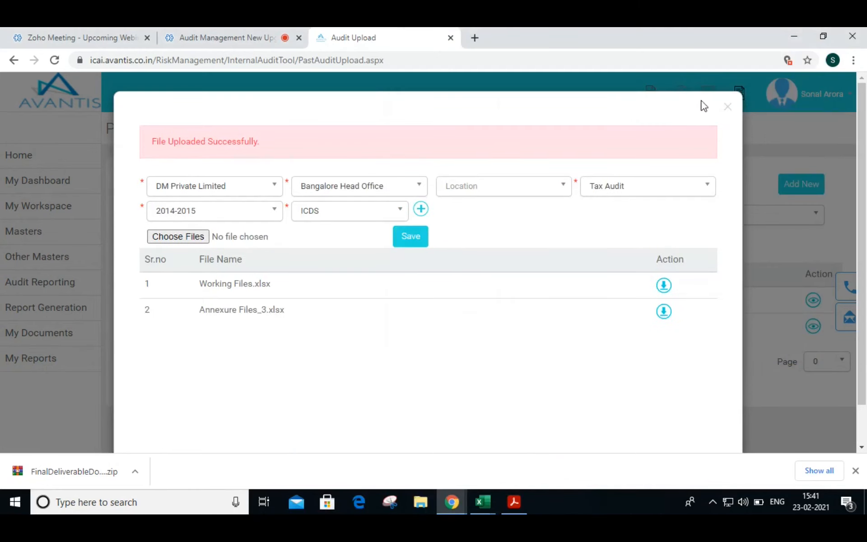
left_click(728, 108)
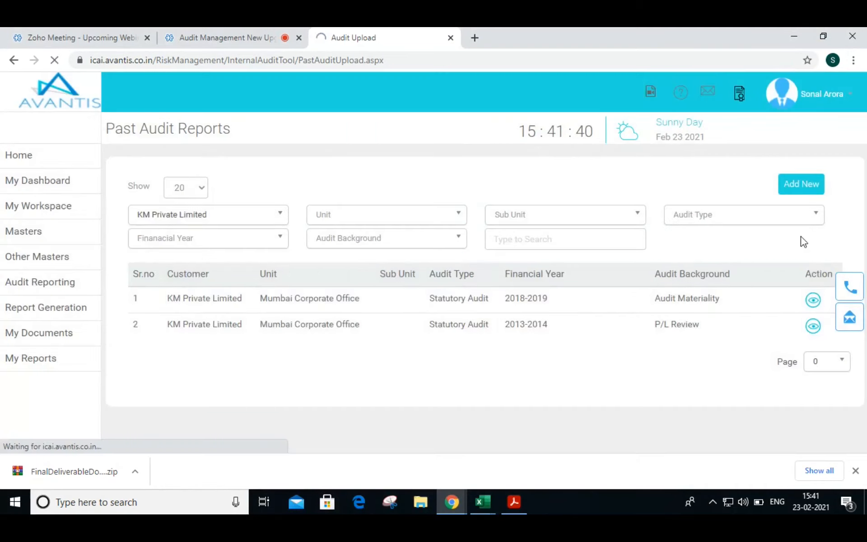
- Filter the past audit reports by DM Private Limited, view the files uploaded for its ICDS tax audit entry, and close the file list
left_click(198, 212)
type("dm")
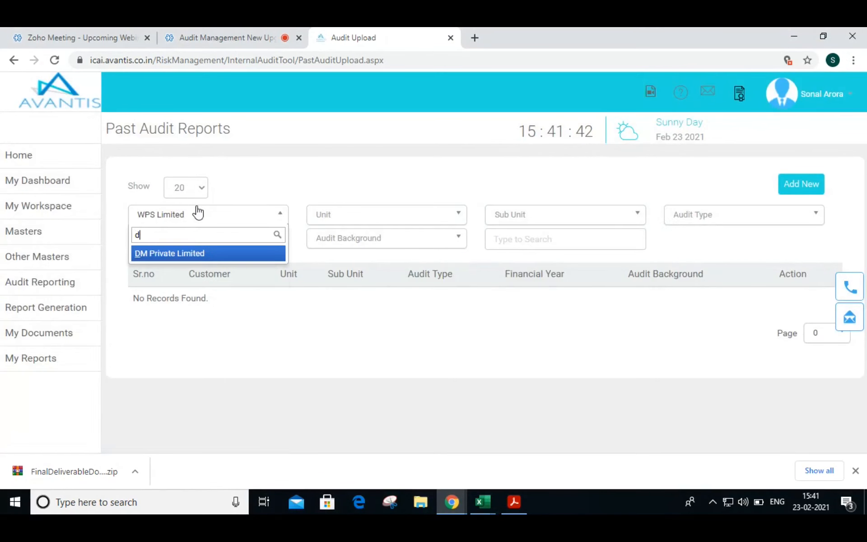
left_click(198, 256)
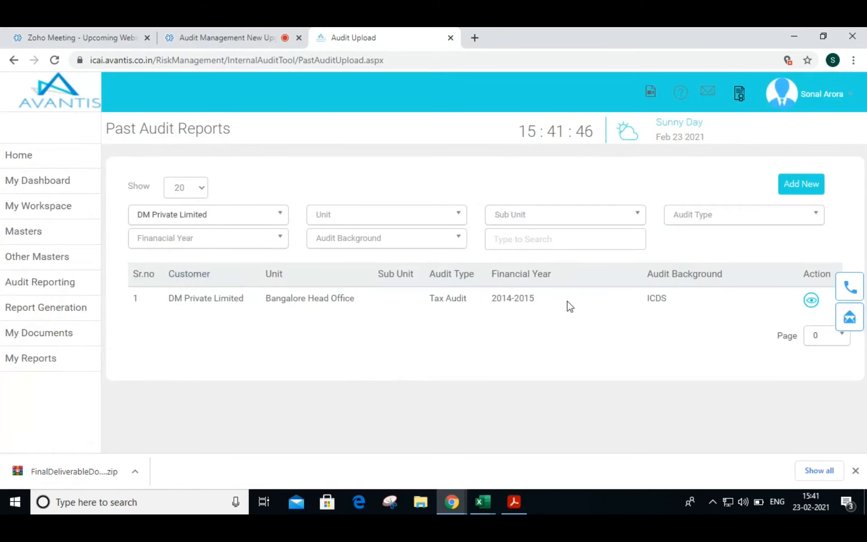
left_click(811, 301)
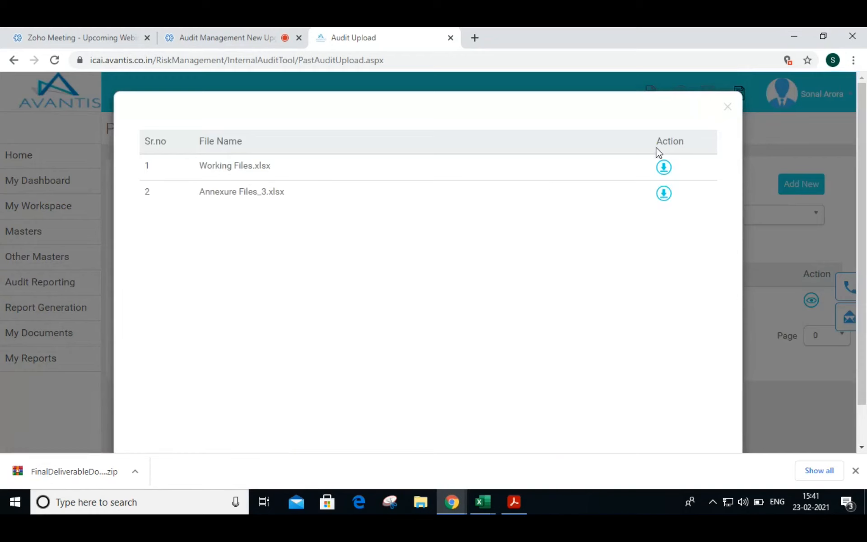
left_click(727, 108)
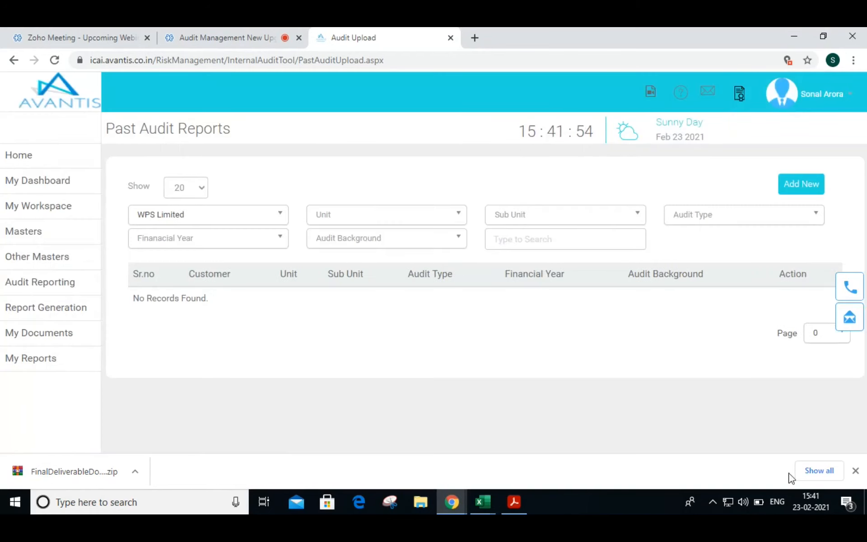
- Switch to the Audit Product Upgrades PDF in Acrobat Reader and review the sections on business process, audit types, templates, and customer assignment
key("alt+Tab")
key("alt+Tab")
key("alt+Tab")
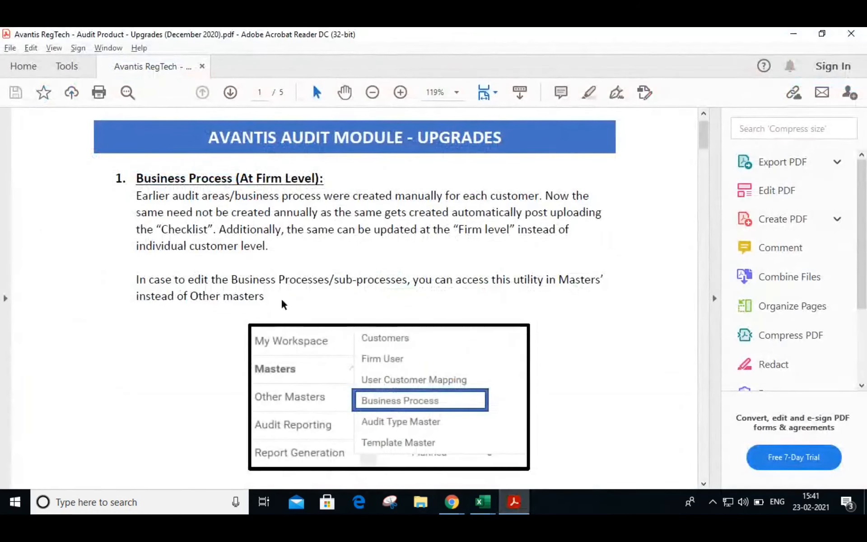
scroll(271, 284, "down", 3)
scroll(299, 288, "down", 3)
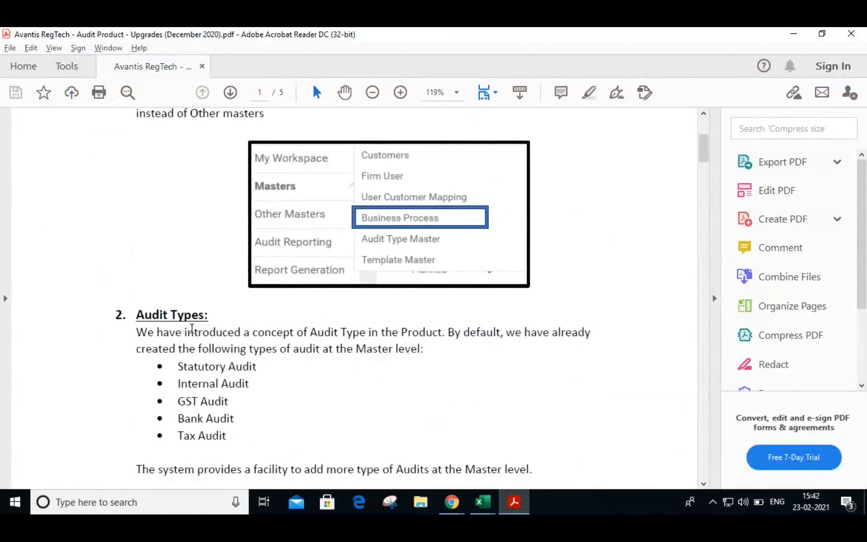
scroll(189, 320, "down", 15)
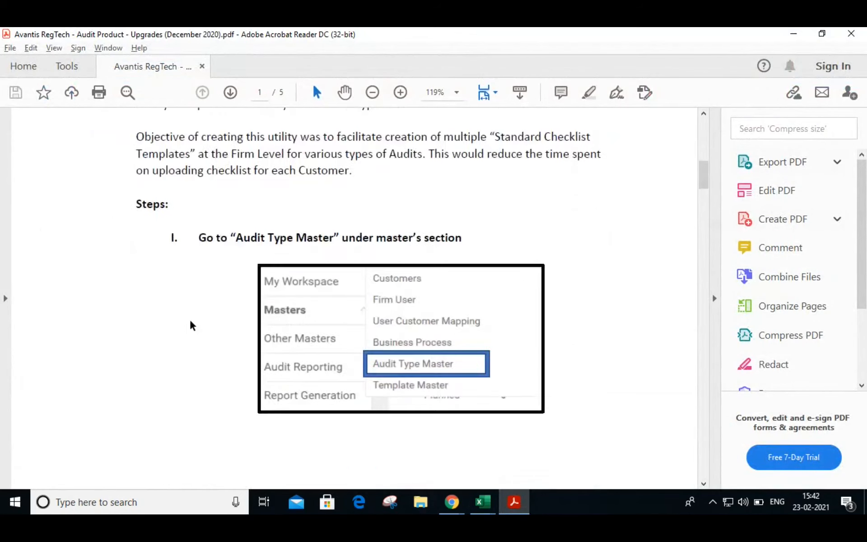
scroll(190, 324, "down", 18)
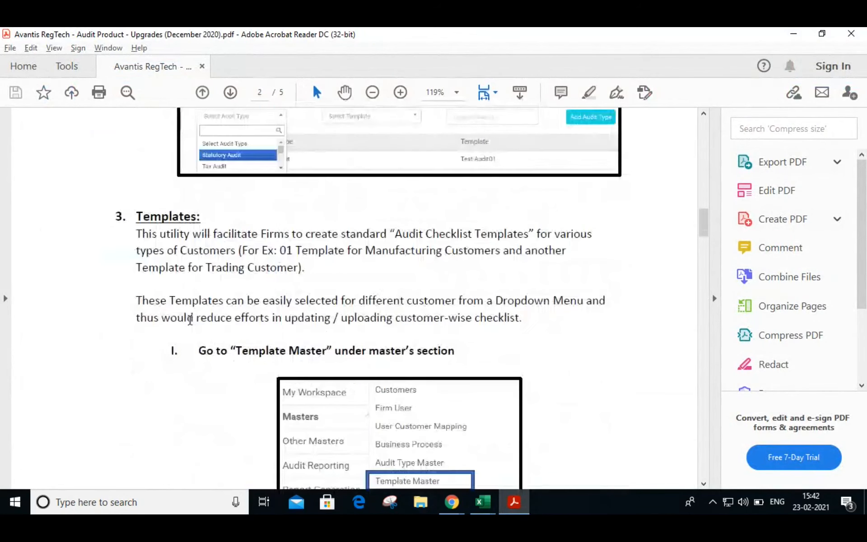
scroll(206, 233, "down", 12)
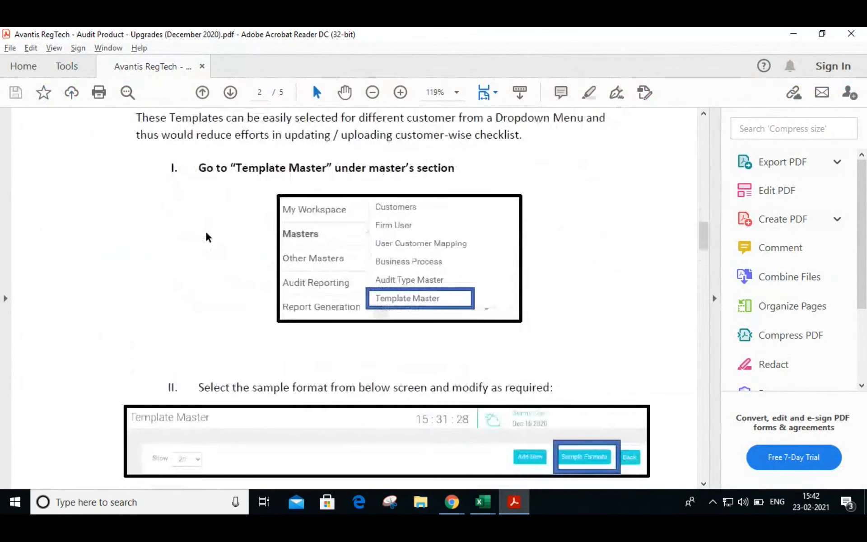
scroll(206, 233, "down", 17)
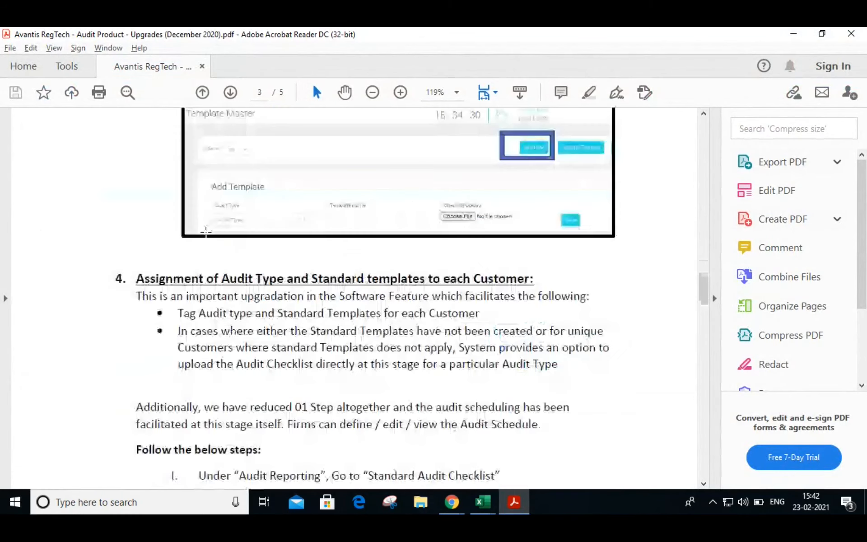
scroll(205, 231, "down", 3)
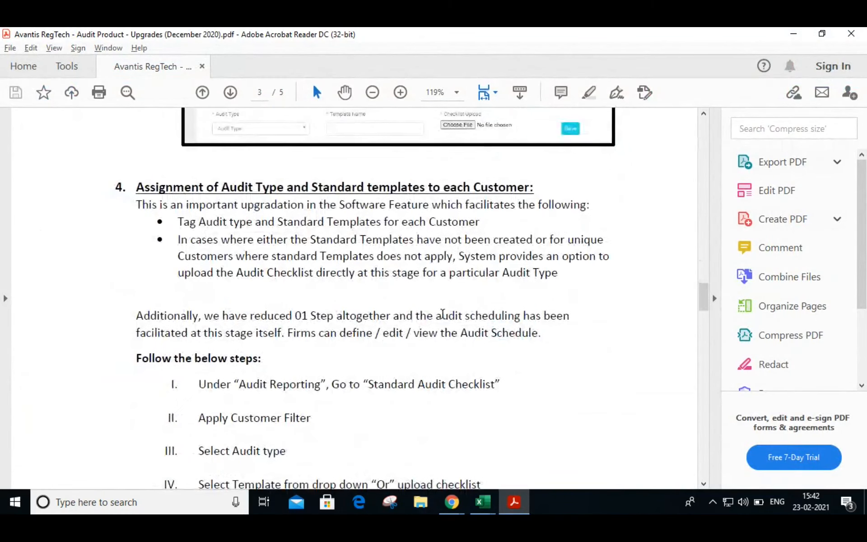
scroll(441, 314, "down", 6)
scroll(280, 388, "down", 2)
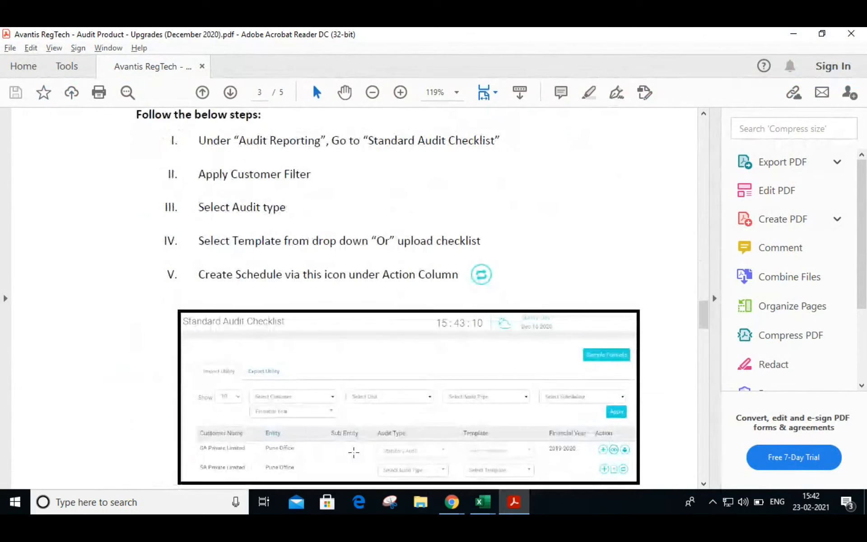
scroll(513, 426, "down", 11)
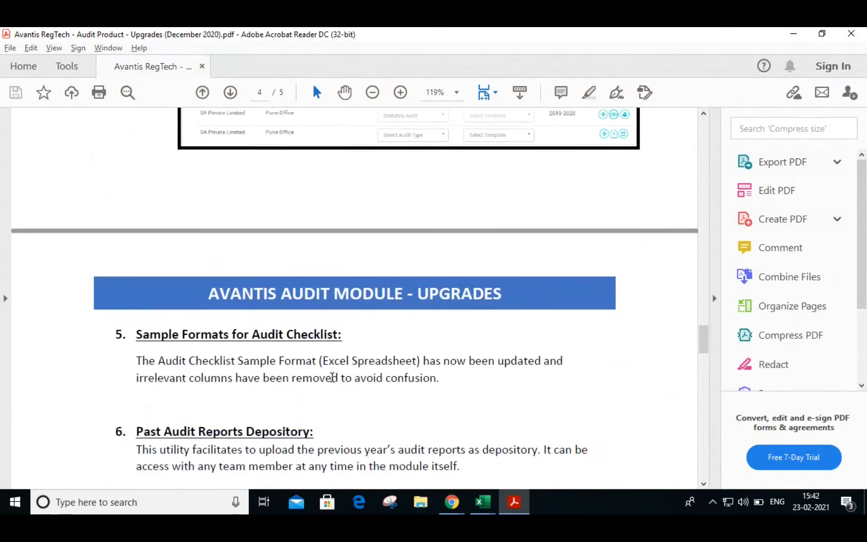
- Point out the Sample Formats for Audit Checklist section by highlighting its heading, and clear the selection
scroll(370, 231, "down", 1)
scroll(352, 262, "up", 3)
scroll(341, 285, "down", 2)
left_click_drag(135, 334, 360, 336)
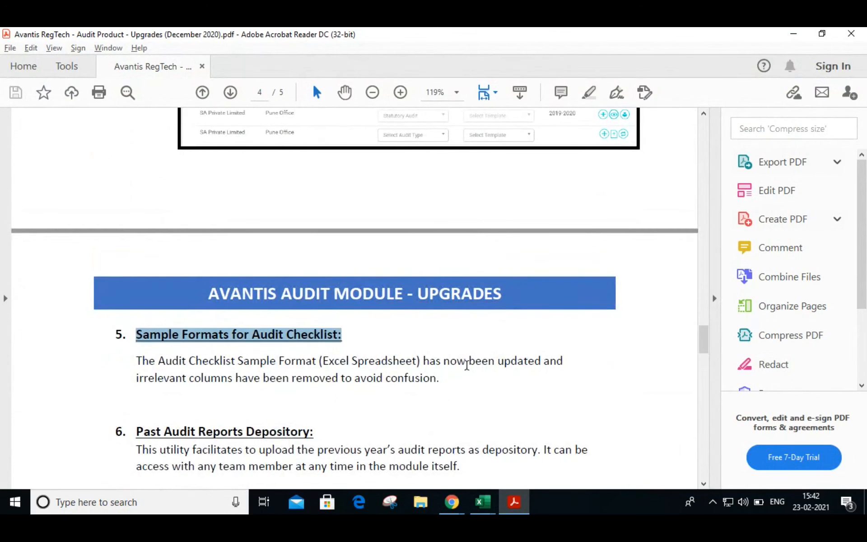
left_click(470, 369)
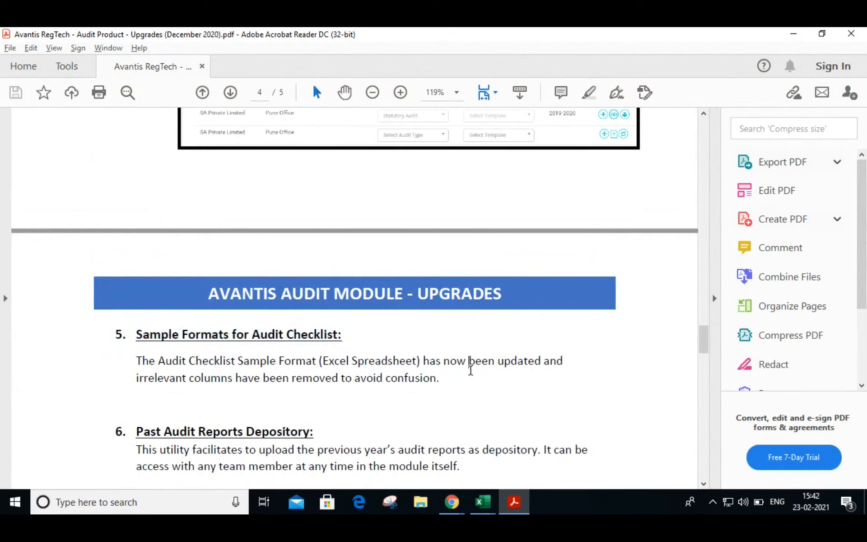
- Highlight the Past Audit Reports Depository heading and review the section's instructions for uploading past audit reports
scroll(471, 369, "down", 1)
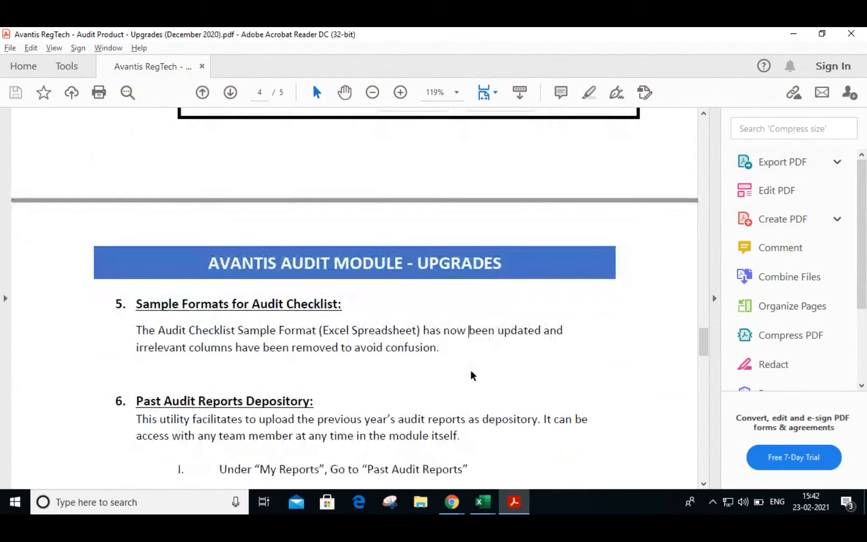
scroll(470, 372, "down", 5)
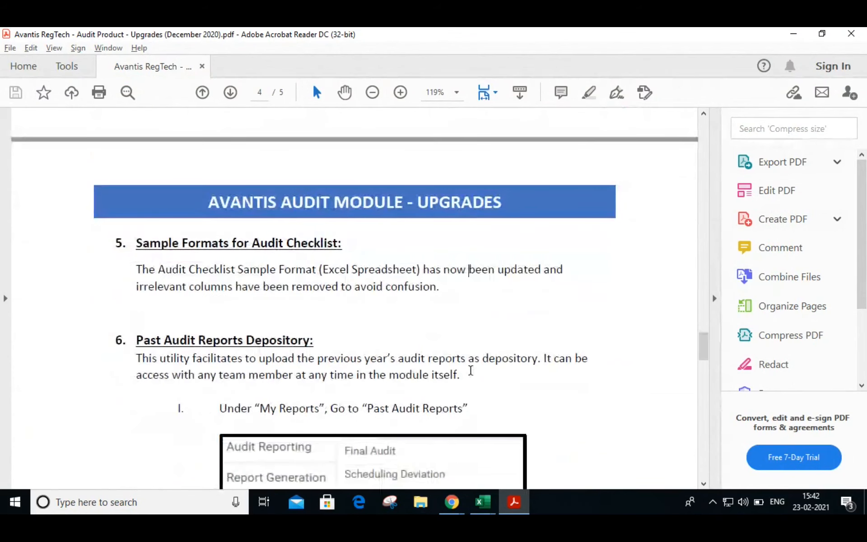
left_click_drag(137, 249, 311, 249)
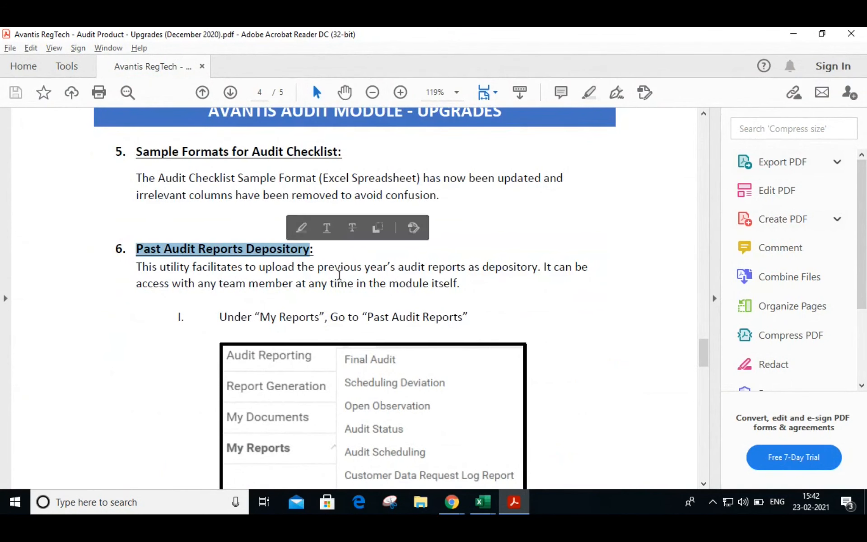
scroll(371, 309, "down", 1)
scroll(371, 310, "down", 6)
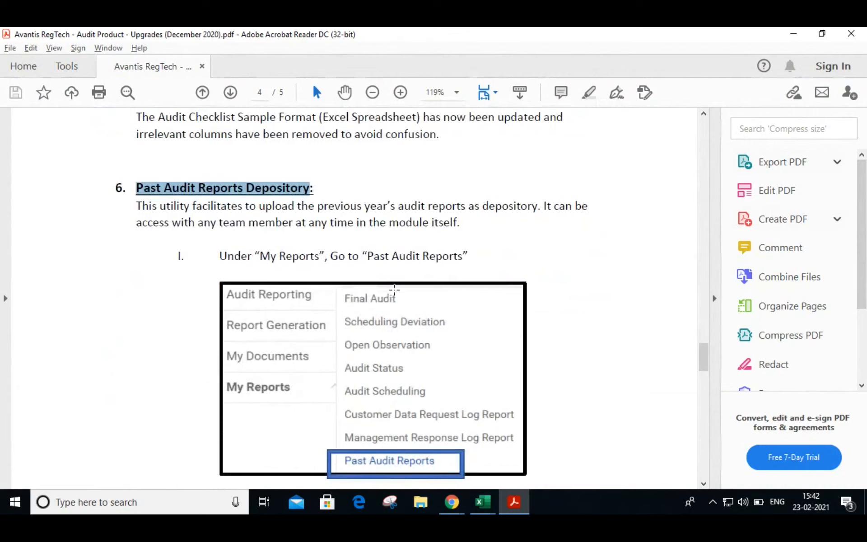
scroll(388, 355, "down", 11)
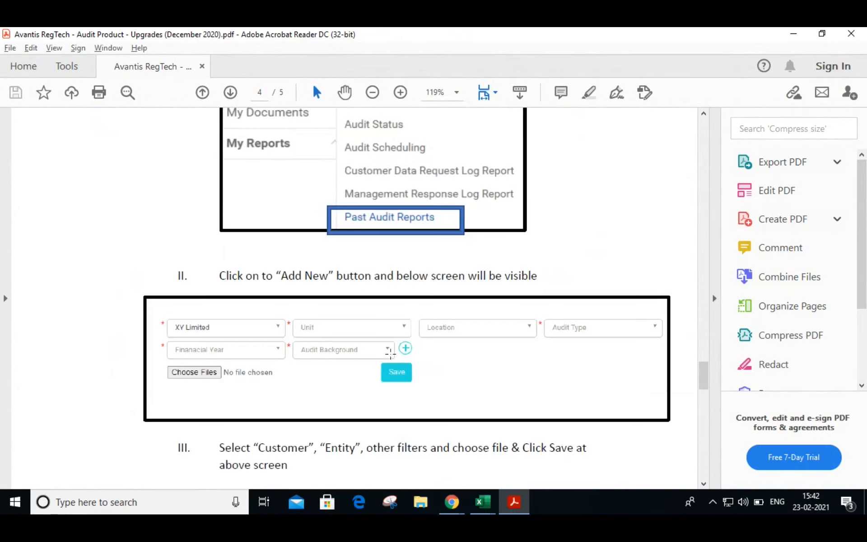
scroll(403, 355, "down", 10)
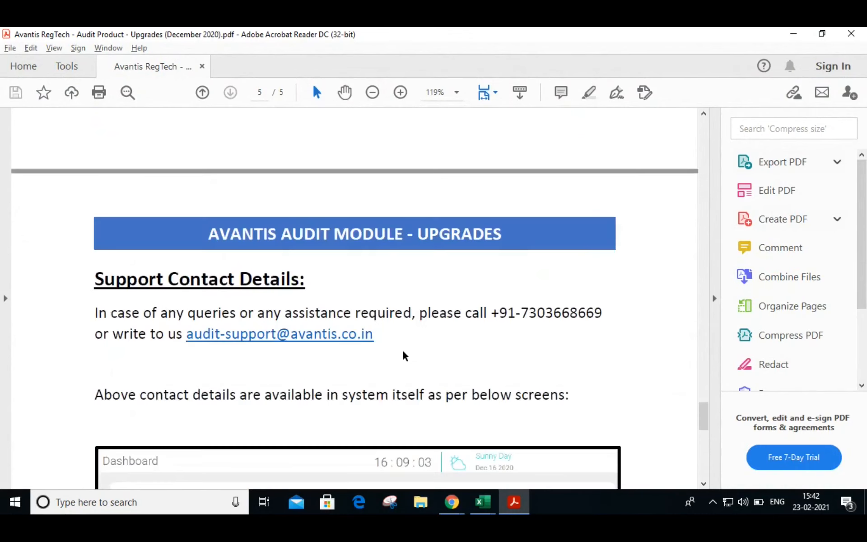
- View the Support Contact Details on the last page and highlight the support phone number
scroll(403, 355, "down", 4)
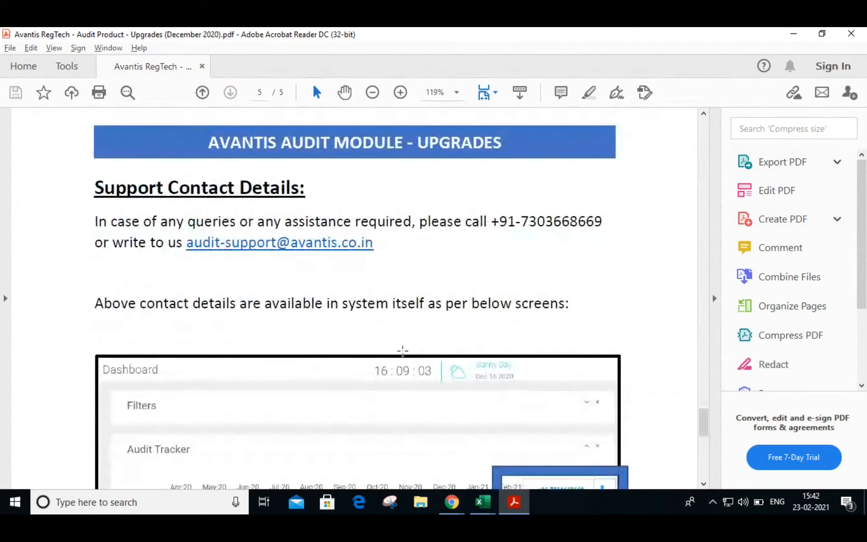
scroll(403, 350, "down", 1)
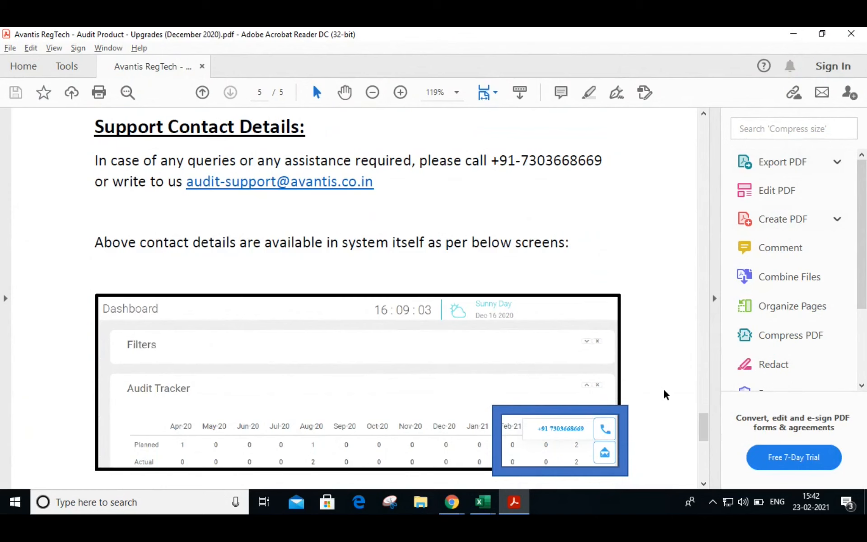
left_click_drag(523, 162, 603, 162)
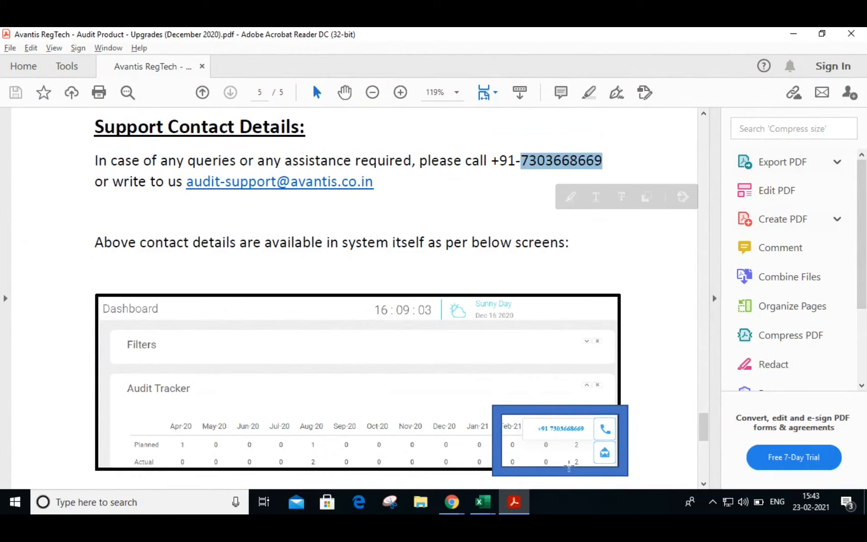
- Switch to the Past Audit Reports page in Chrome to point out the support phone and e-mail icons, and return to the PDF
key("alt+Tab")
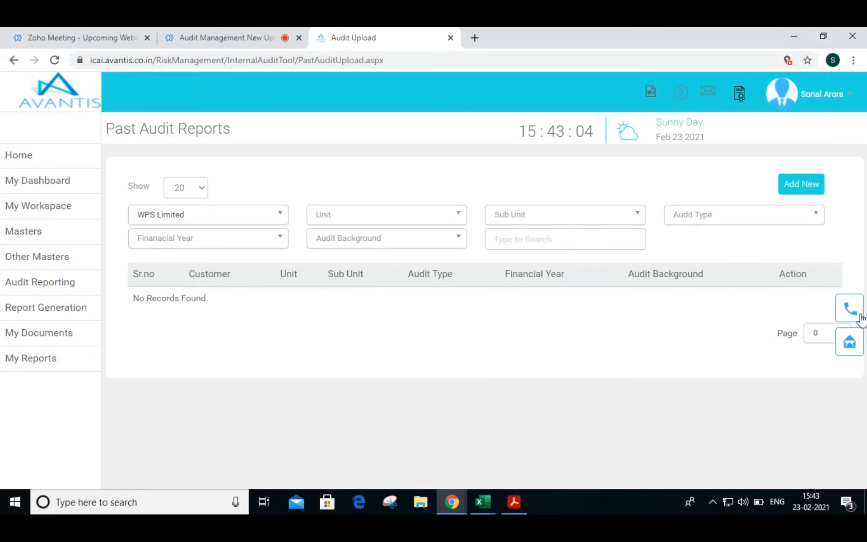
mouse_move(852, 349)
key("alt+Tab")
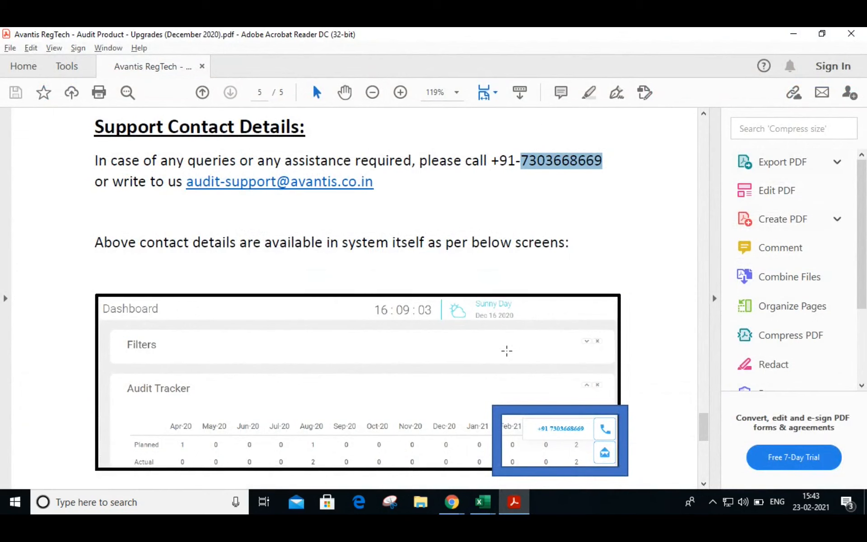
- Highlight the support phone number in the contact details once more and clear the selection
left_click(522, 226)
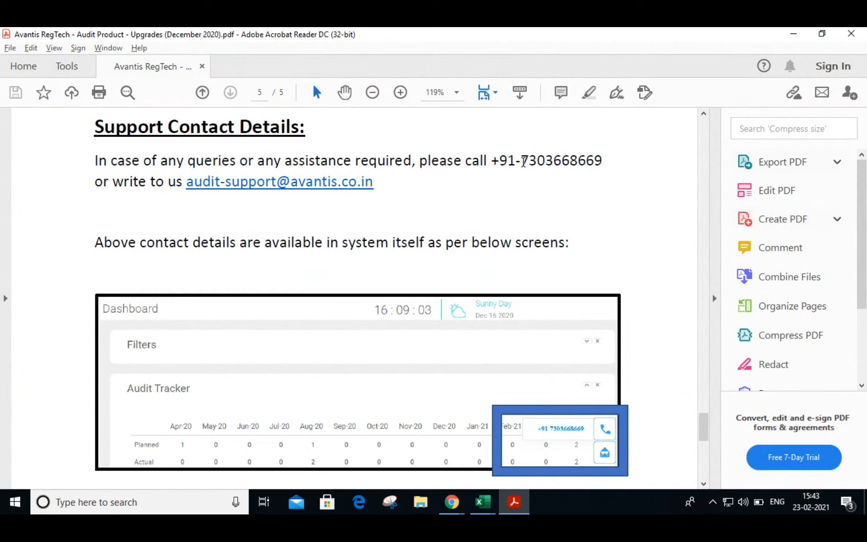
left_click_drag(522, 161, 607, 179)
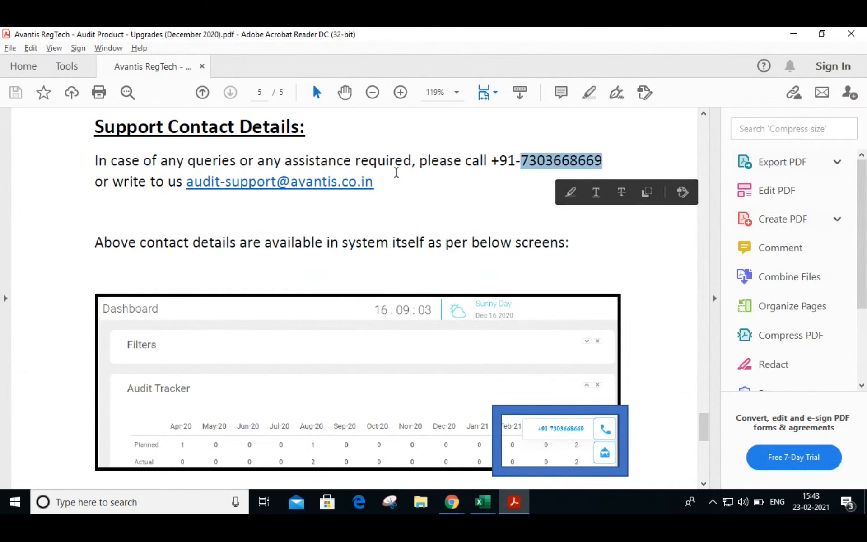
left_click(395, 192)
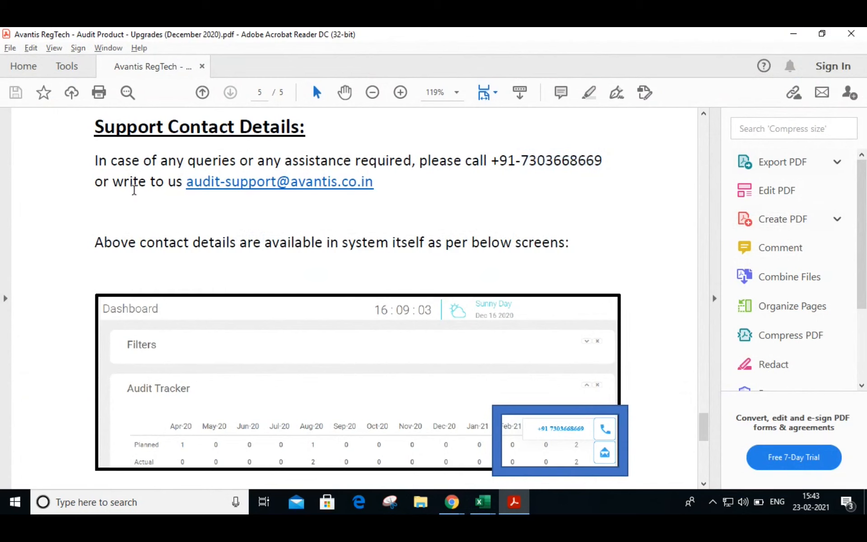